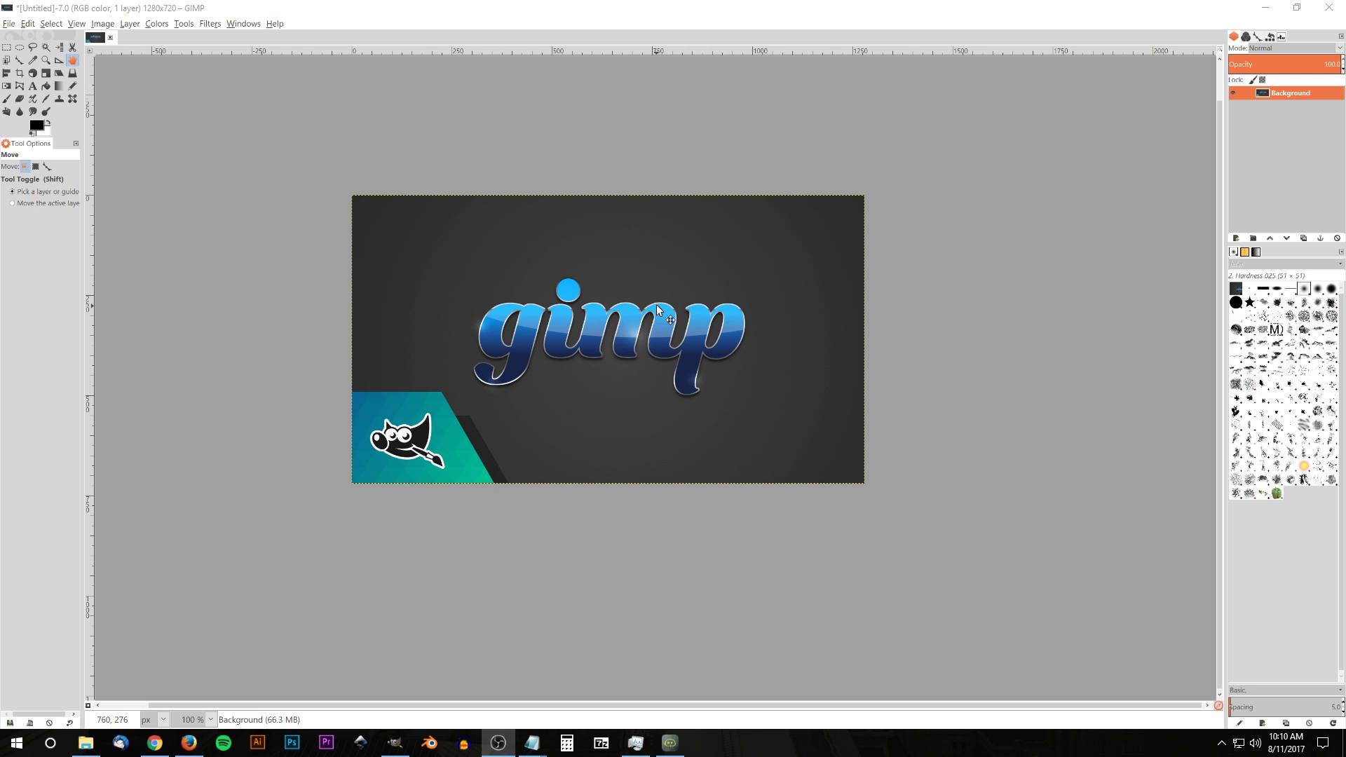
Step: Create a new blank image with a size of 1920 × 1080 px
left_click(9, 25)
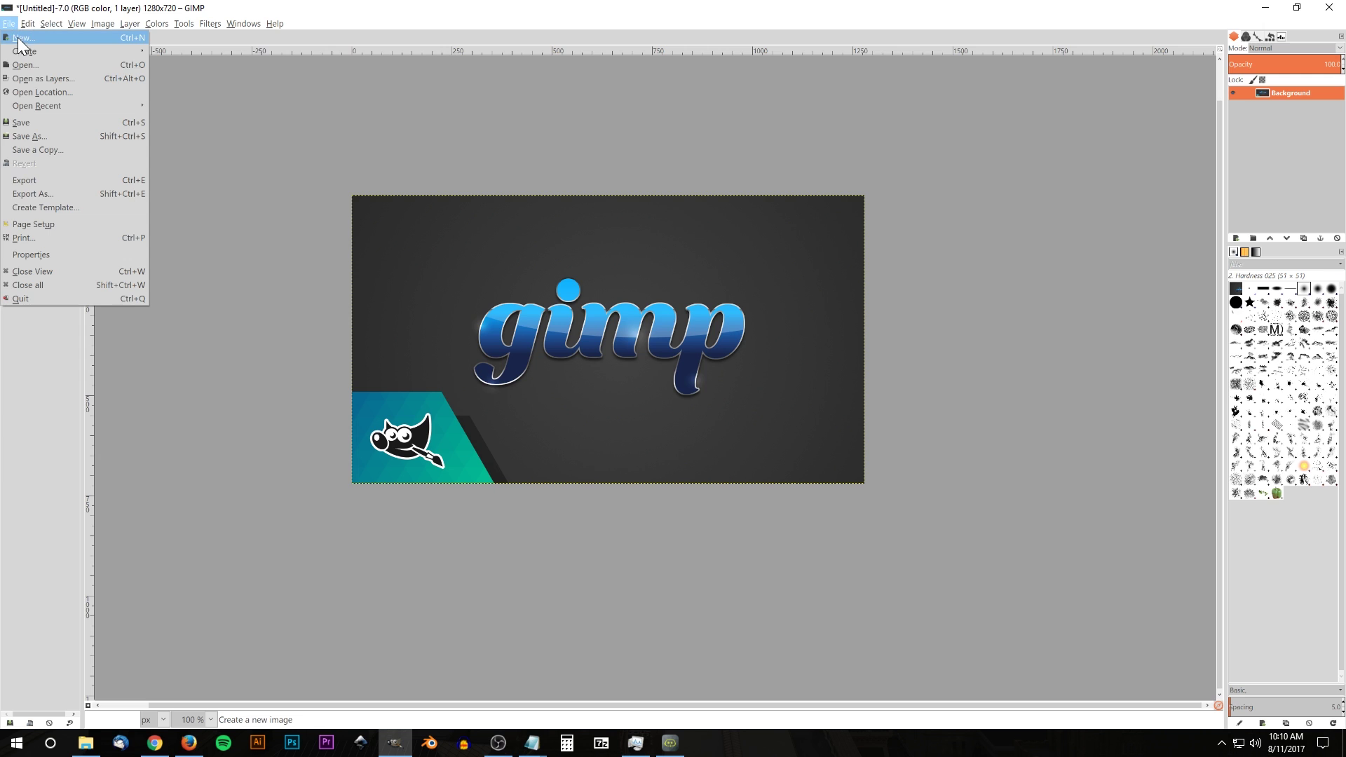
left_click(19, 43)
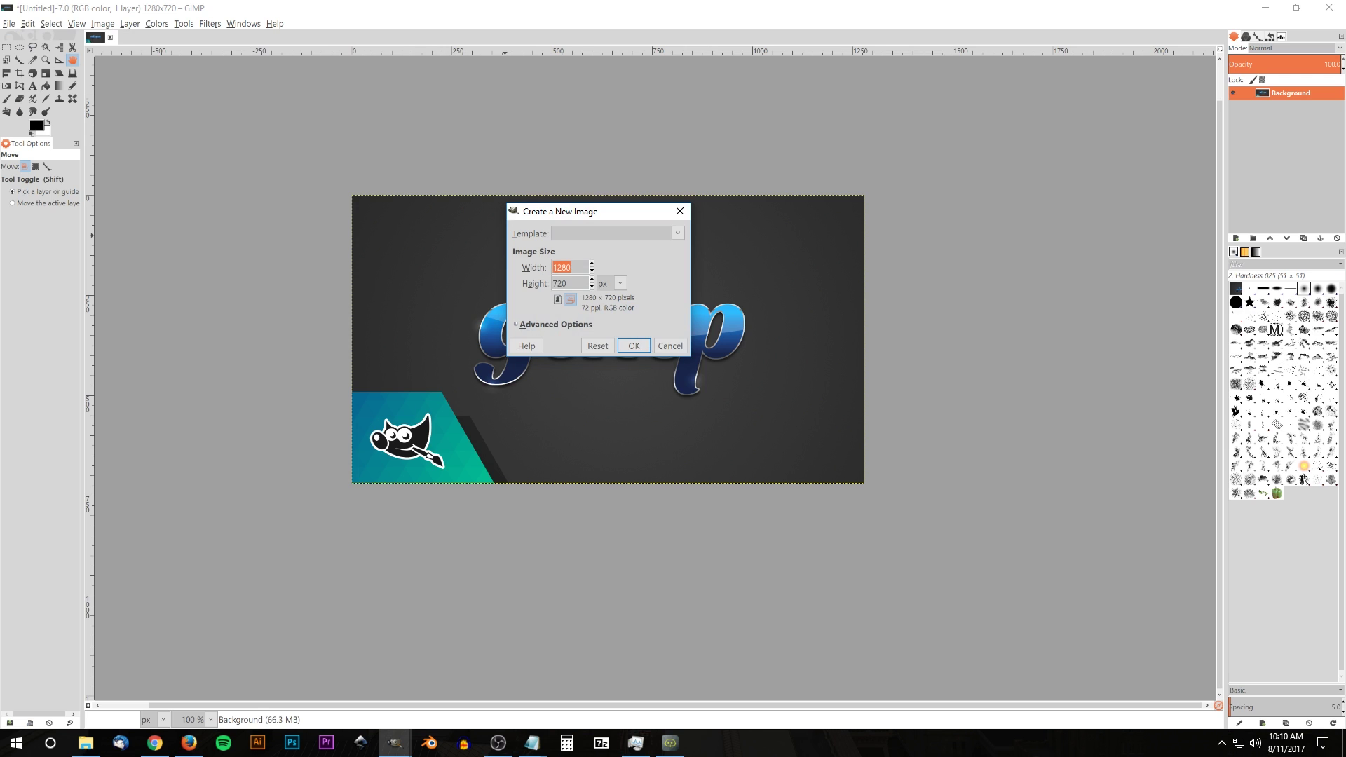
type("1920")
key("Tab")
left_click(642, 347)
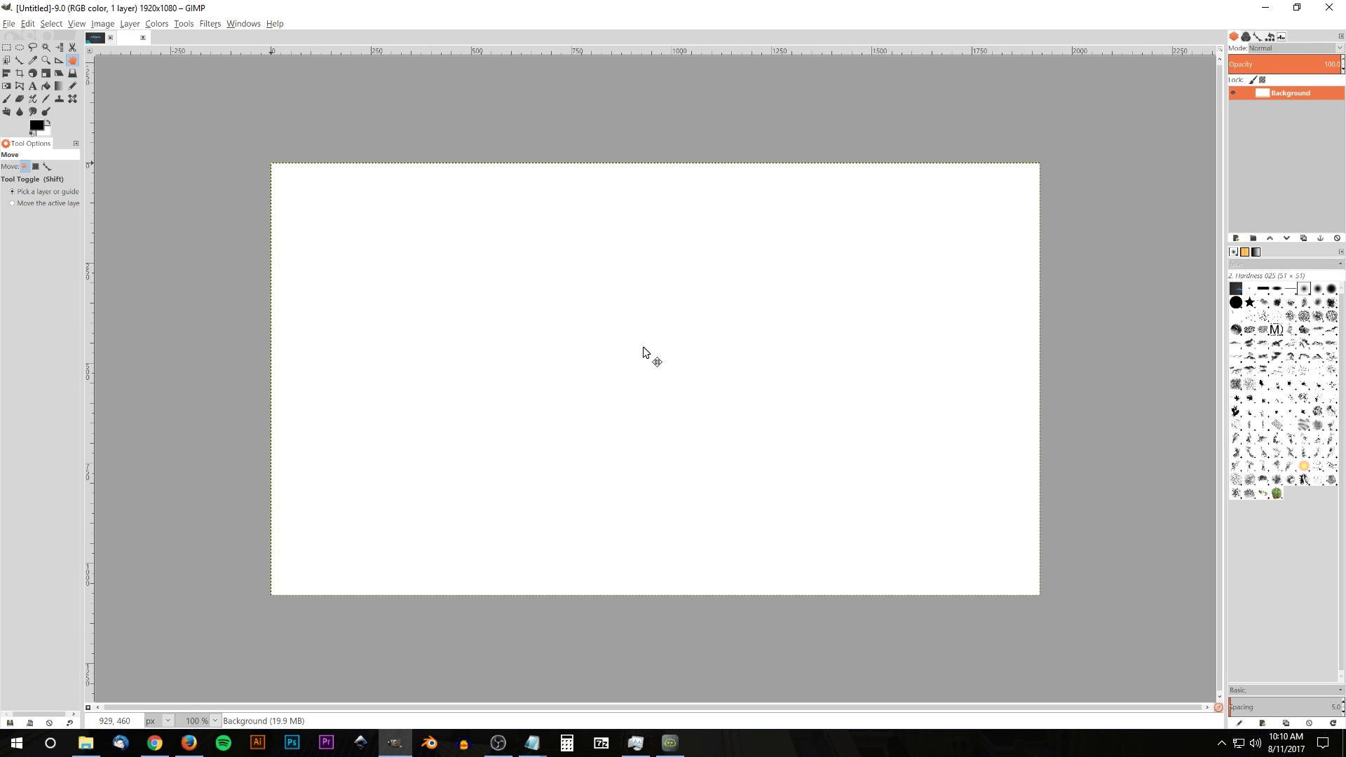
left_click_drag(701, 348, 679, 337)
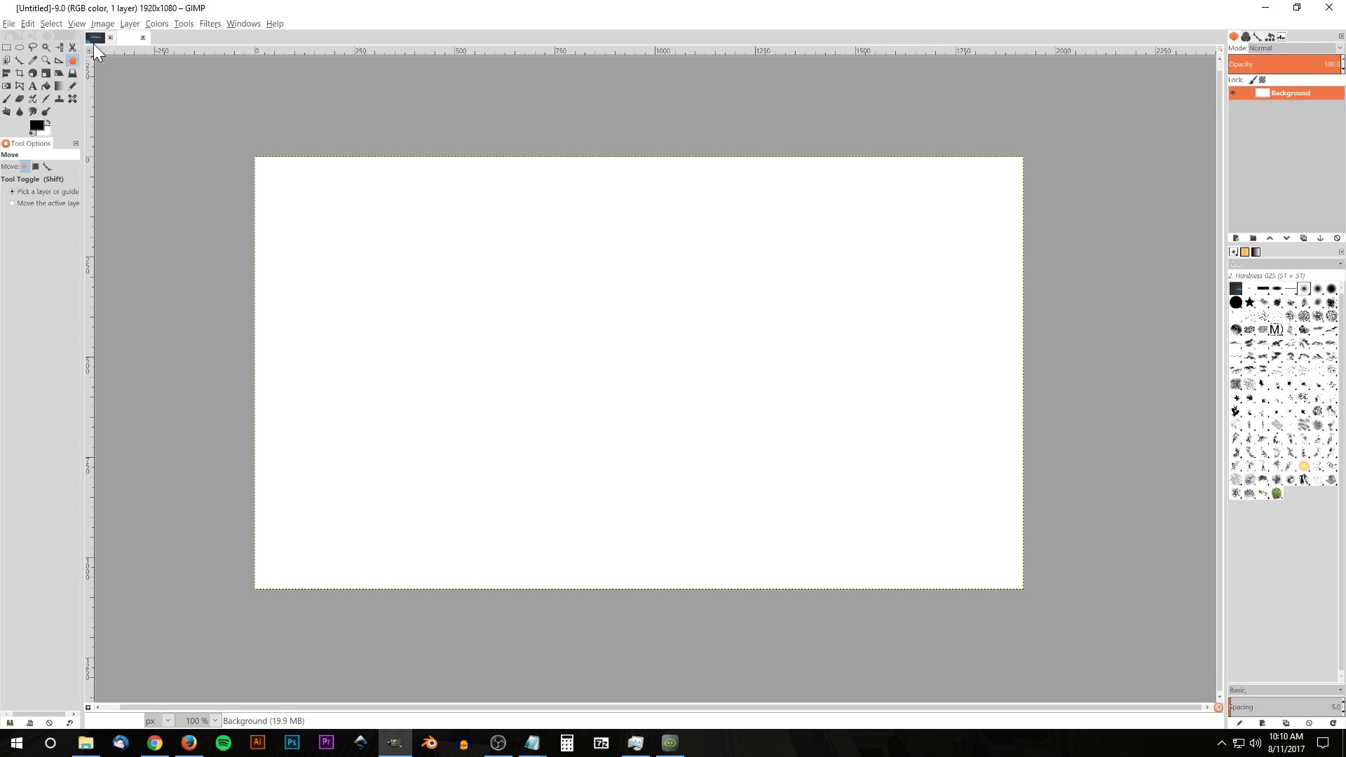
Step: Set the foreground color to 1a1a1a and the background color to the dark gray 464646
left_click(94, 42)
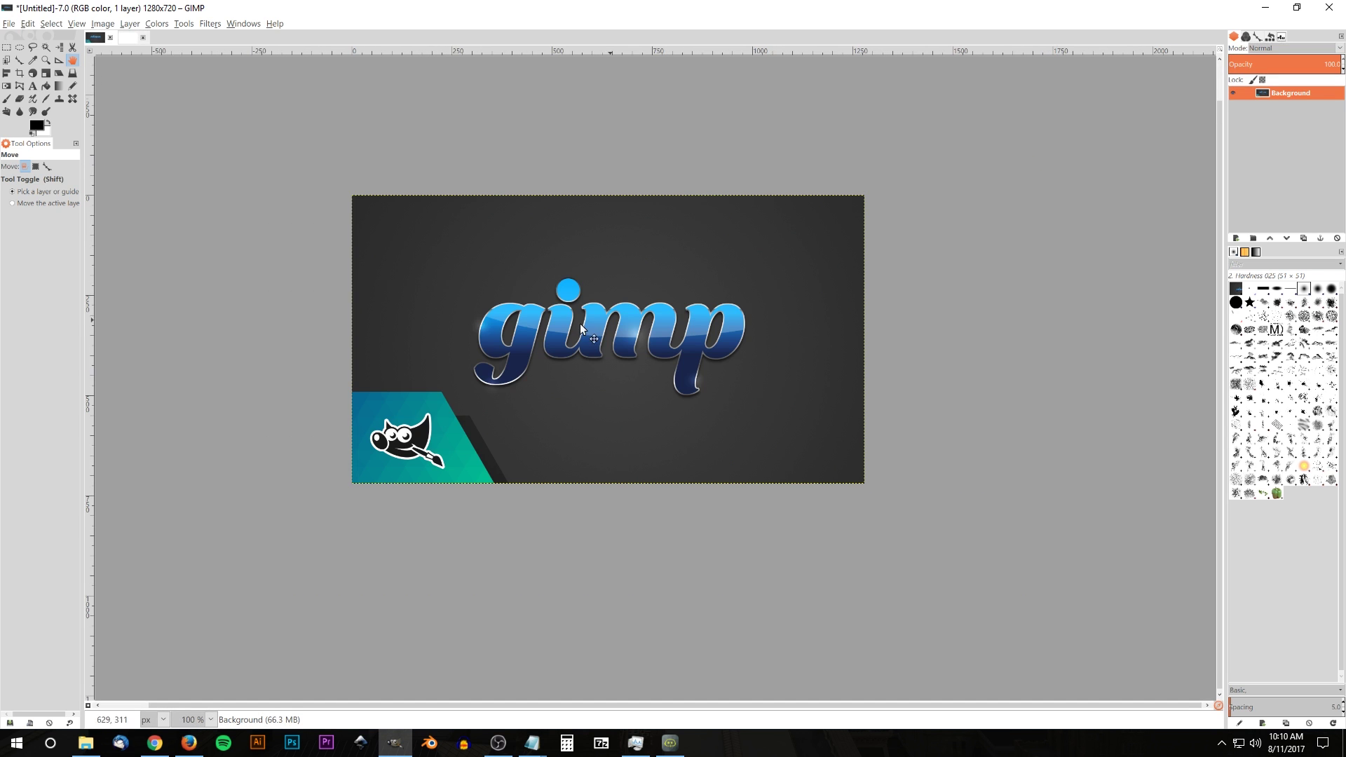
left_click(134, 39)
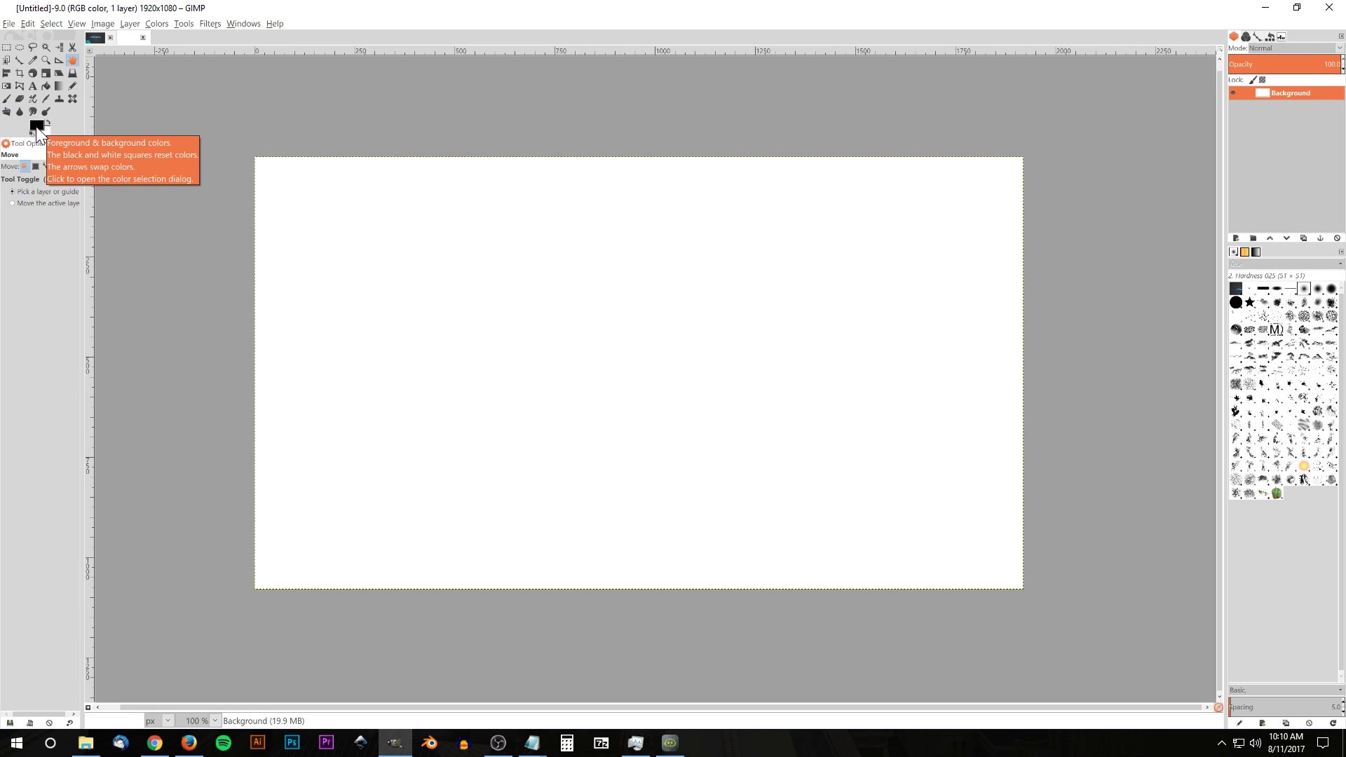
left_click(36, 126)
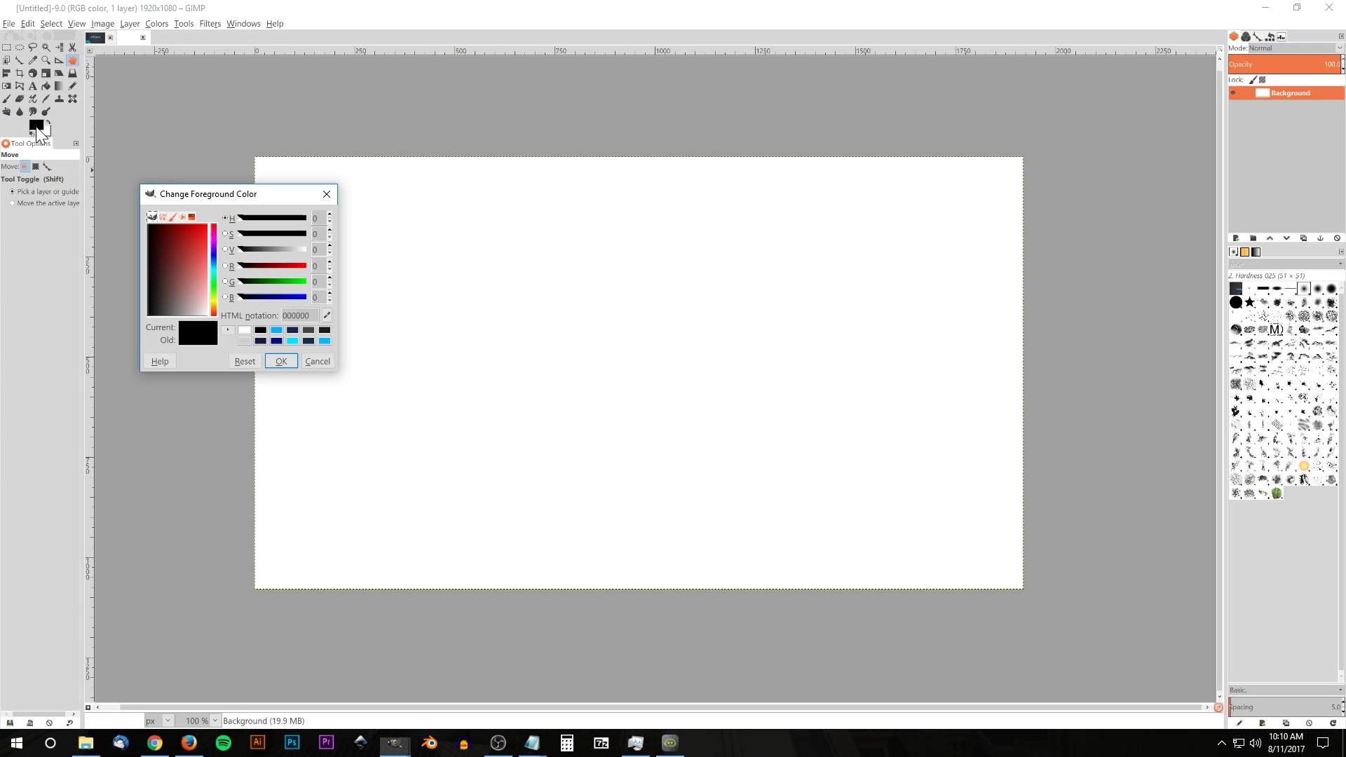
left_click(235, 312)
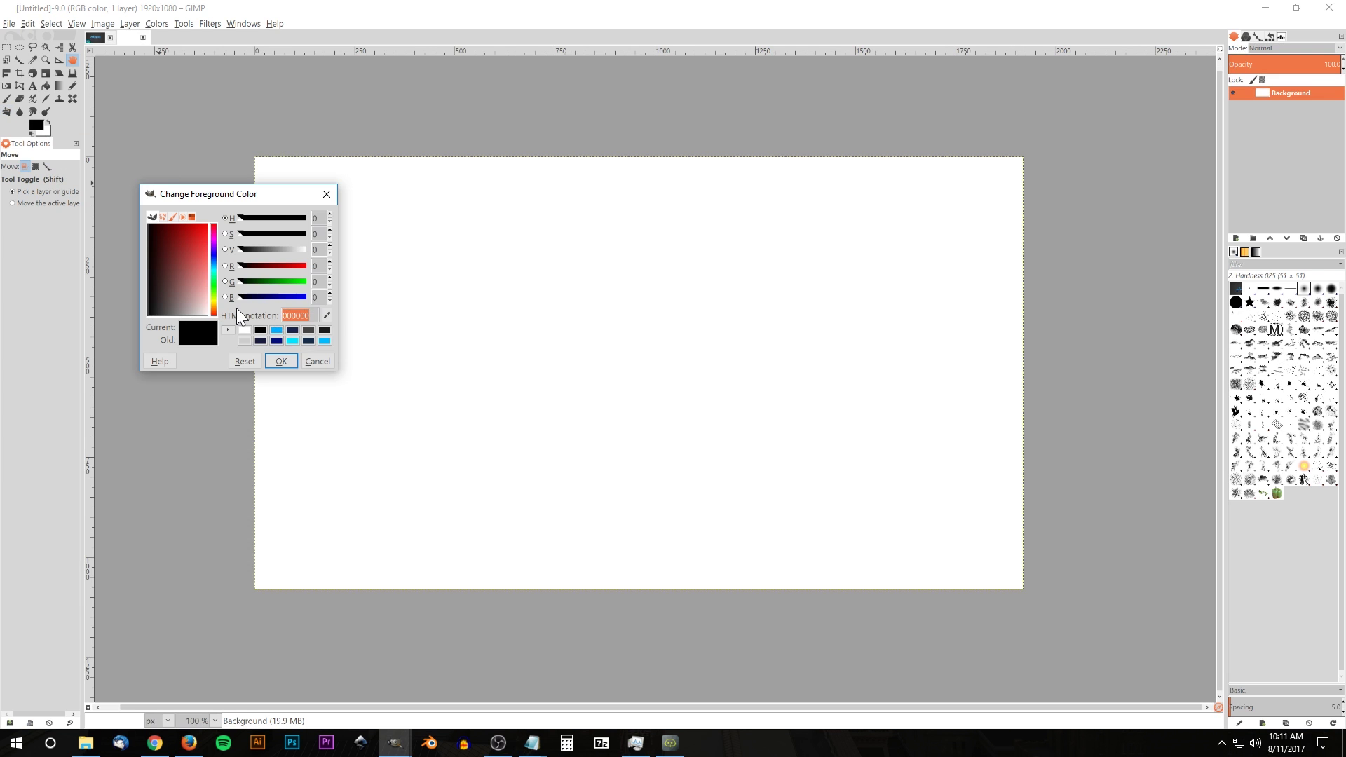
type("1a1a1a")
left_click(279, 361)
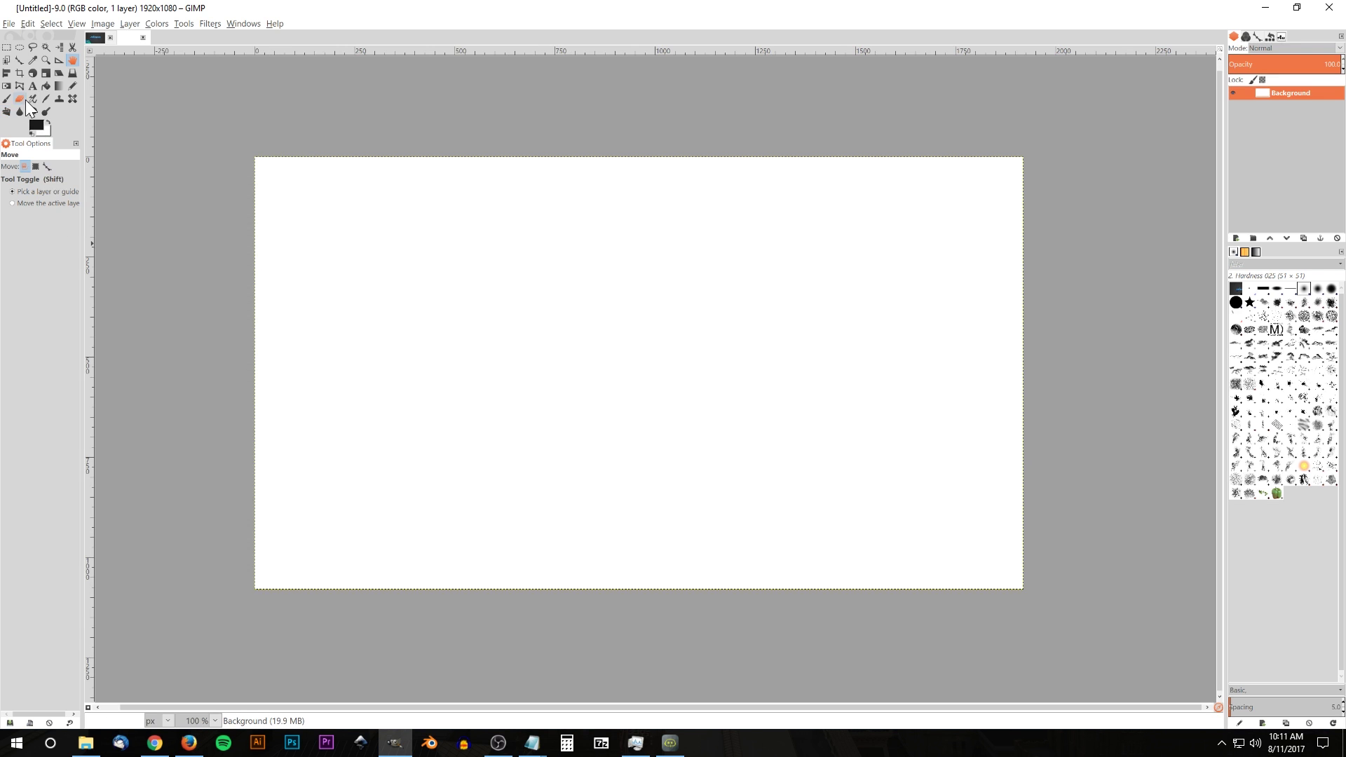
left_click(49, 129)
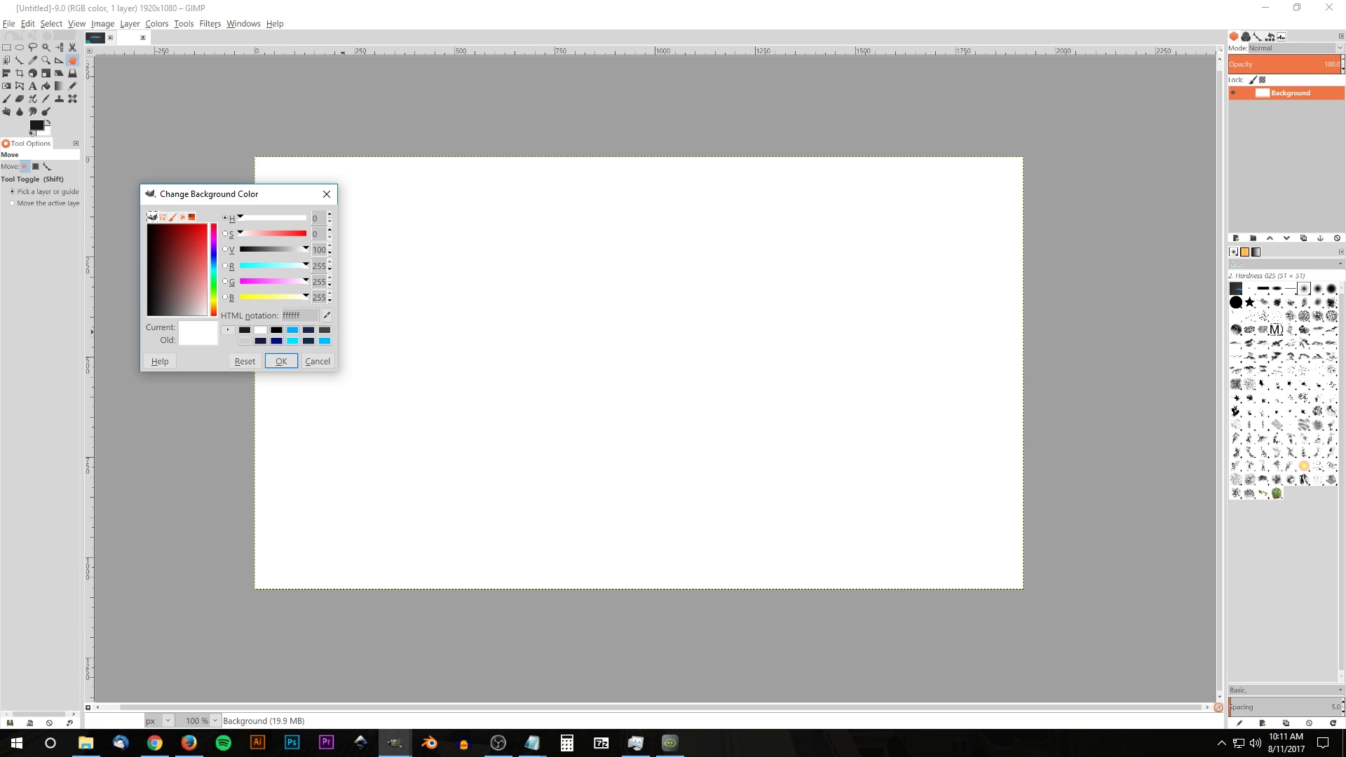
mouse_move(149, 306)
left_mouse_down()
mouse_move(196, 304)
mouse_move(162, 321)
left_mouse_up()
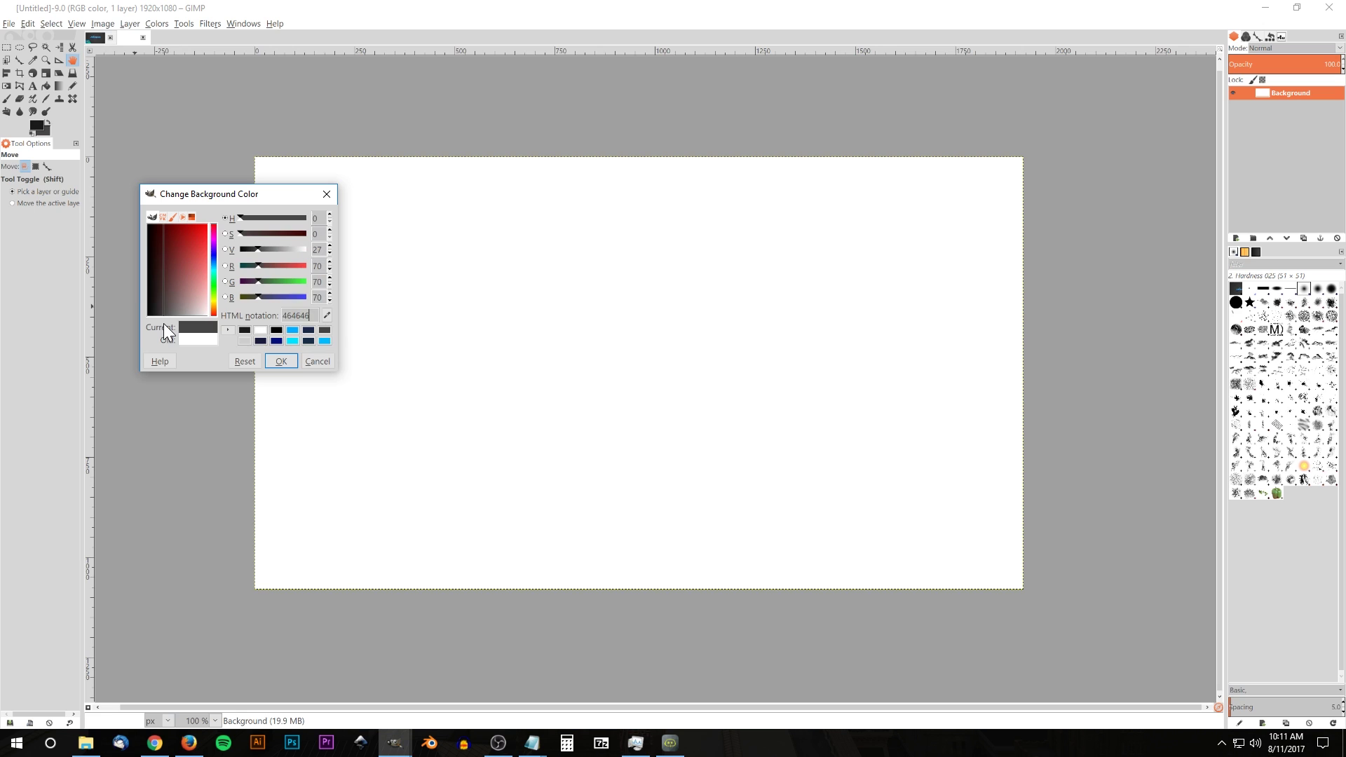
left_click(275, 360)
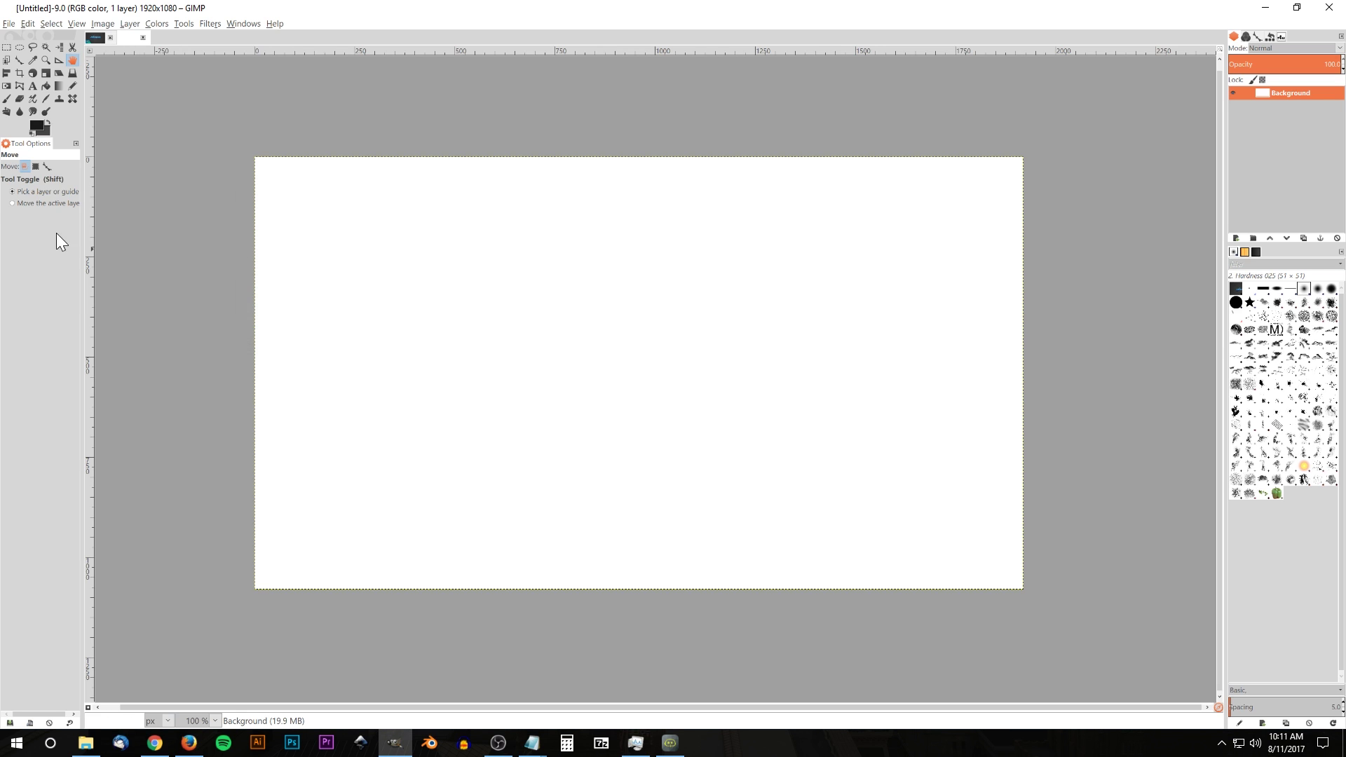
Step: Fill the Background layer with a radial foreground-to-background gradient using the Blend tool, starting slightly left of the canvas center
left_click(59, 82)
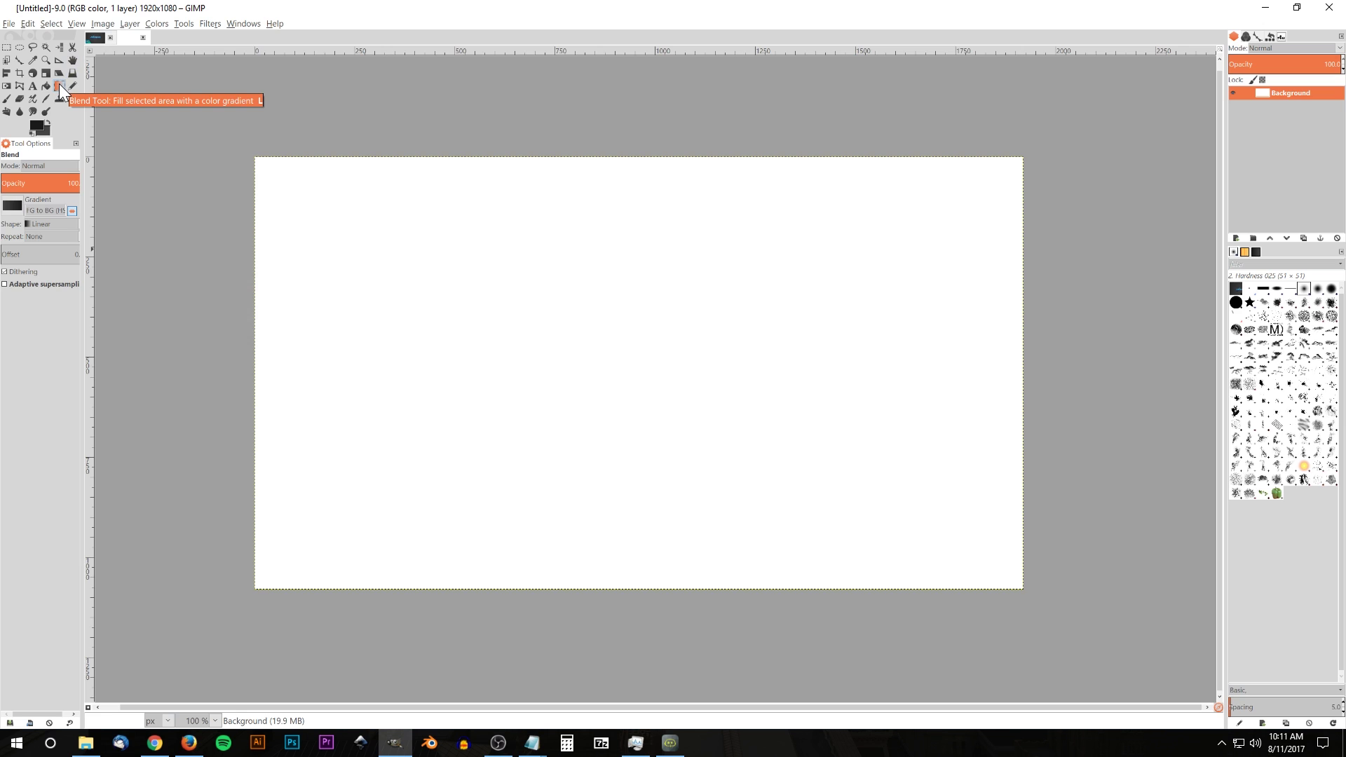
left_click(13, 204)
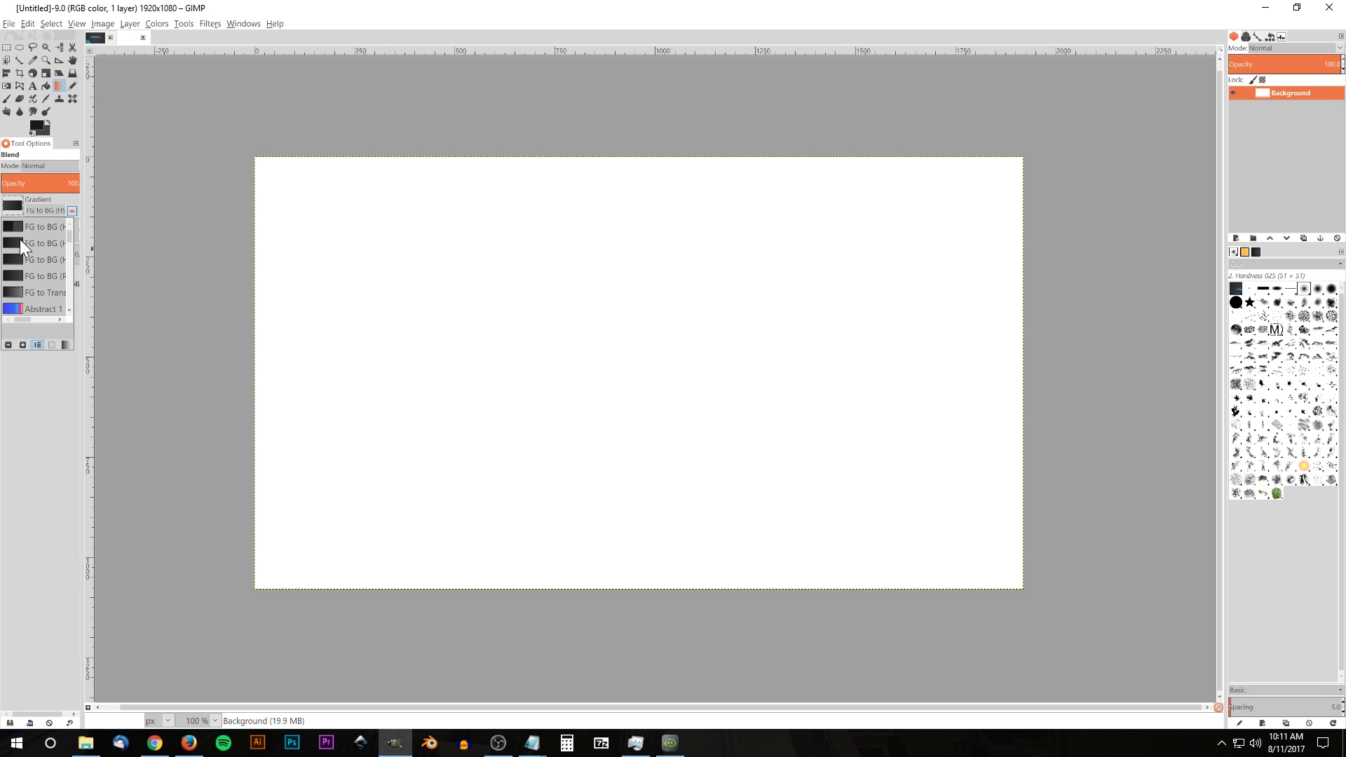
left_click(22, 242)
left_click(41, 224)
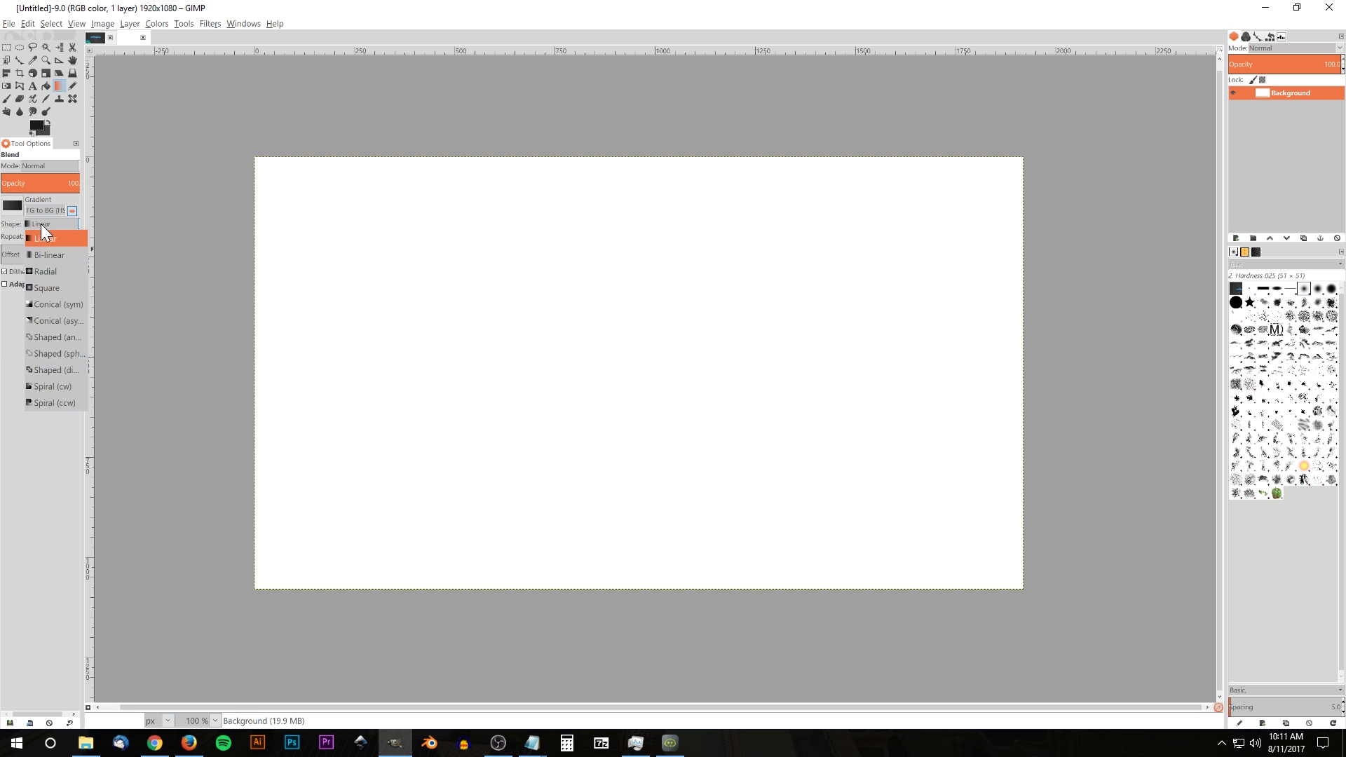
left_click(46, 269)
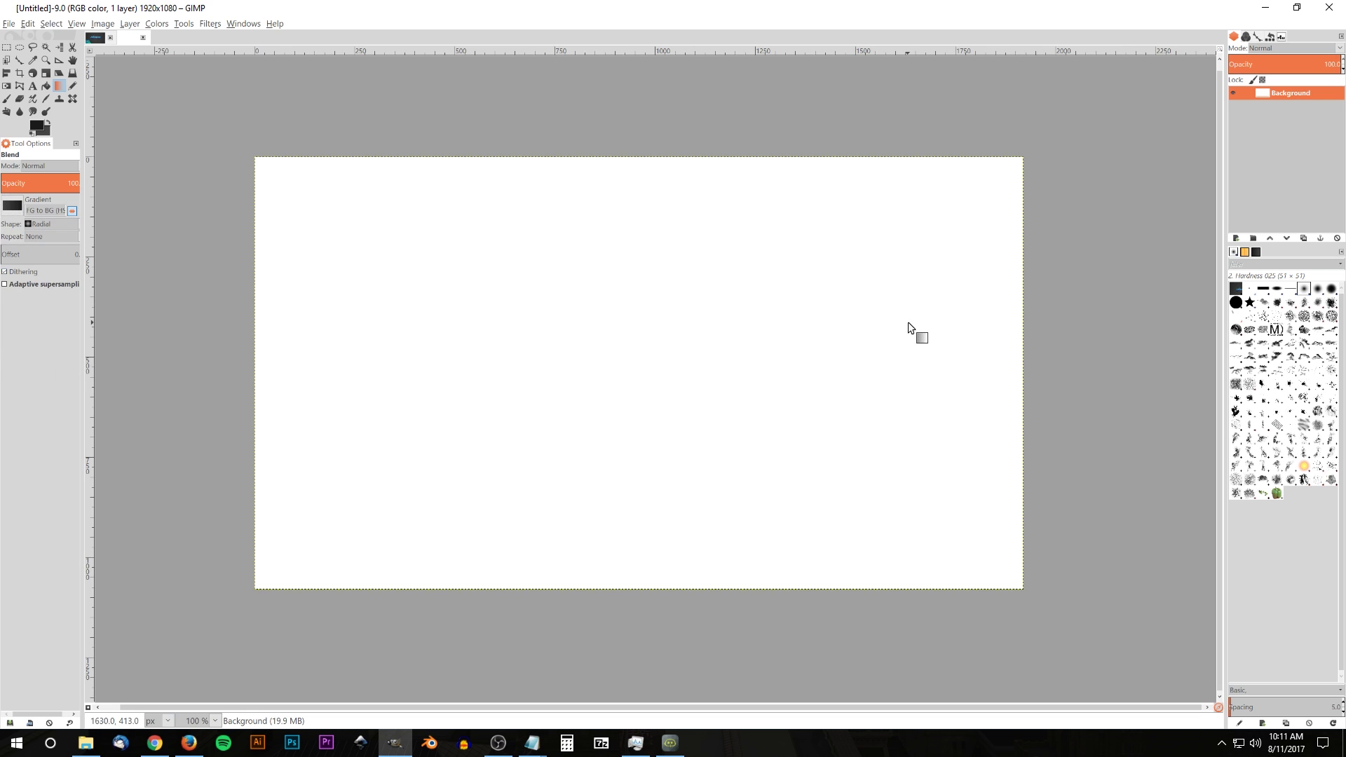
left_click_drag(571, 355, 931, 393)
left_click_drag(712, 356, 631, 446)
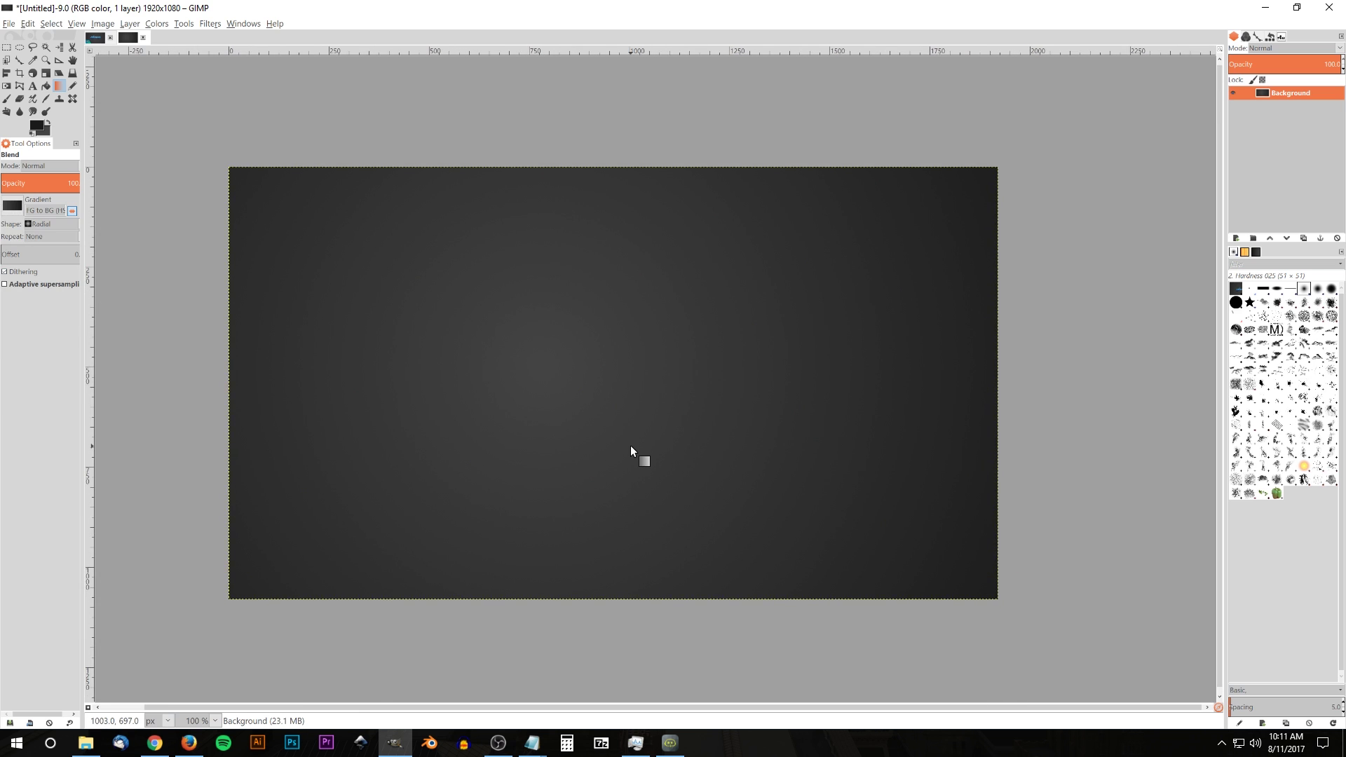
left_click(98, 37)
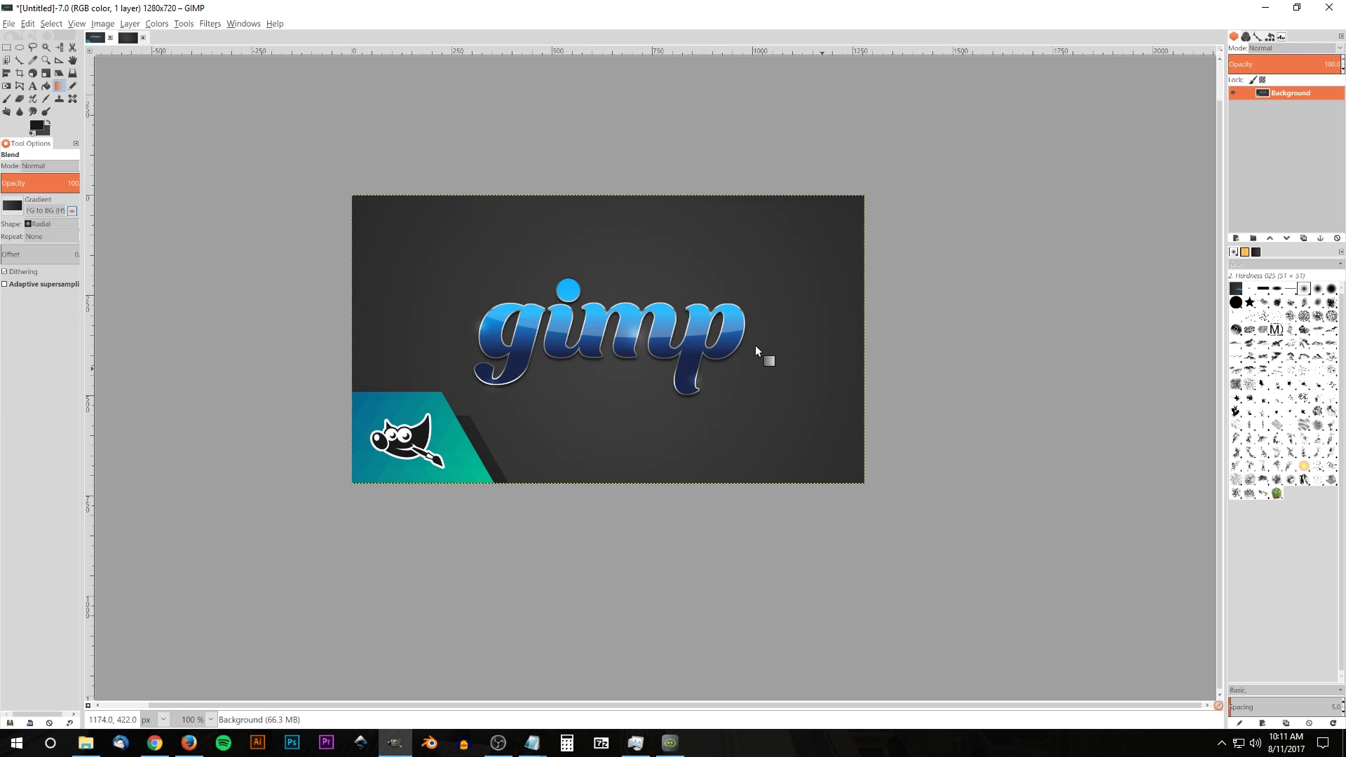
left_click(128, 37)
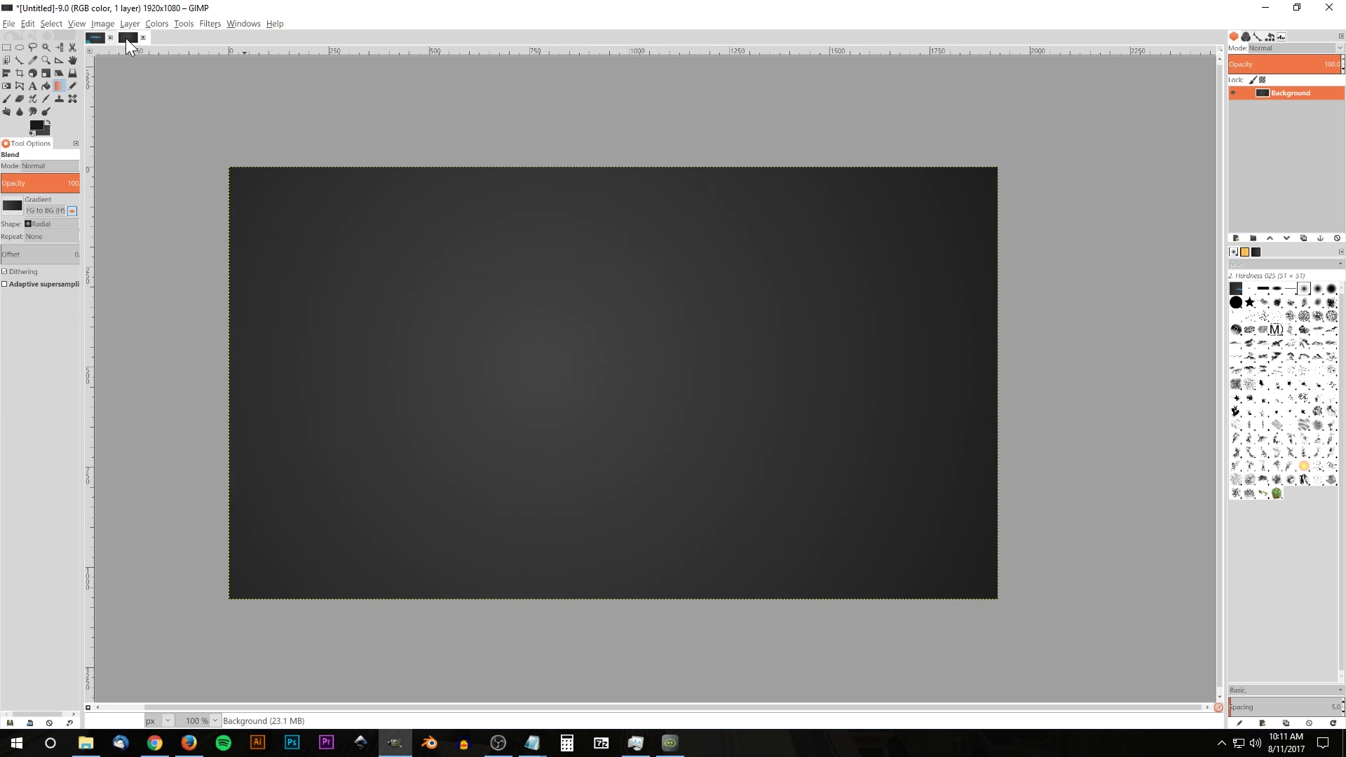
Step: Add the text "gimp" to the canvas and set its color to white (ffffff)
left_click(36, 87)
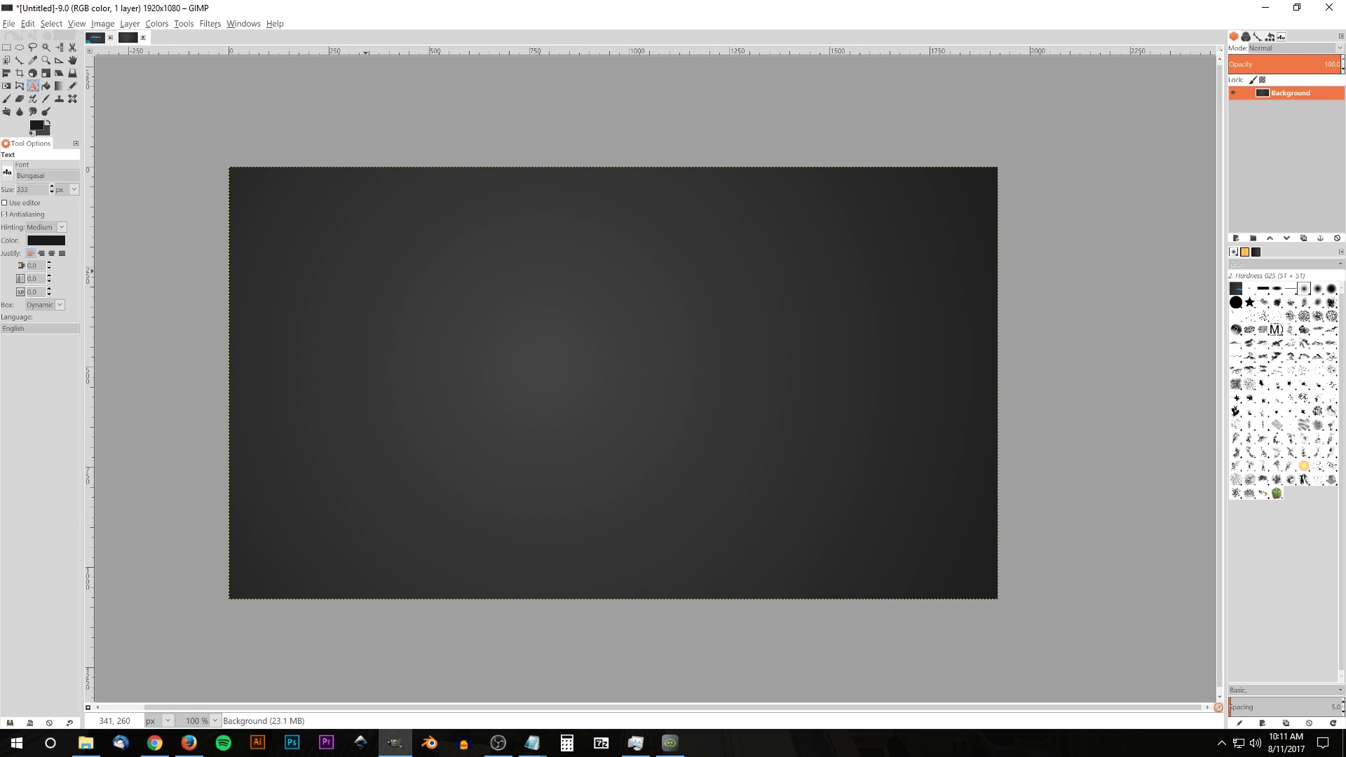
left_click(431, 359)
type("gimp")
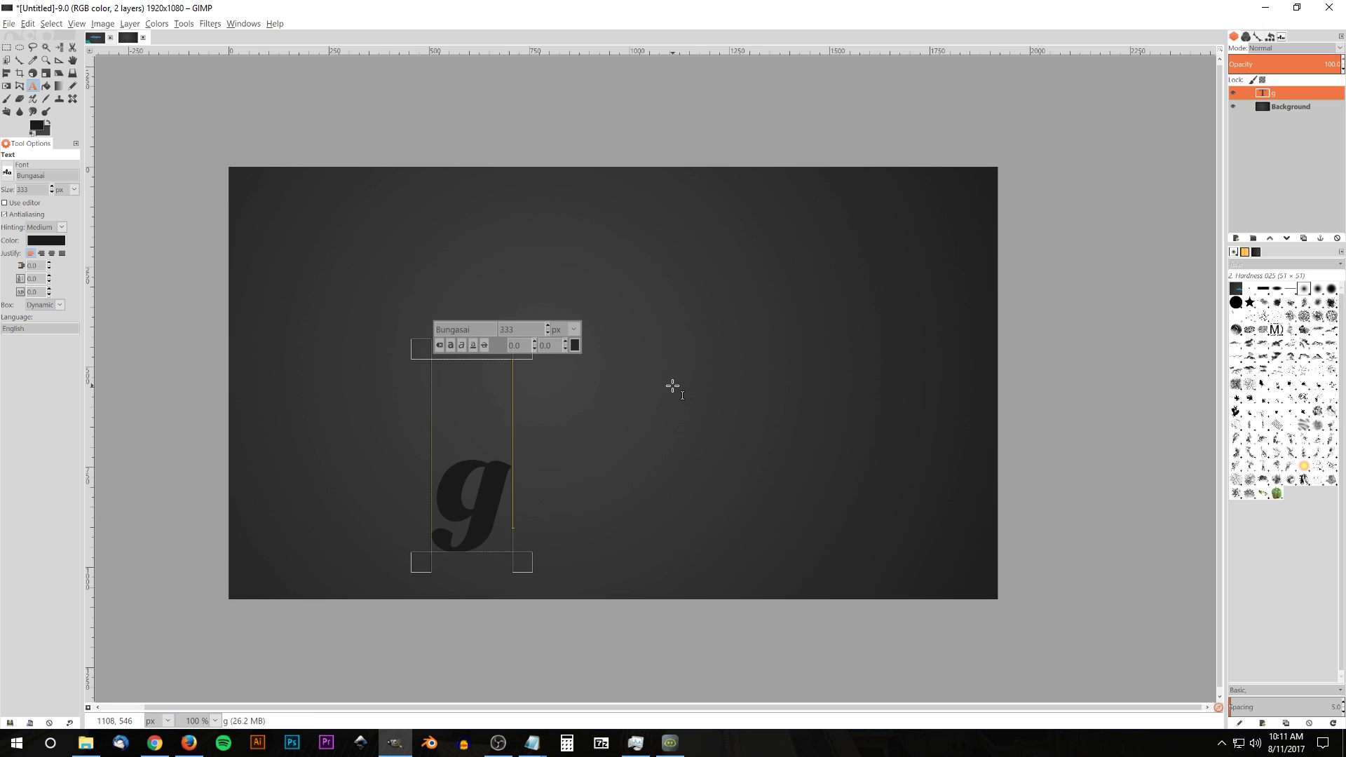
left_click(53, 238)
left_click(57, 261)
left_click(141, 301)
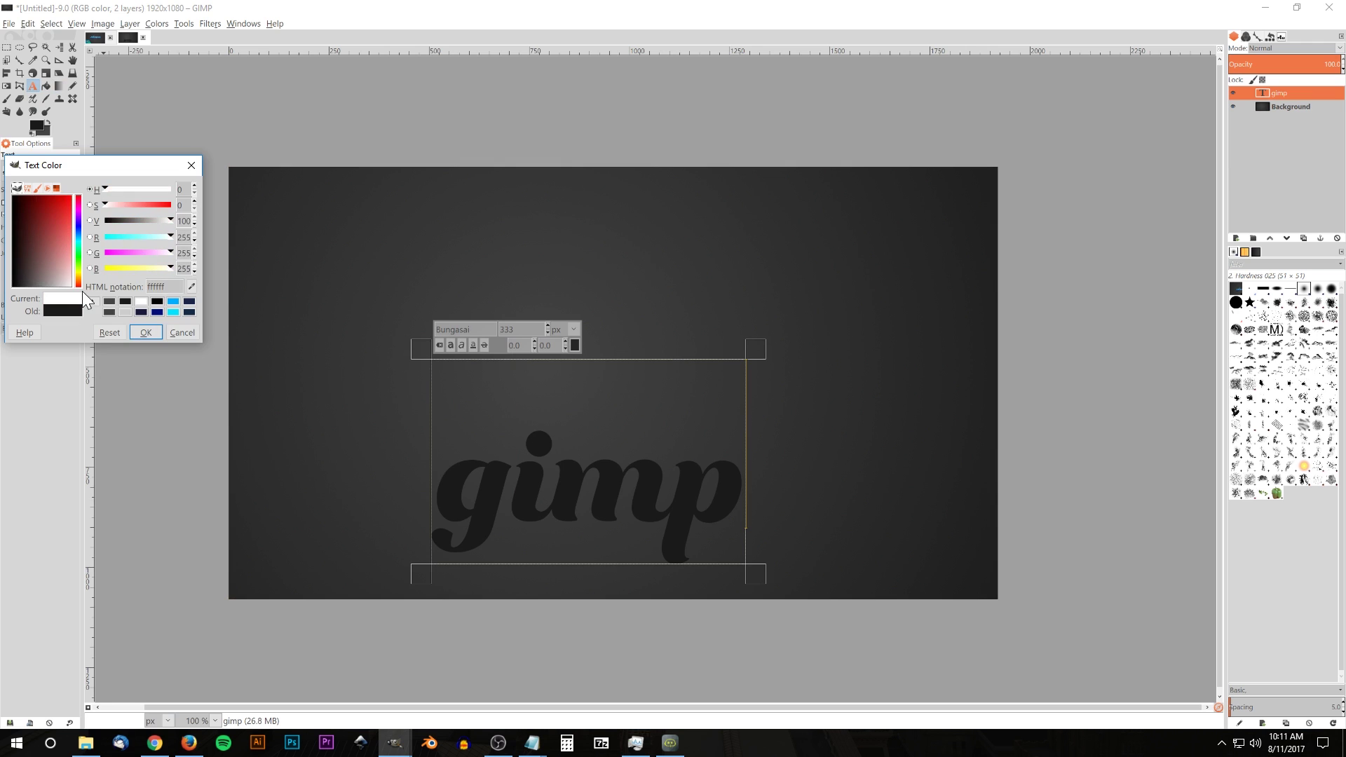
left_click(143, 332)
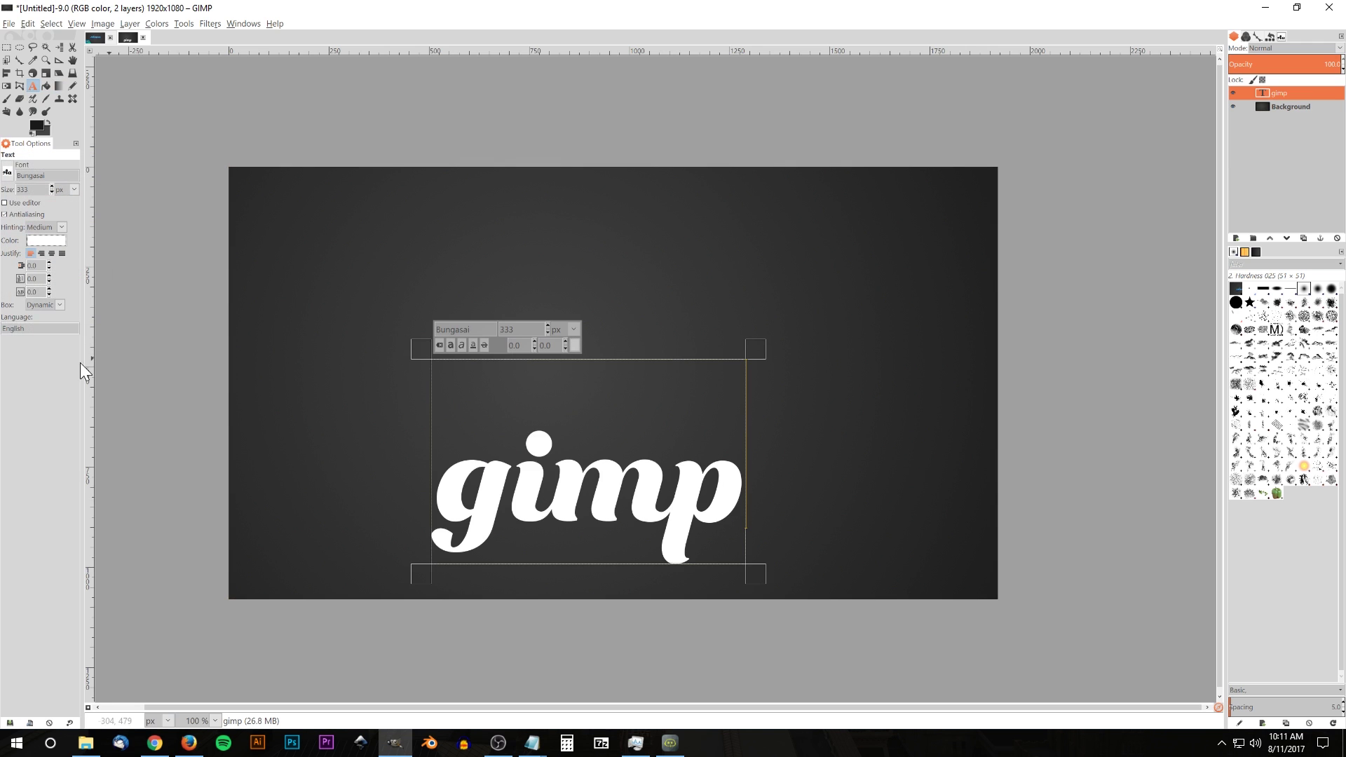
left_click(5, 173)
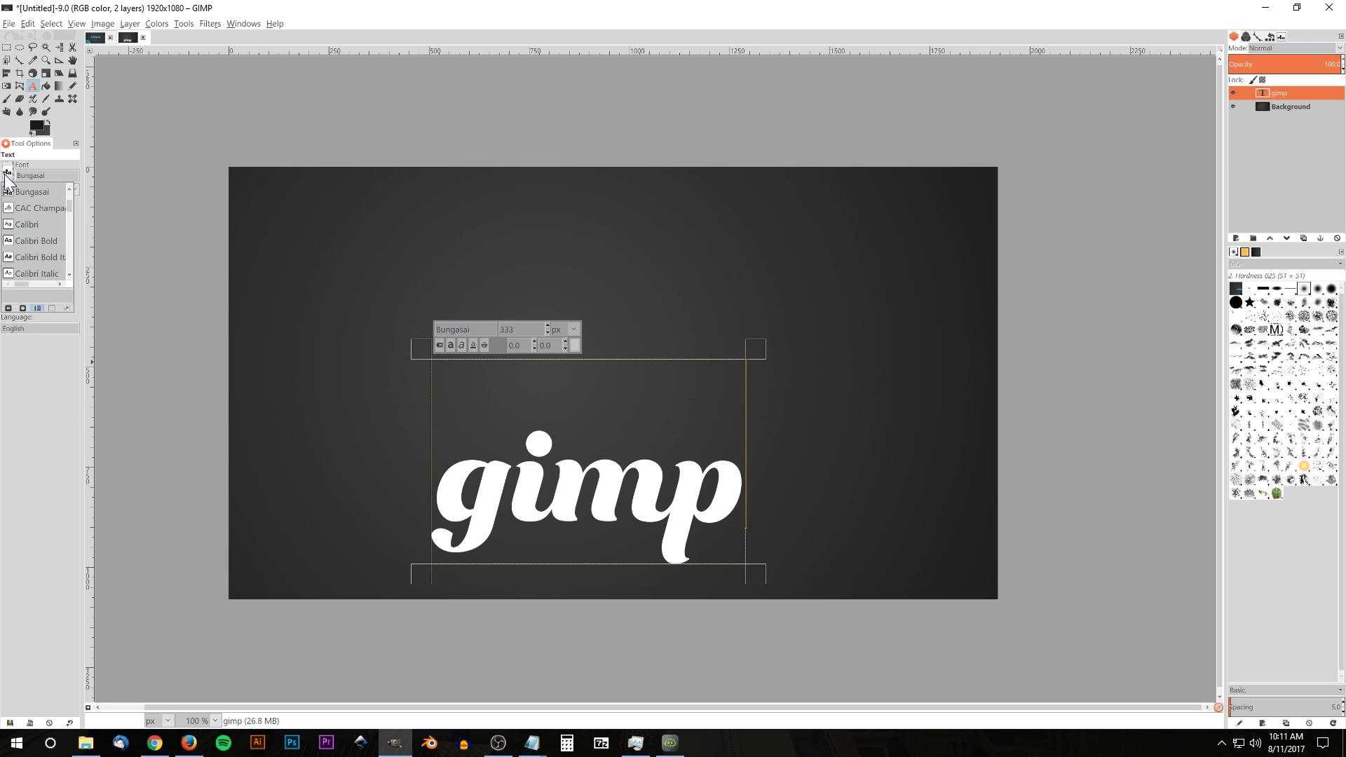
mouse_move(69, 202)
left_mouse_down()
mouse_move(68, 239)
mouse_move(71, 199)
left_mouse_up()
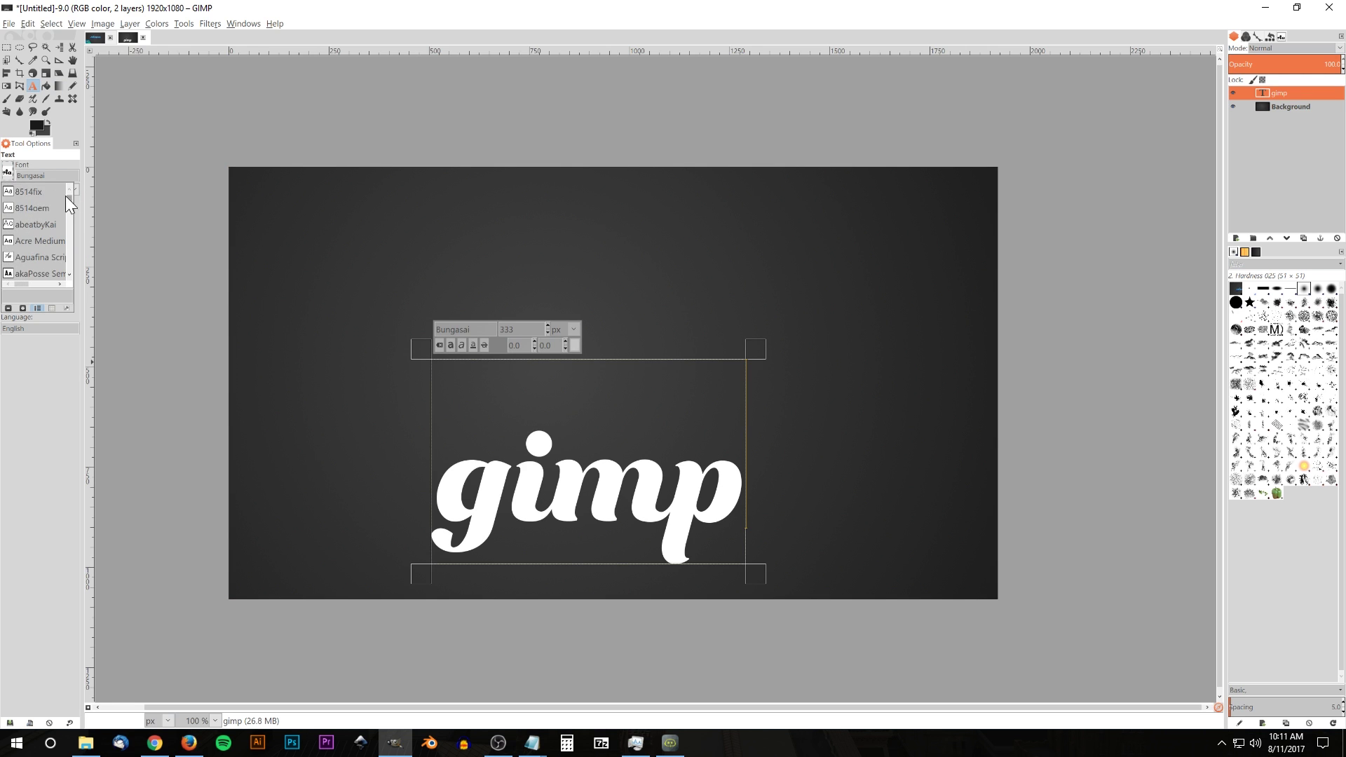
left_click(58, 163)
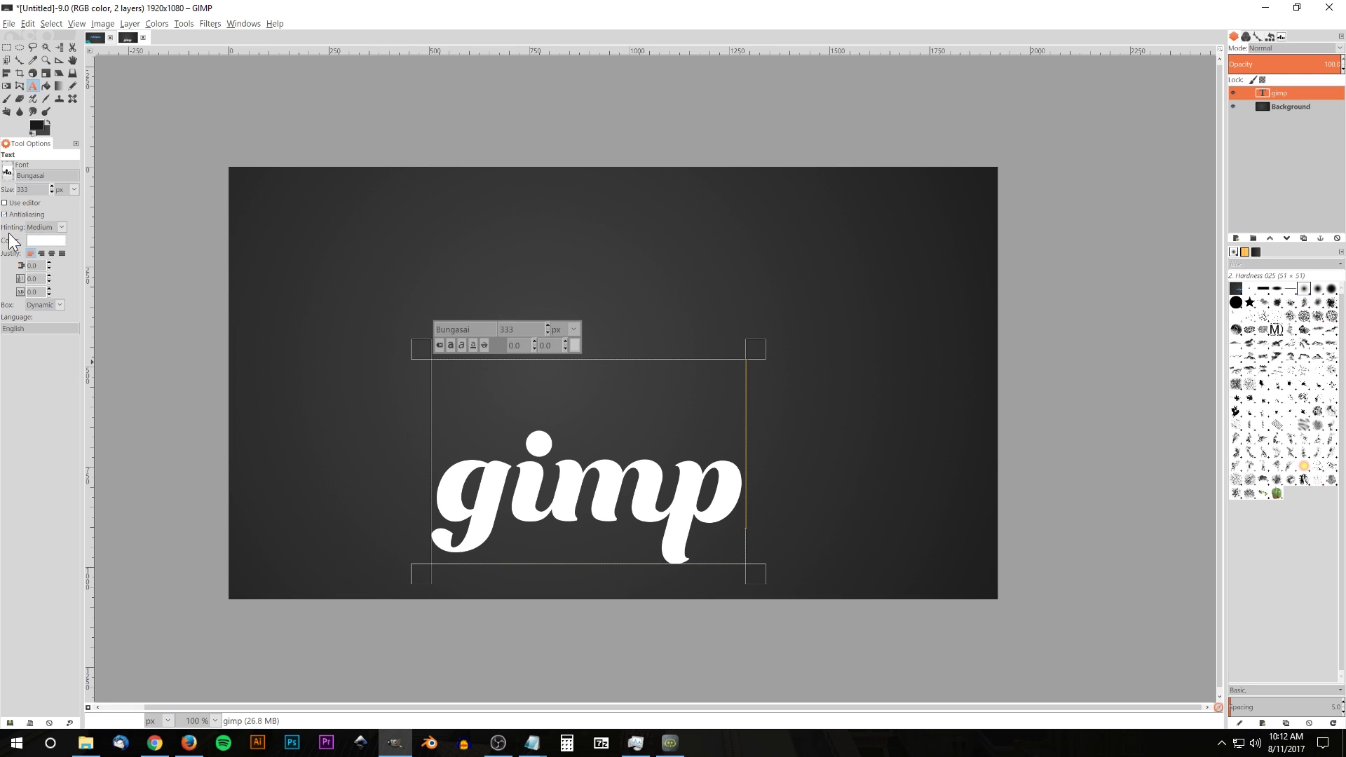
Step: Set the text size to 420 px and move the text up to the middle of the canvas
scroll(51, 192, "down", 5)
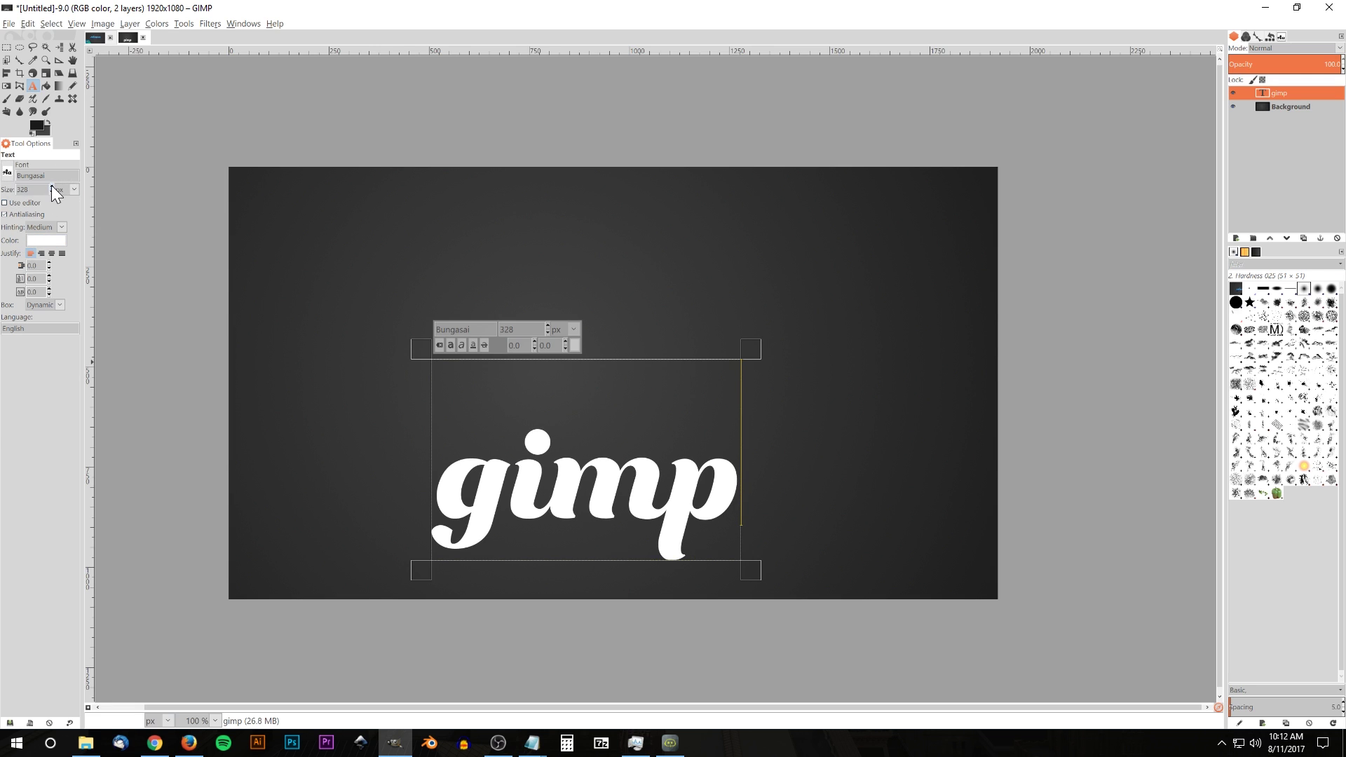
scroll(52, 186, "up", 20)
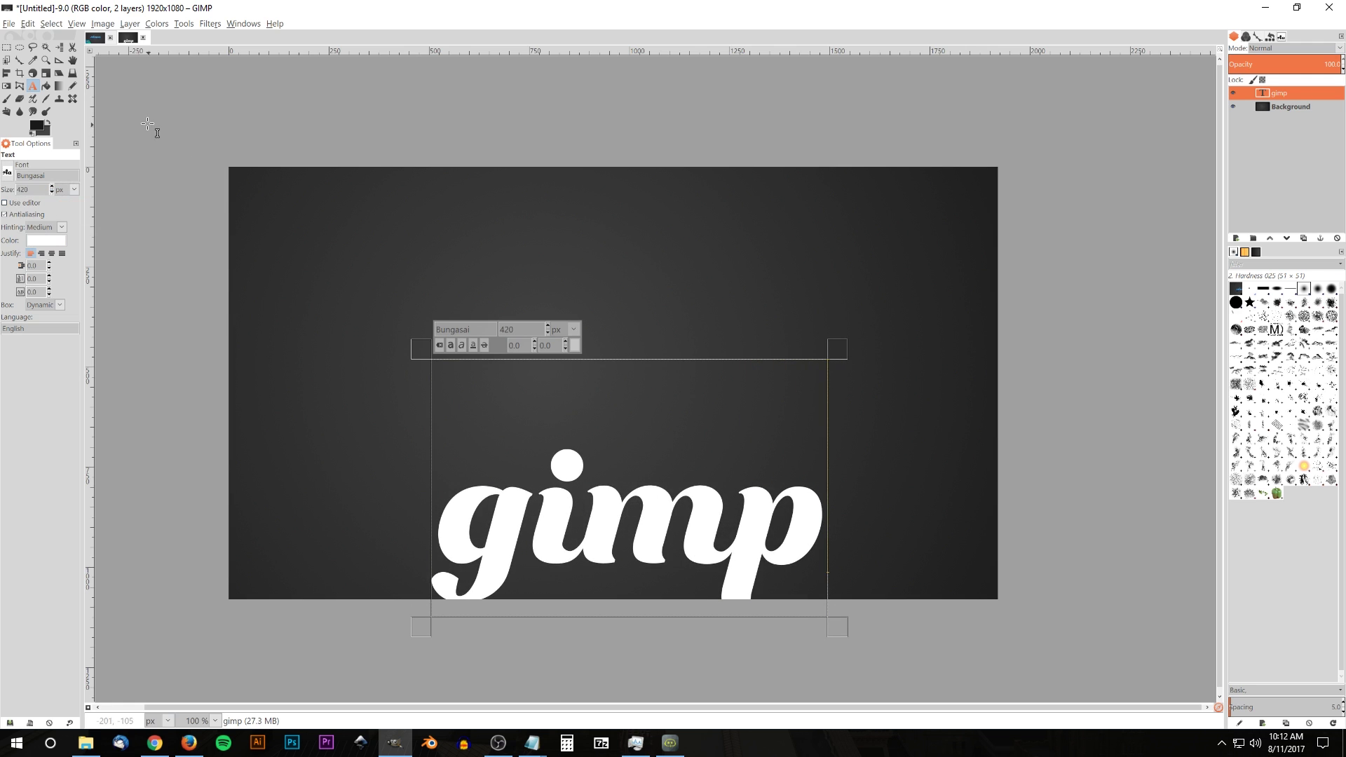
left_click(72, 61)
left_click_drag(651, 495, 672, 379)
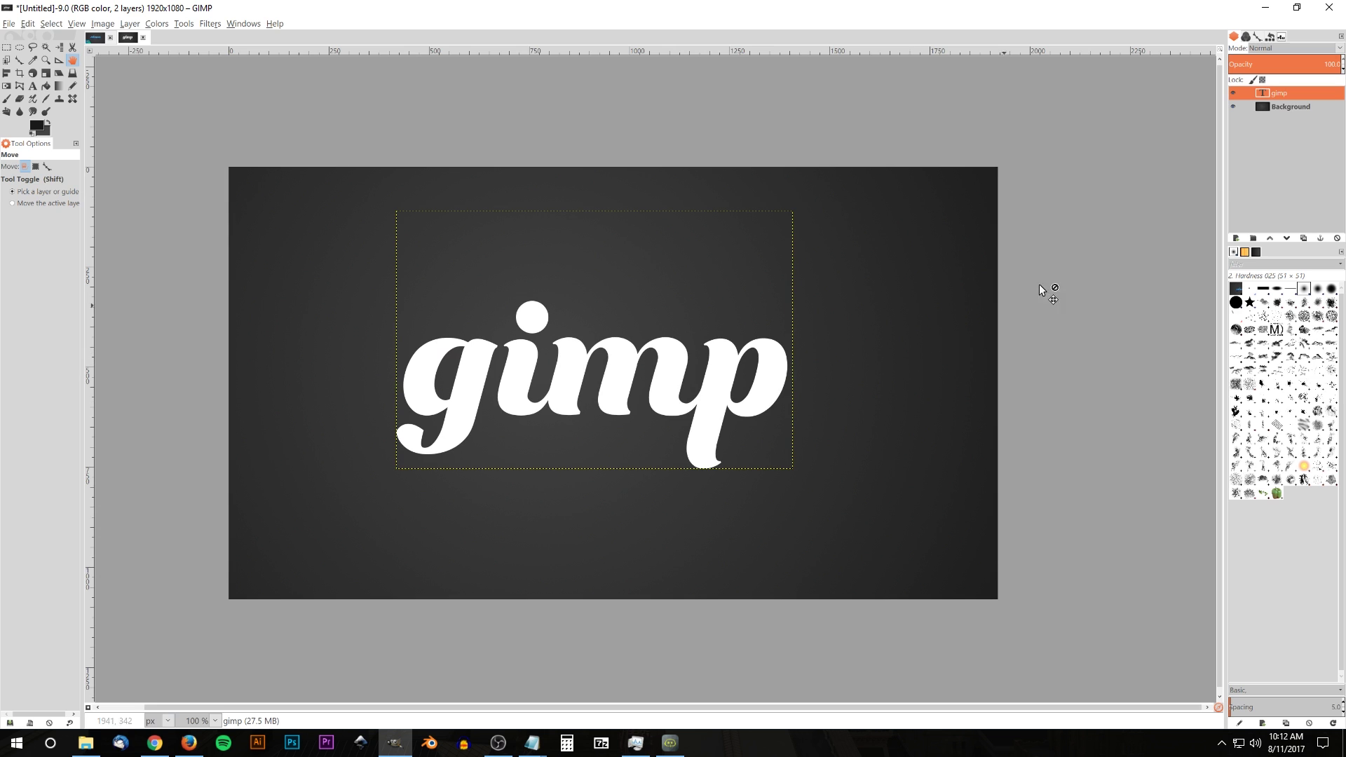
Step: Make a selection from the text layer's alpha and delete the "gimp" text layer
right_click(1277, 91)
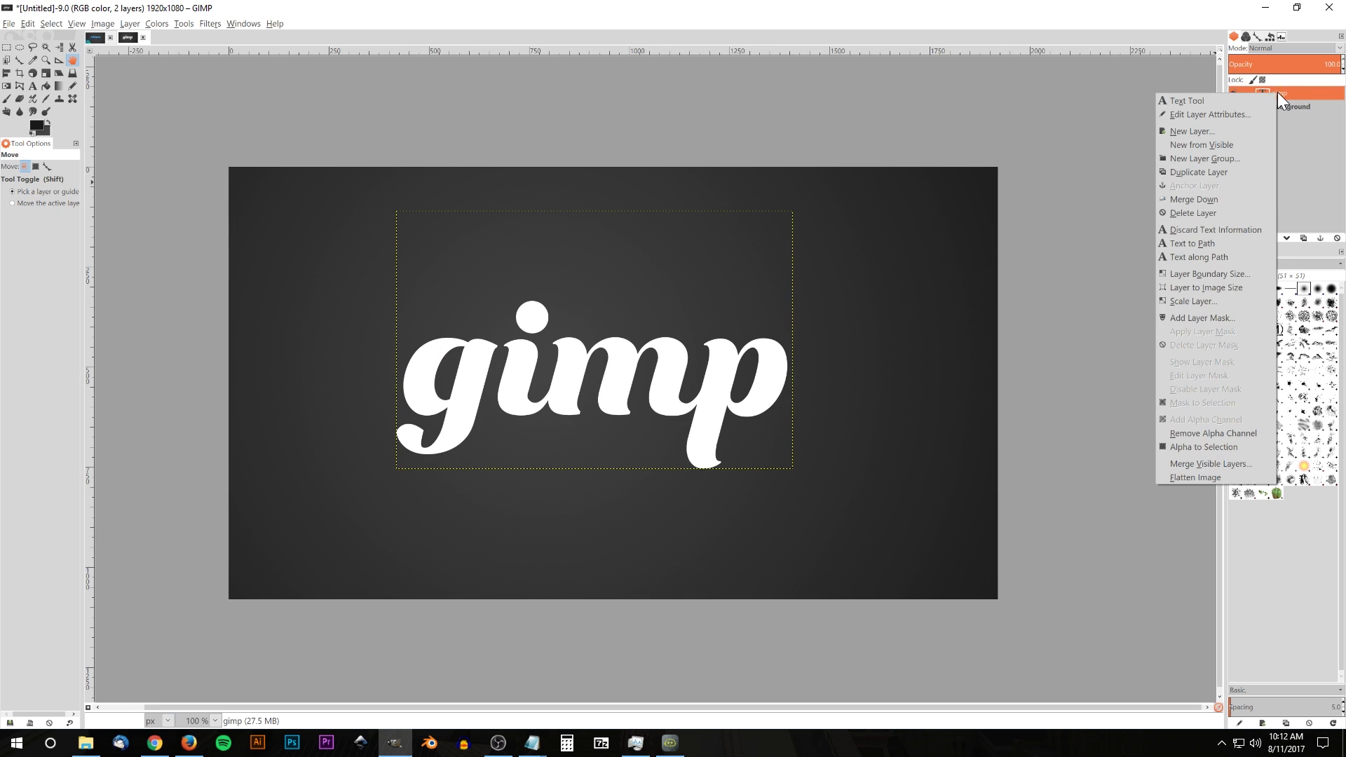
left_click(1196, 444)
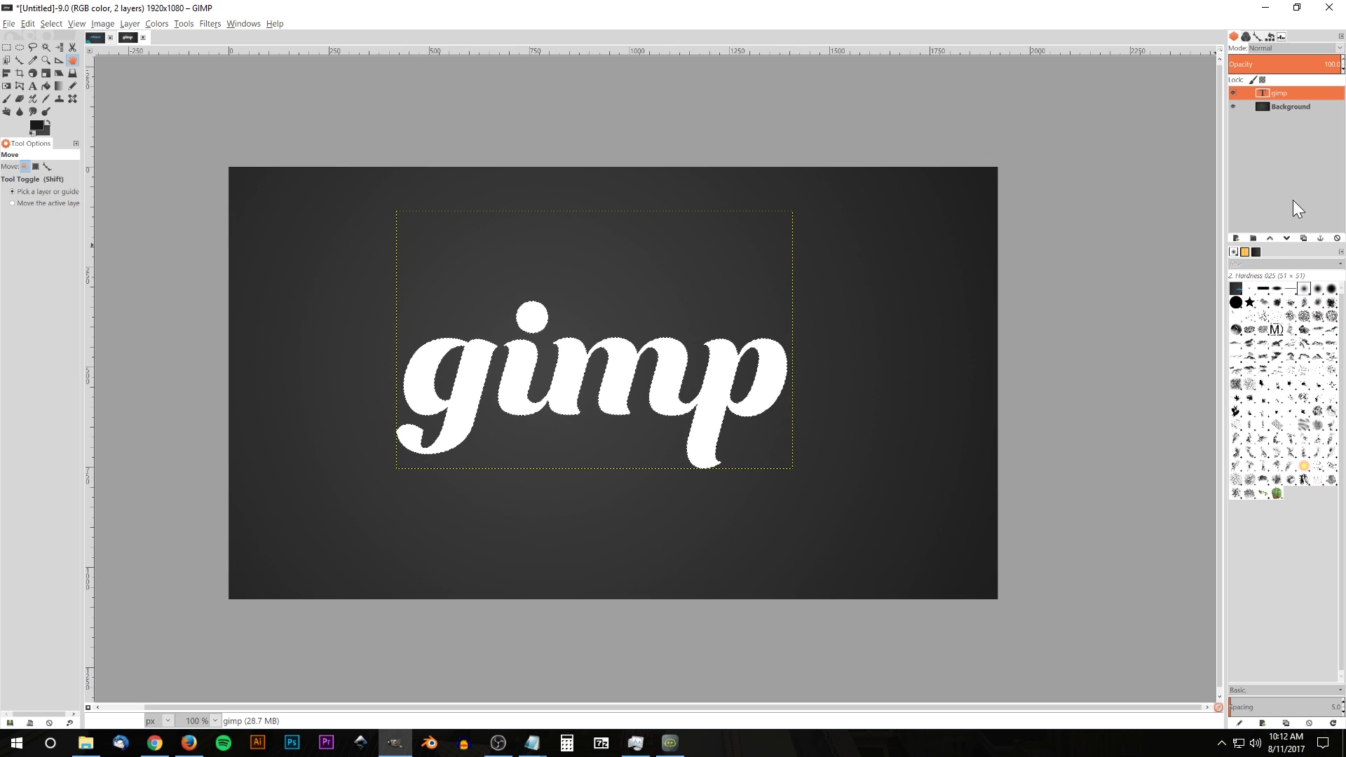
left_click(1337, 239)
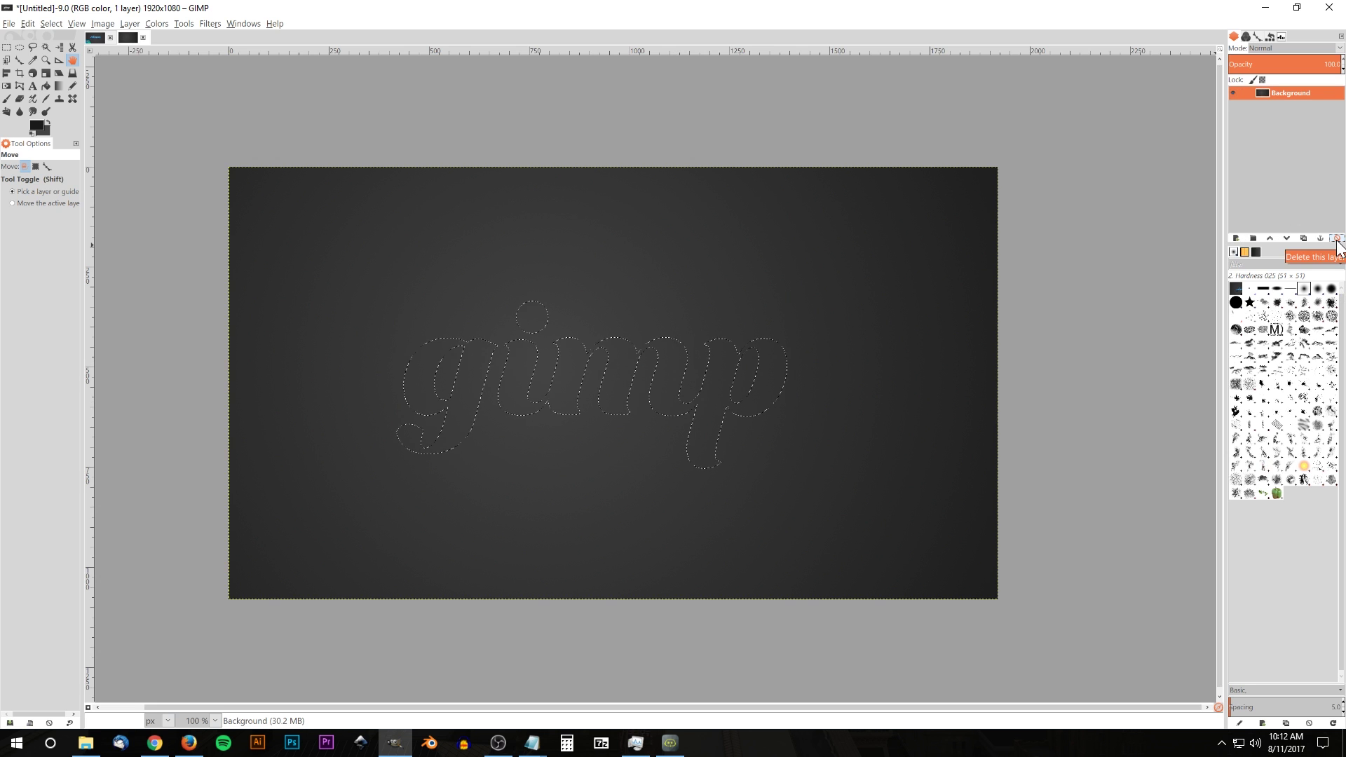
Step: Create a new transparent layer named "Text" at 1920 × 1080 px
left_click(1235, 238)
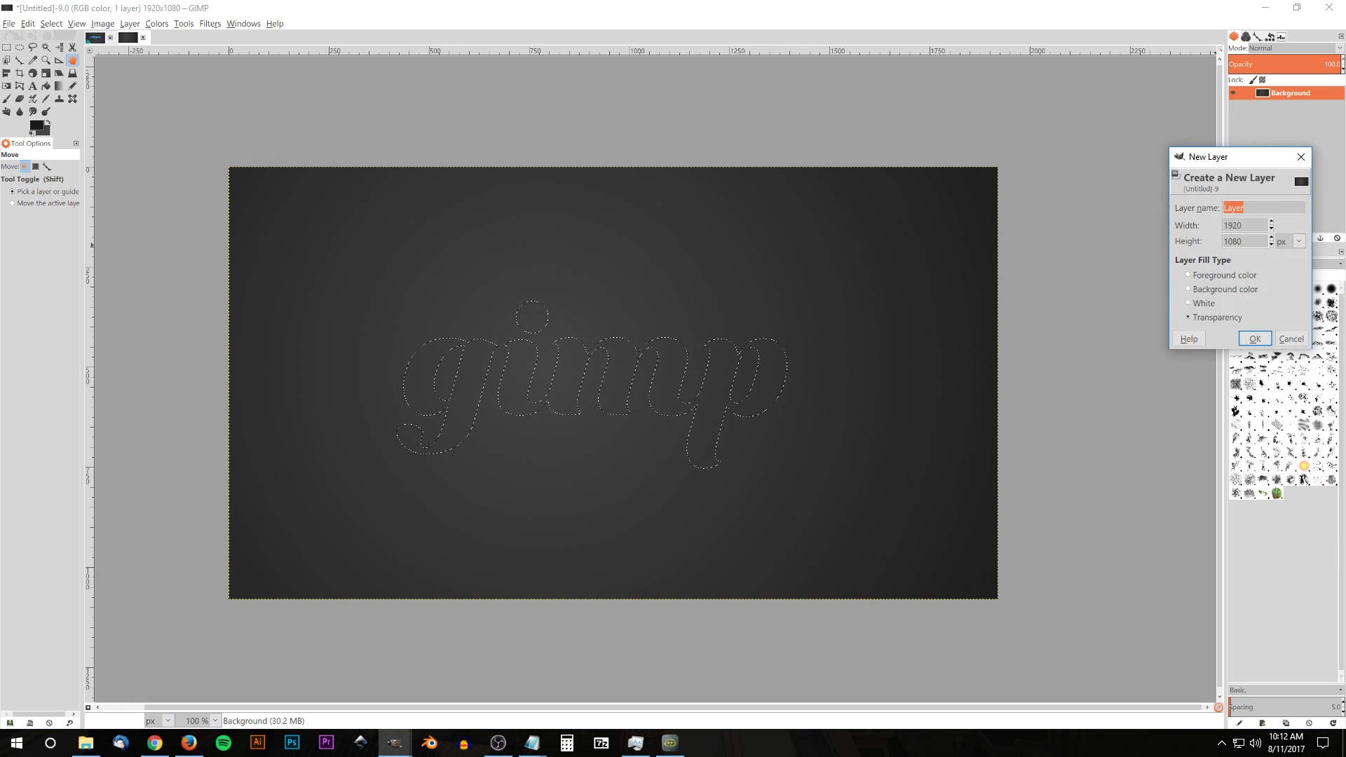
type("Text")
left_click(1260, 337)
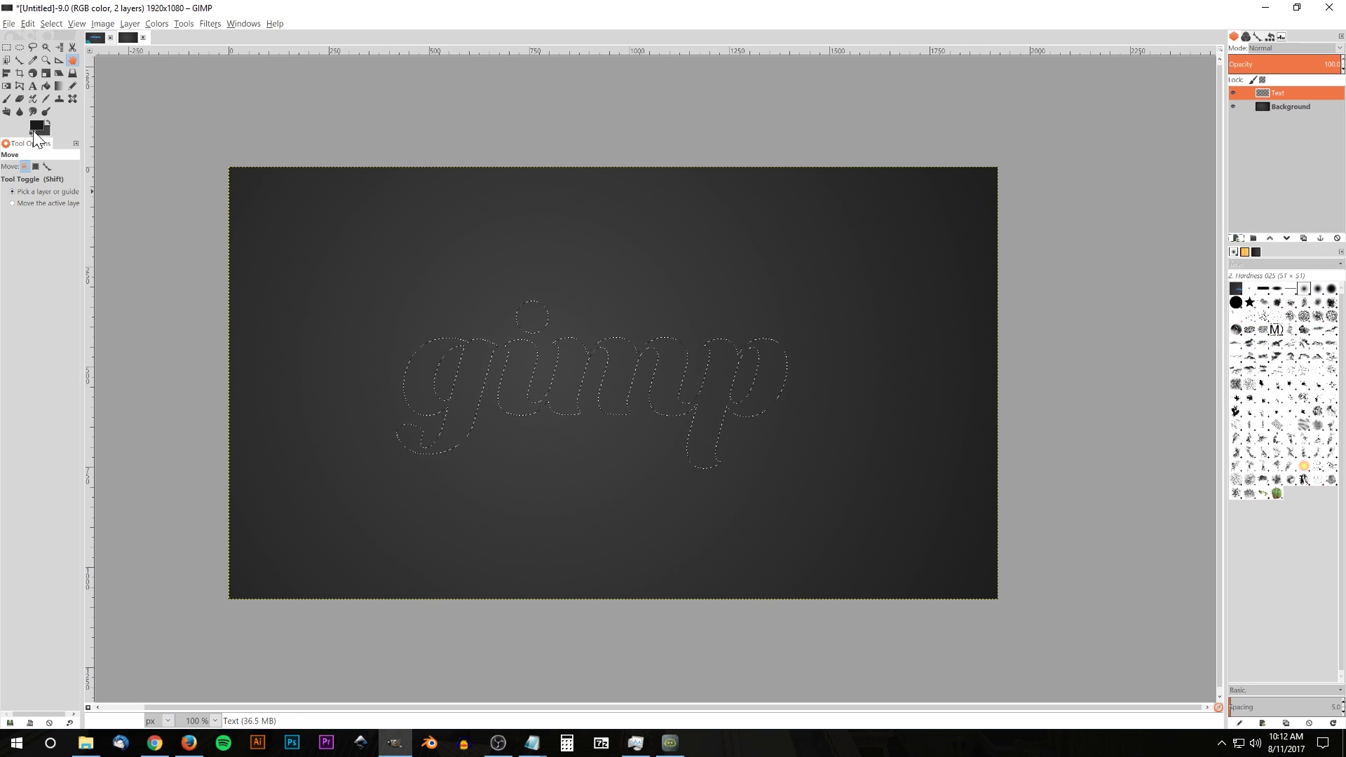
Step: Check the finished example image, return to the working image and set the foreground color to bright cyan-blue 00d2ff
left_click(89, 39)
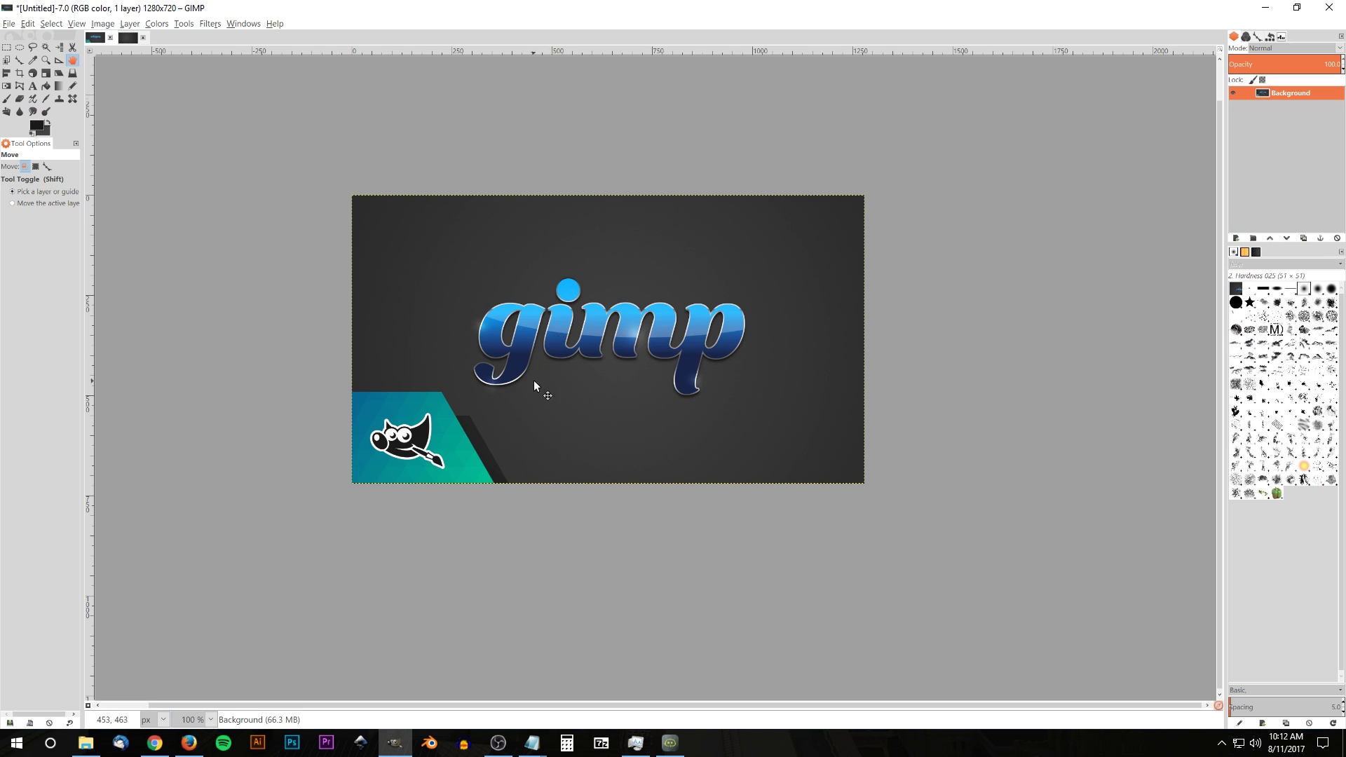
left_click(122, 39)
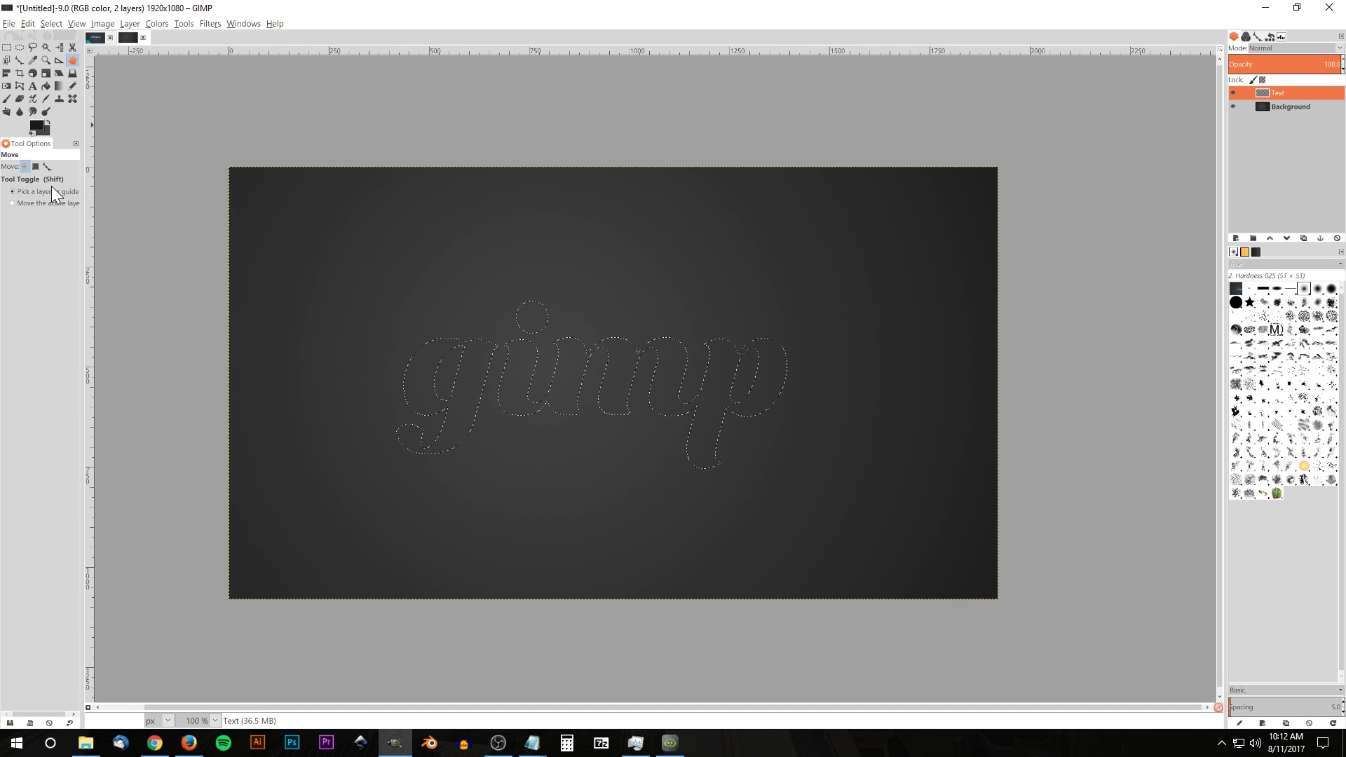
left_click(35, 125)
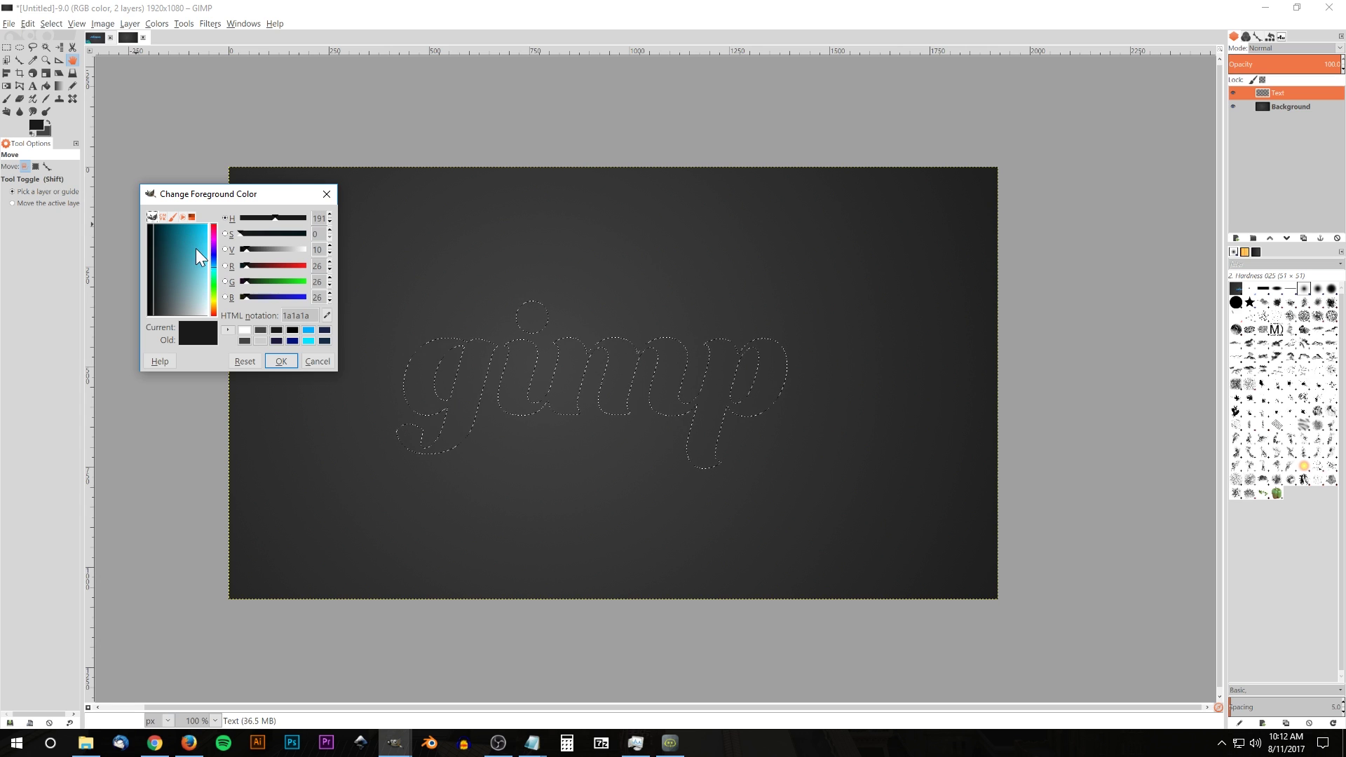
left_click(207, 227)
left_click(208, 225)
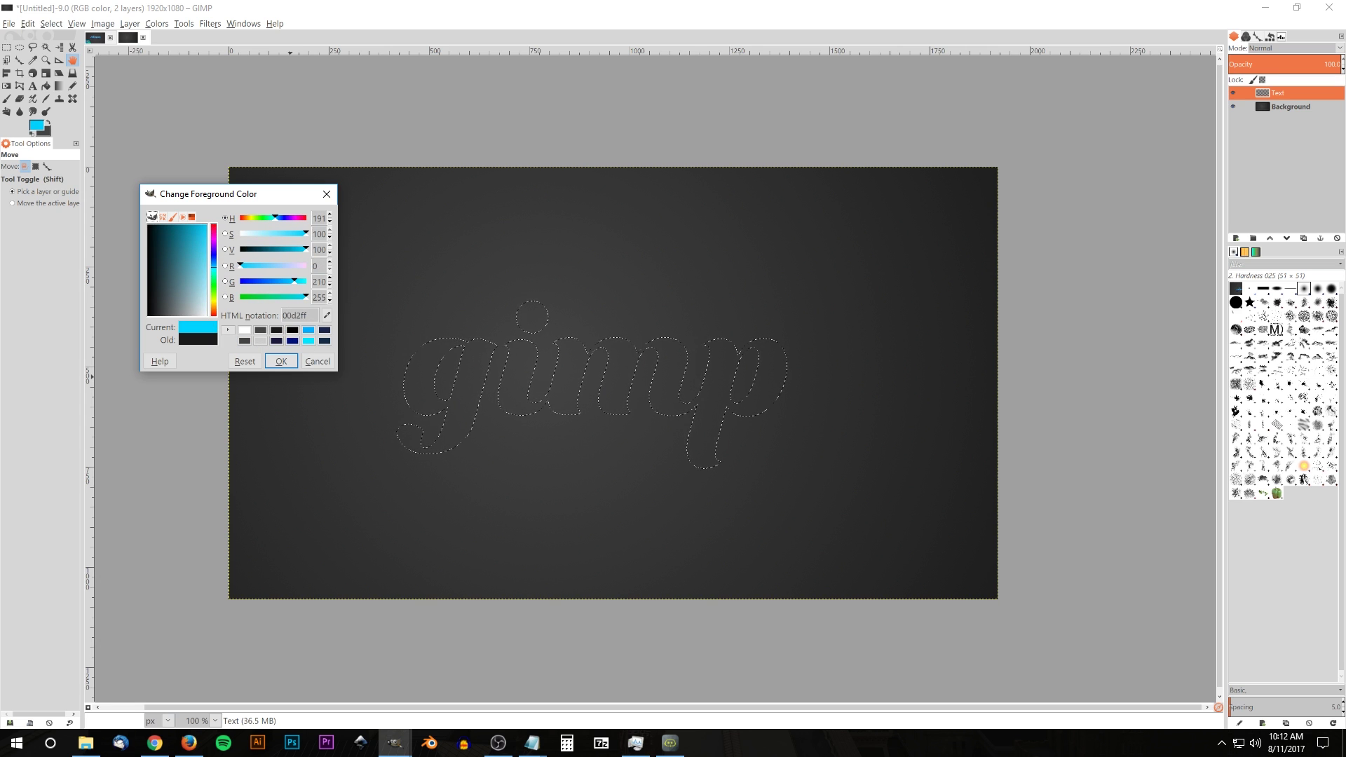
left_click(281, 362)
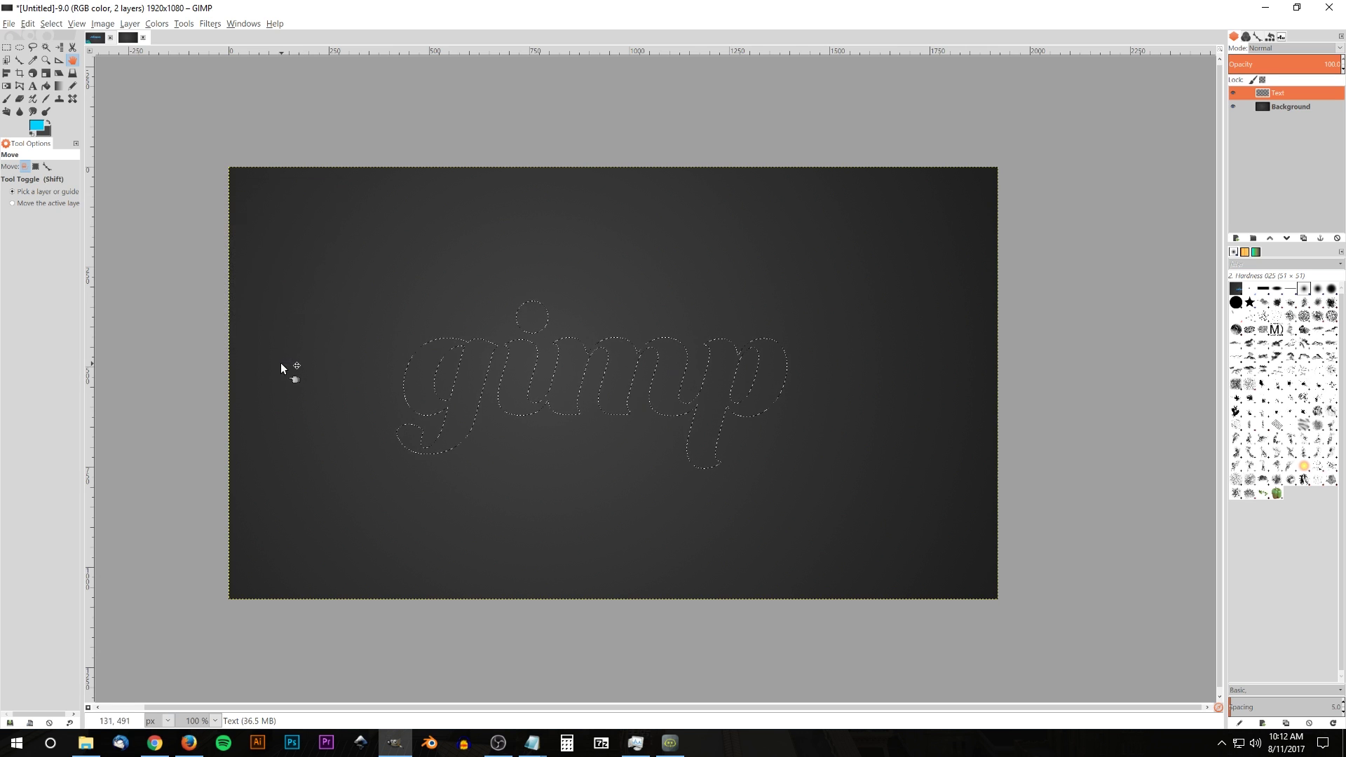
Step: Set the background color to dark navy blue 1a2249
left_click(49, 133)
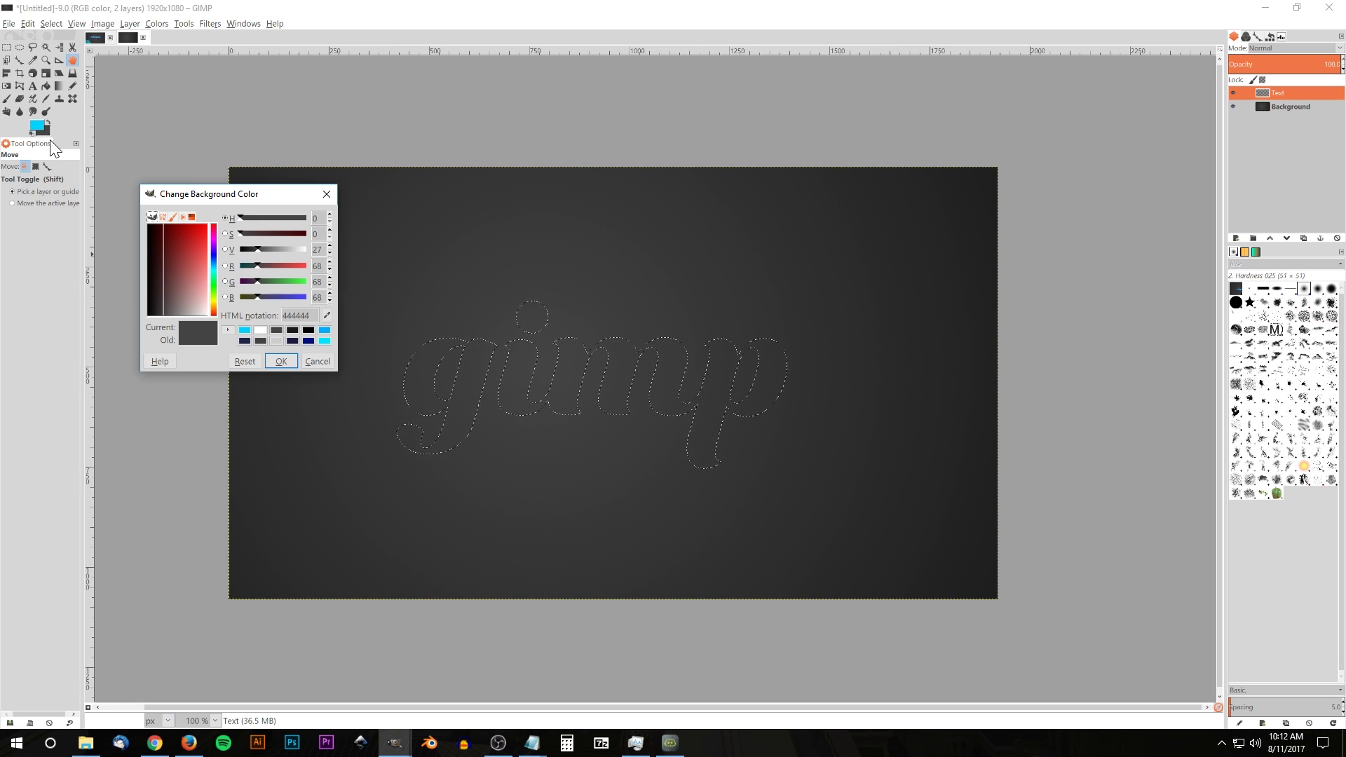
left_click(213, 253)
left_click(213, 258)
left_click(160, 297)
left_click_drag(160, 297, 165, 258)
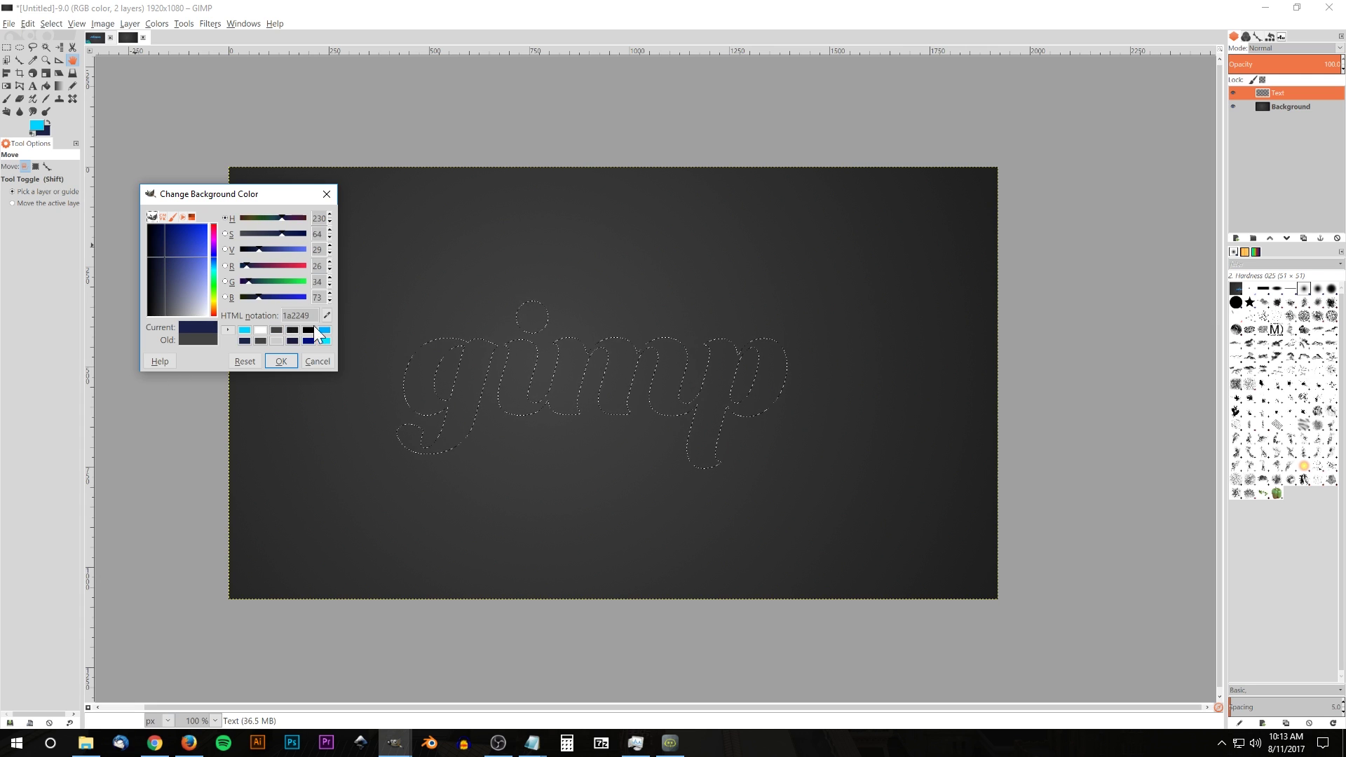
left_click(293, 356)
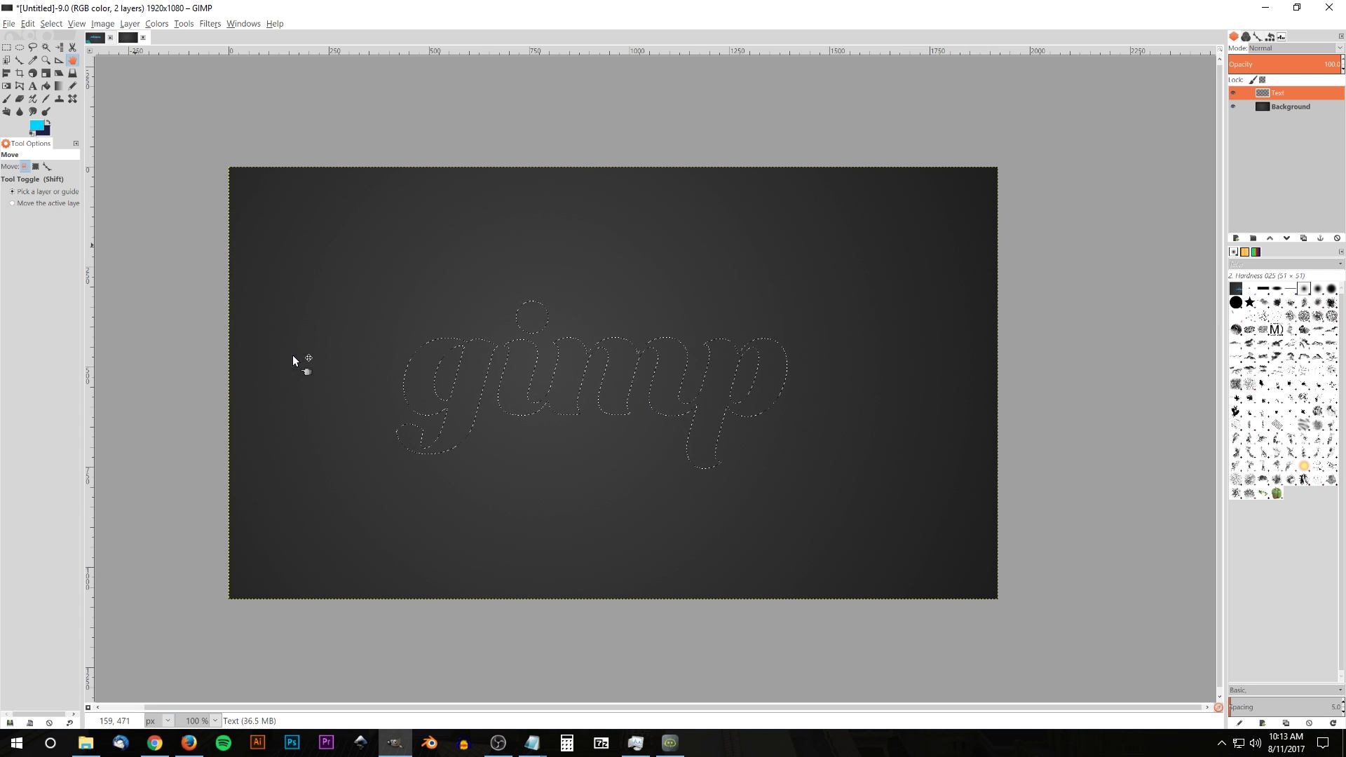
Step: Set up the Blend tool with a smooth cyan-to-navy FG to BG gradient and the Linear shape
left_click(54, 89)
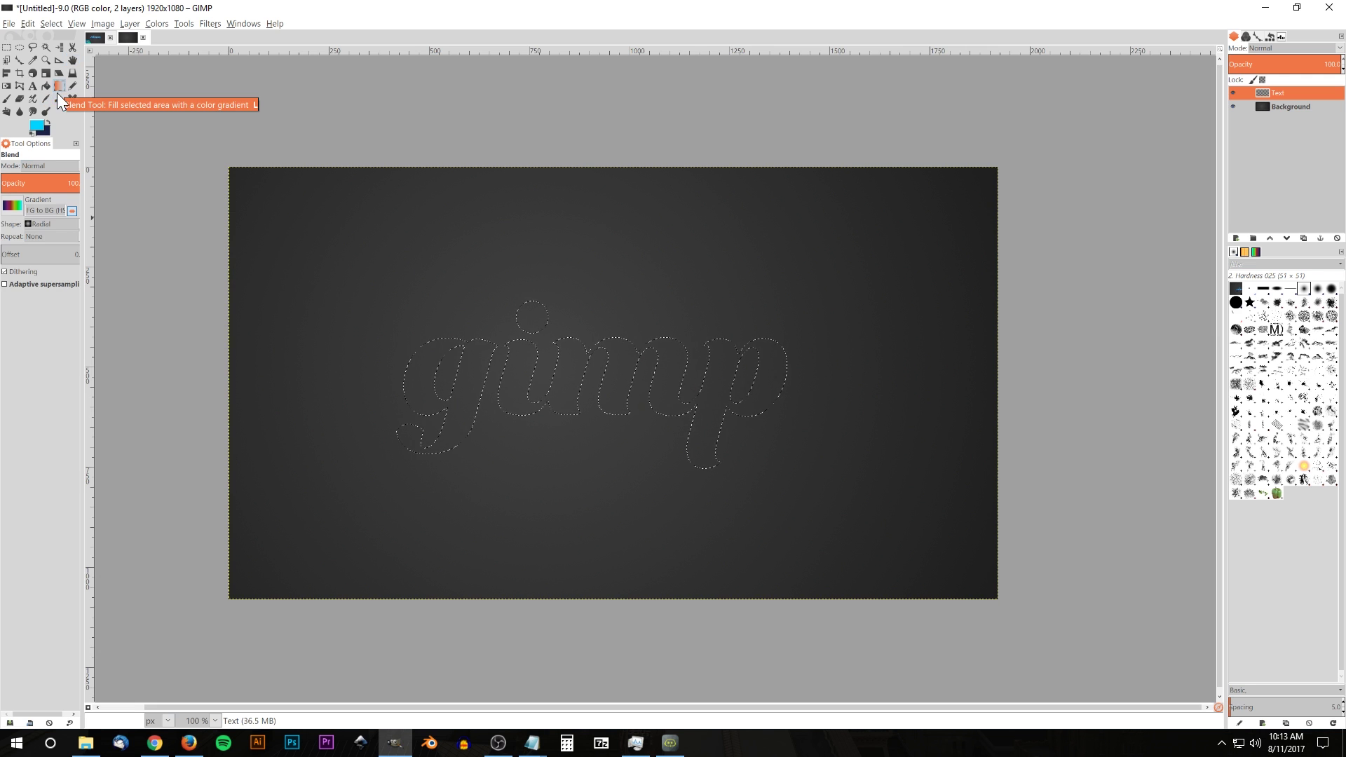
left_click(12, 205)
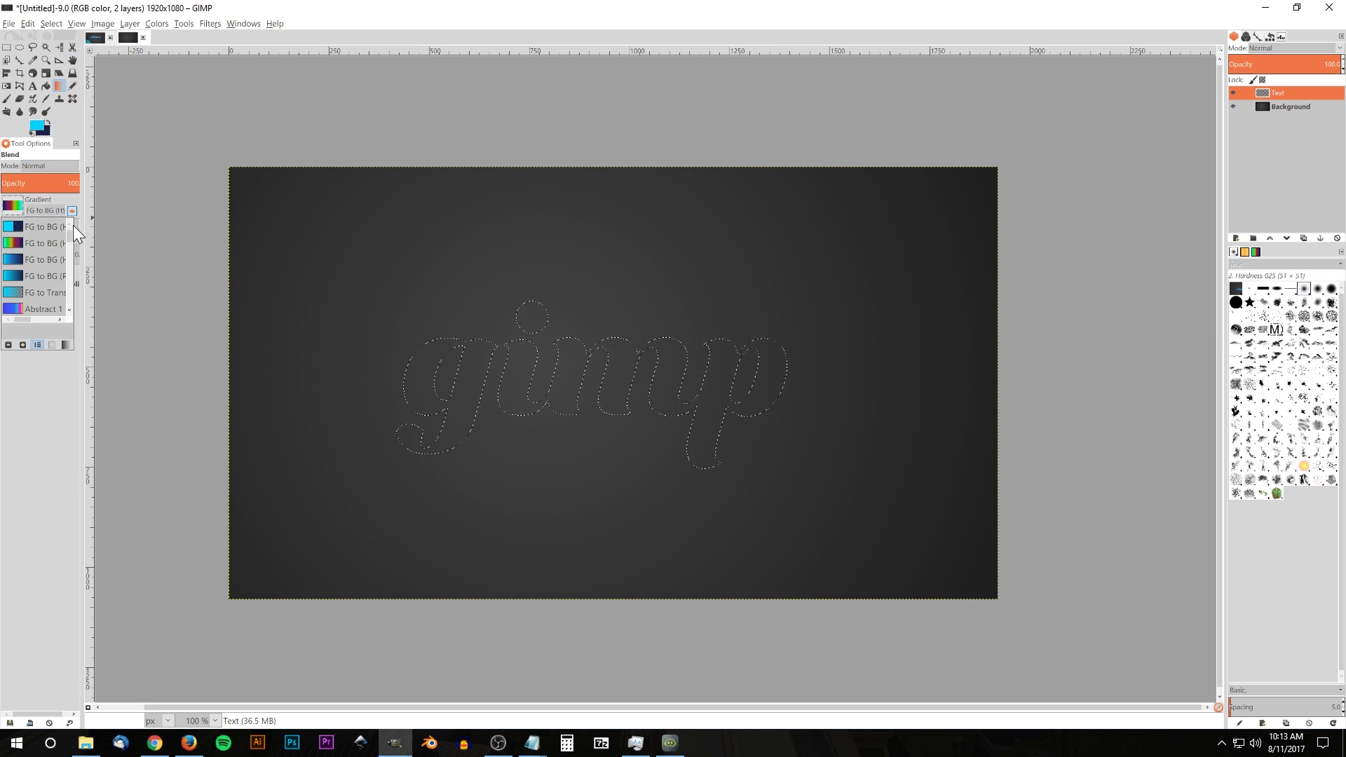
left_click(31, 260)
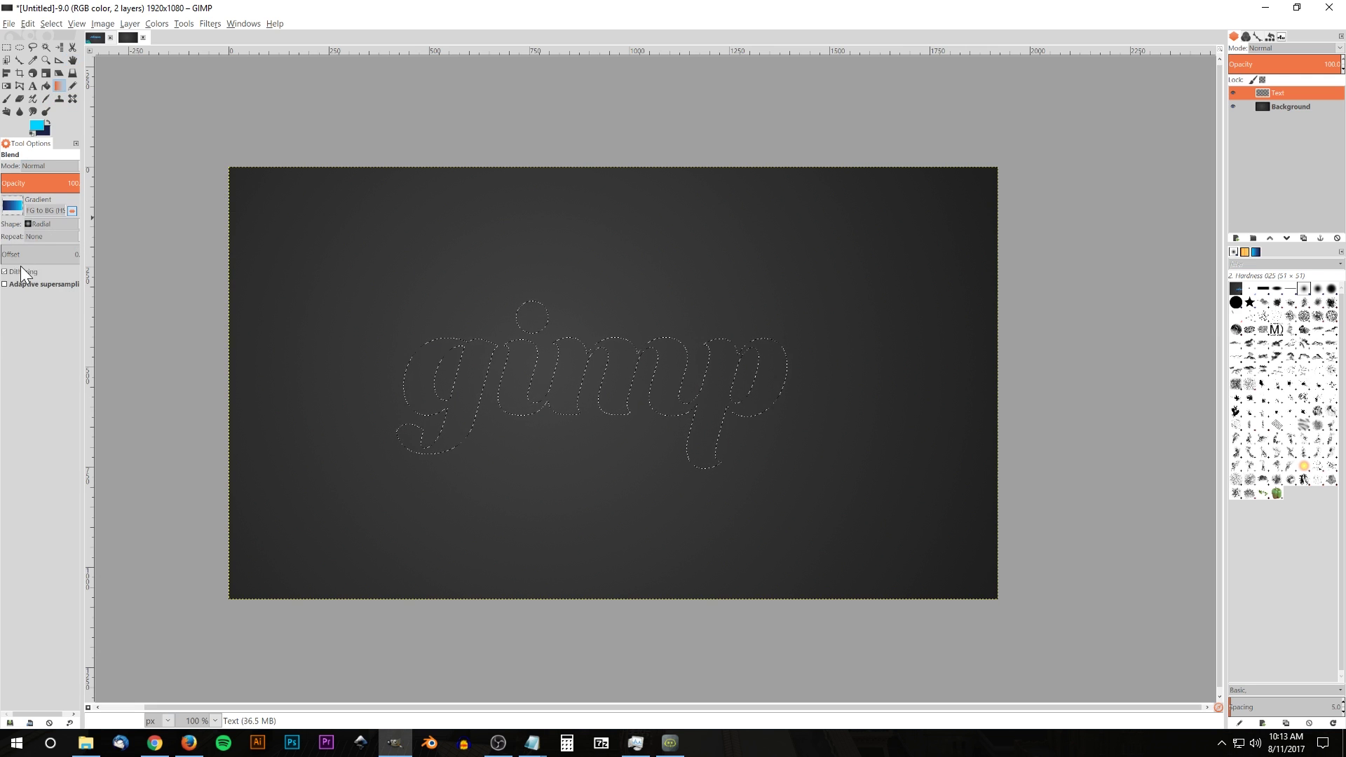
left_click(38, 224)
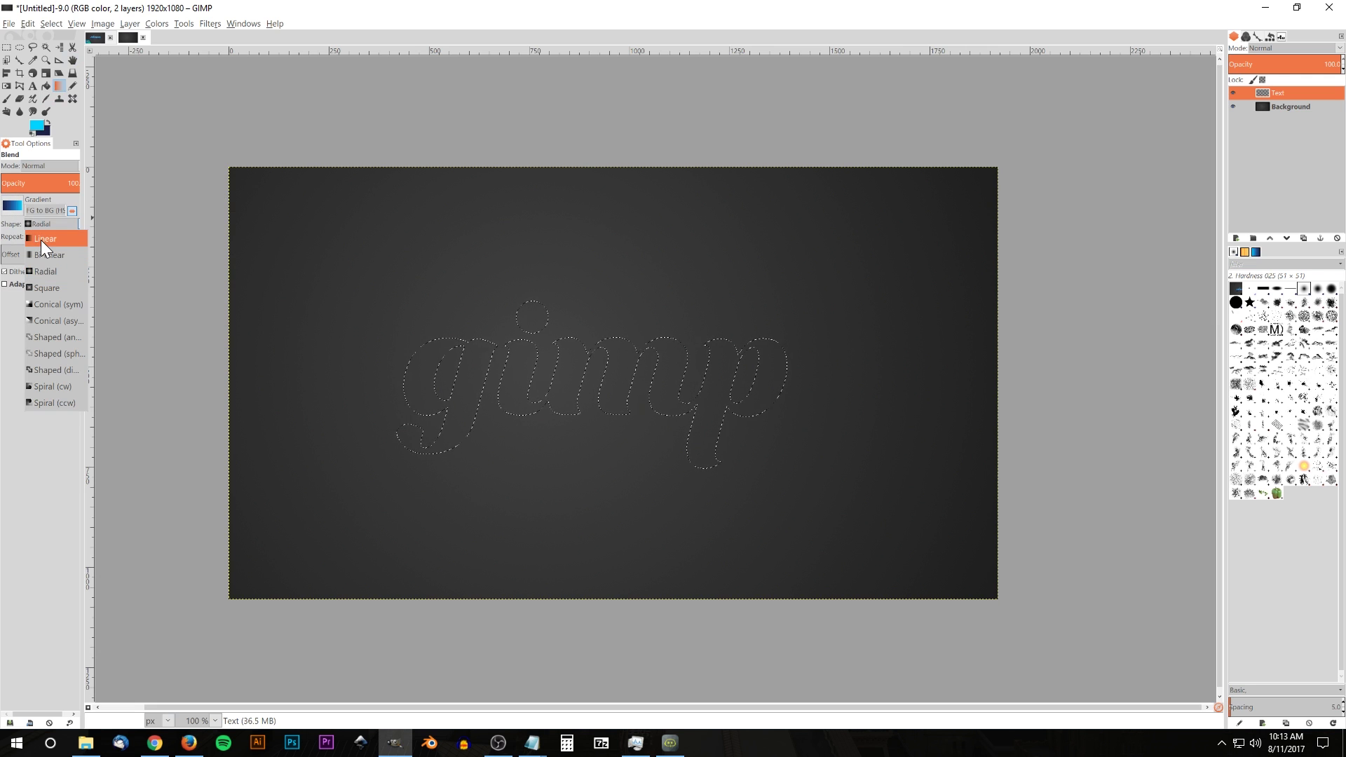
left_click(41, 240)
left_click_drag(580, 277, 580, 465)
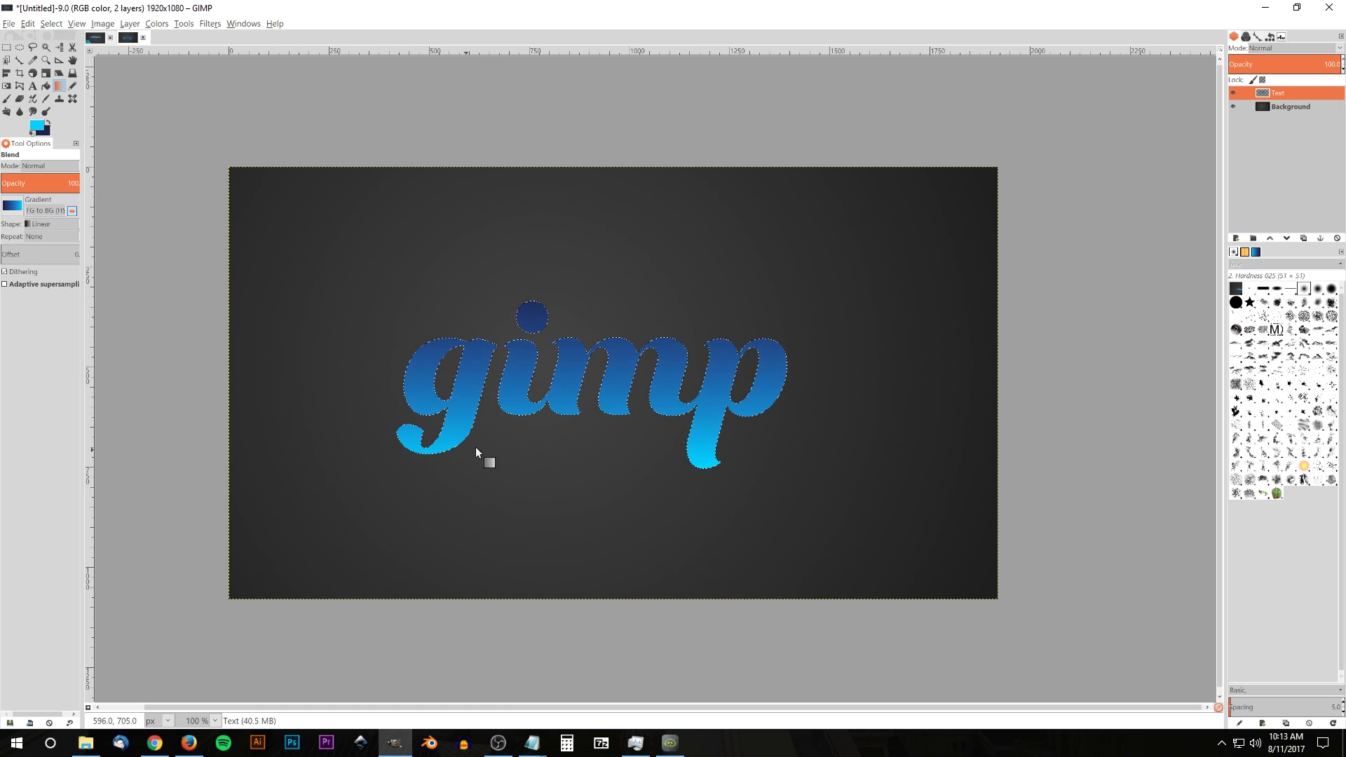
left_click(27, 23)
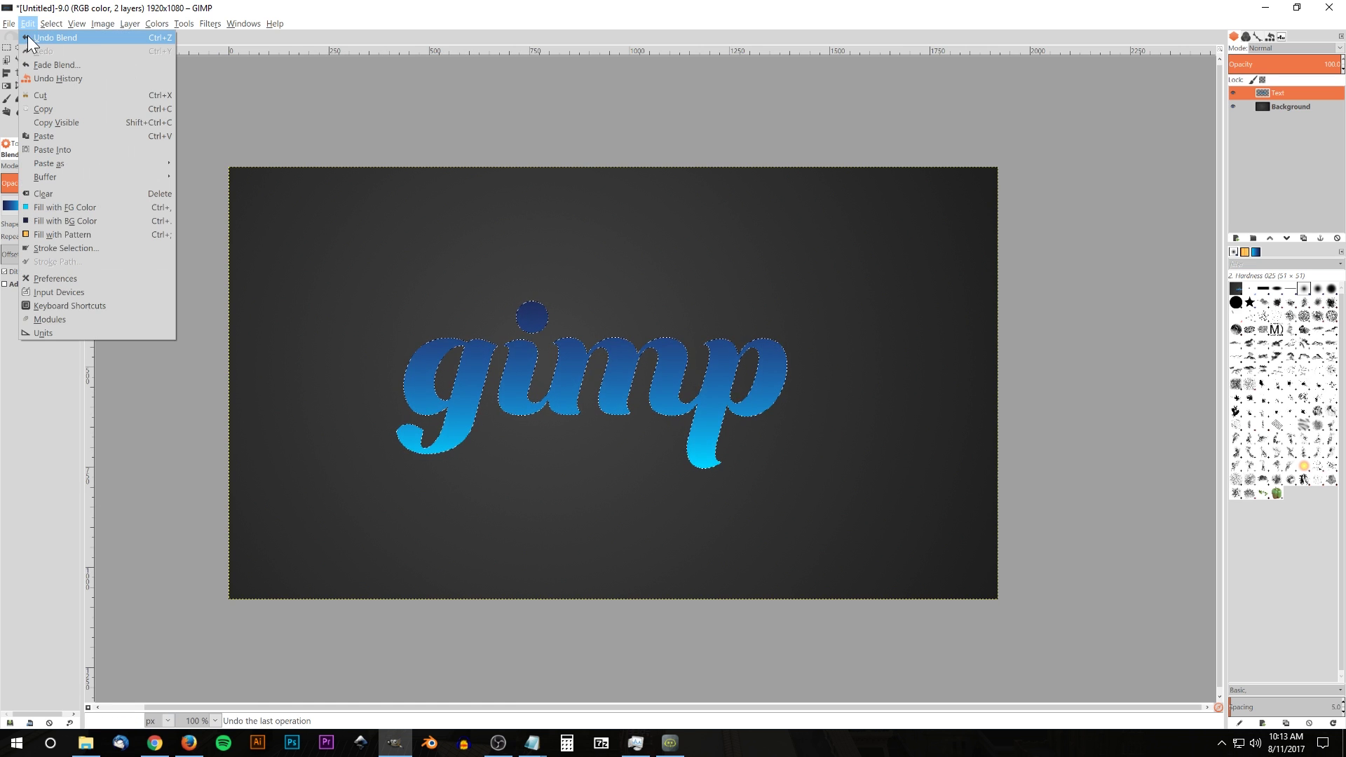
left_click(280, 98)
key("Delete")
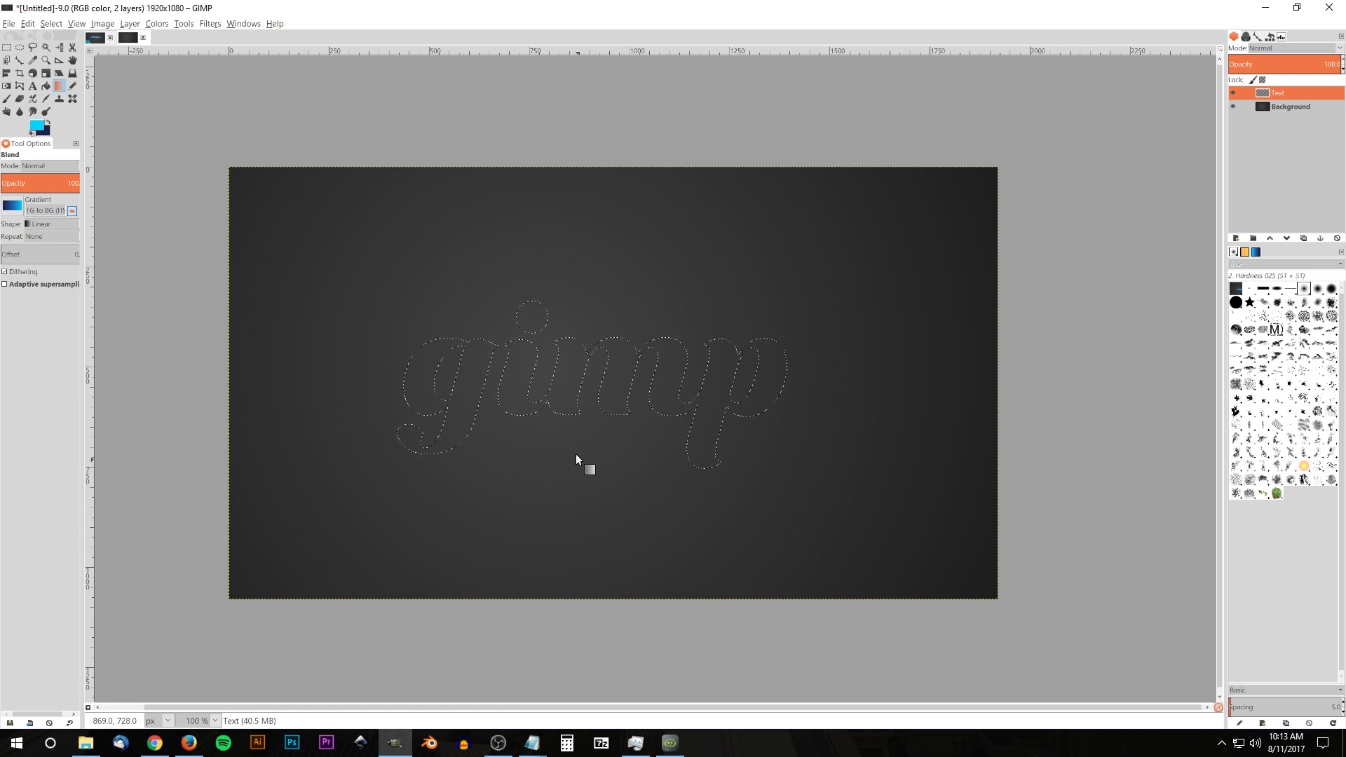
left_click_drag(576, 463, 580, 317)
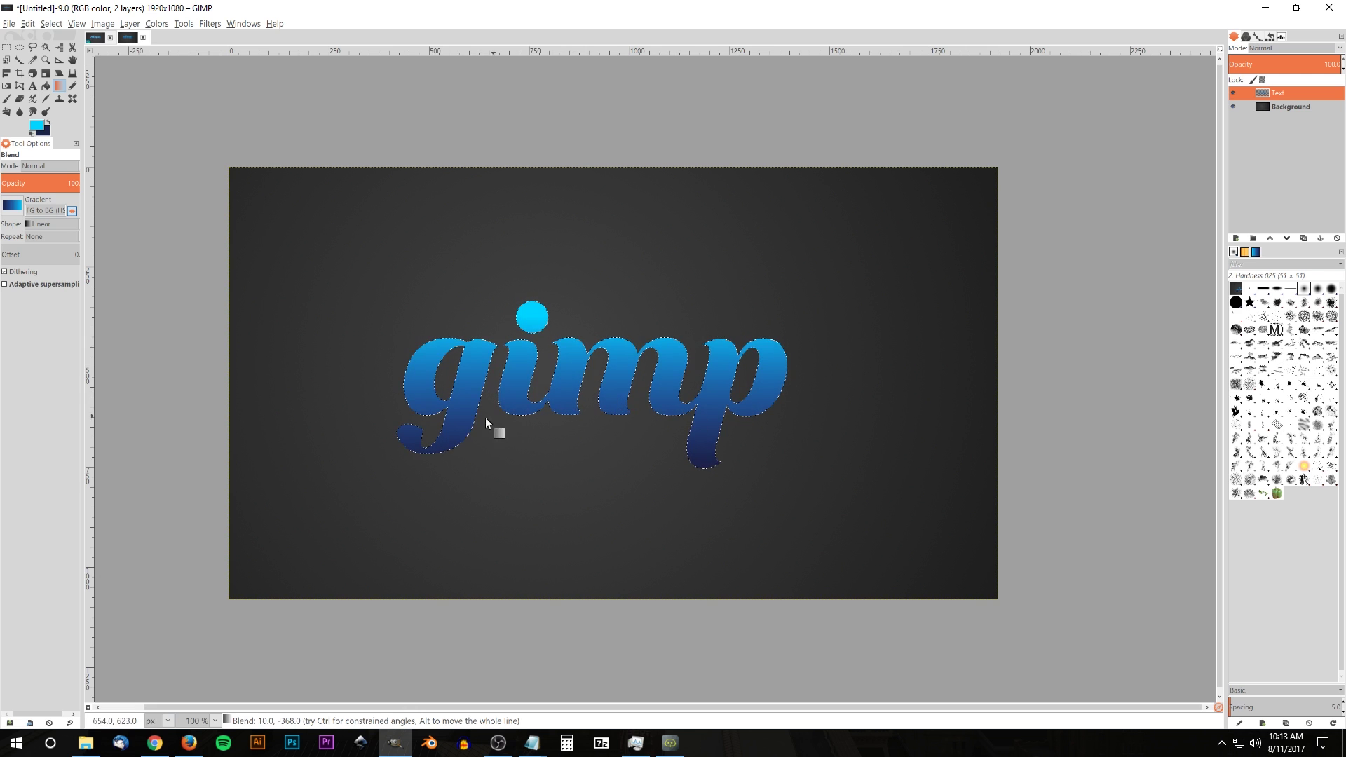
key("ctrl+z")
Step: Fill the text selection with the linear gradient, drawn about 212 px upward from the letters' baseline, and compare it with the example image
left_click_drag(575, 415, 577, 331)
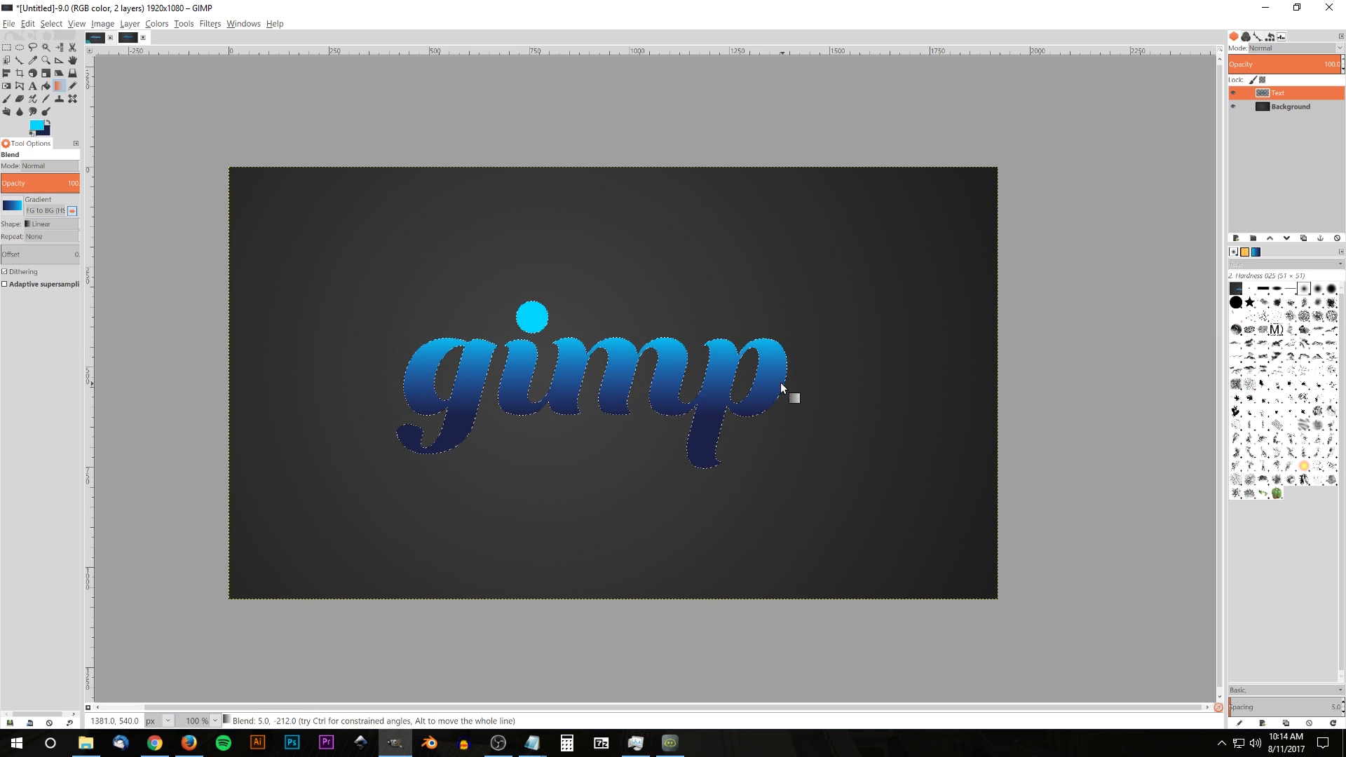
left_click(91, 39)
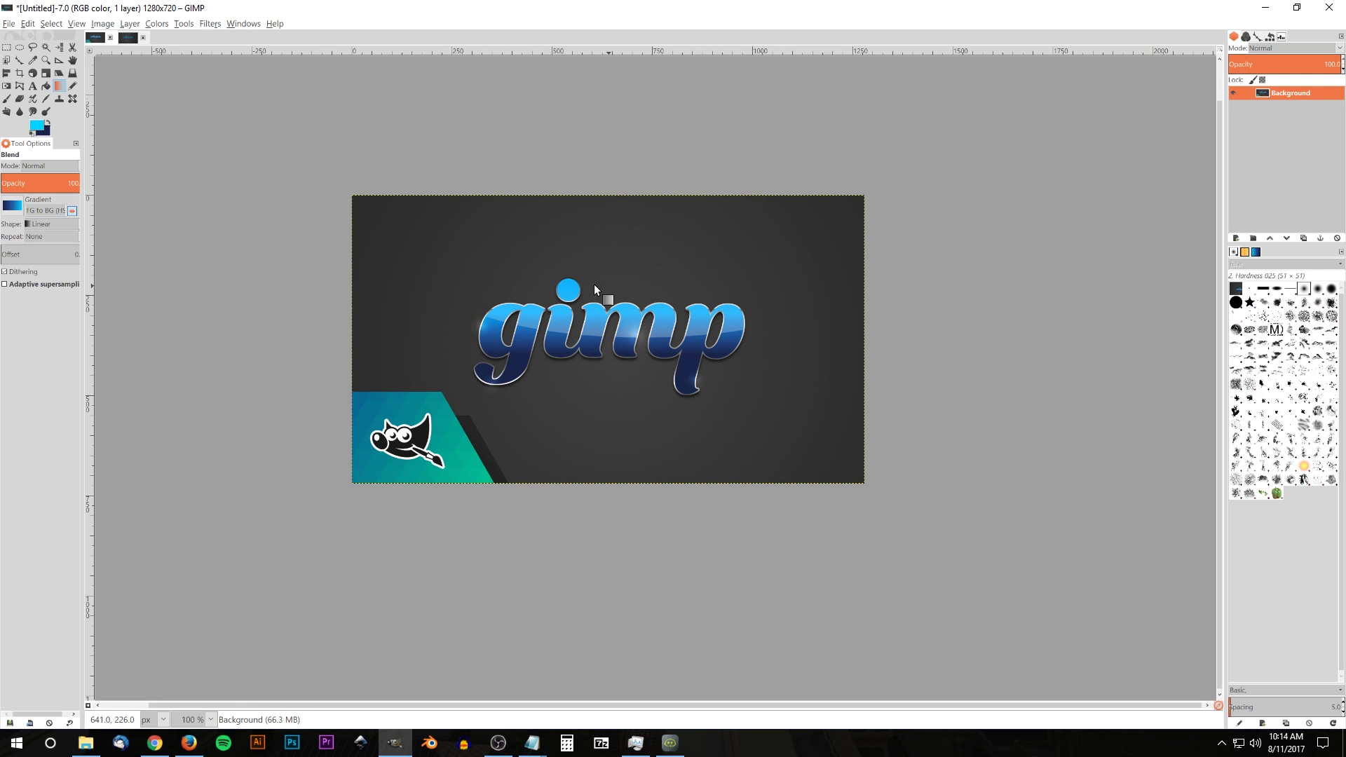
left_click(128, 38)
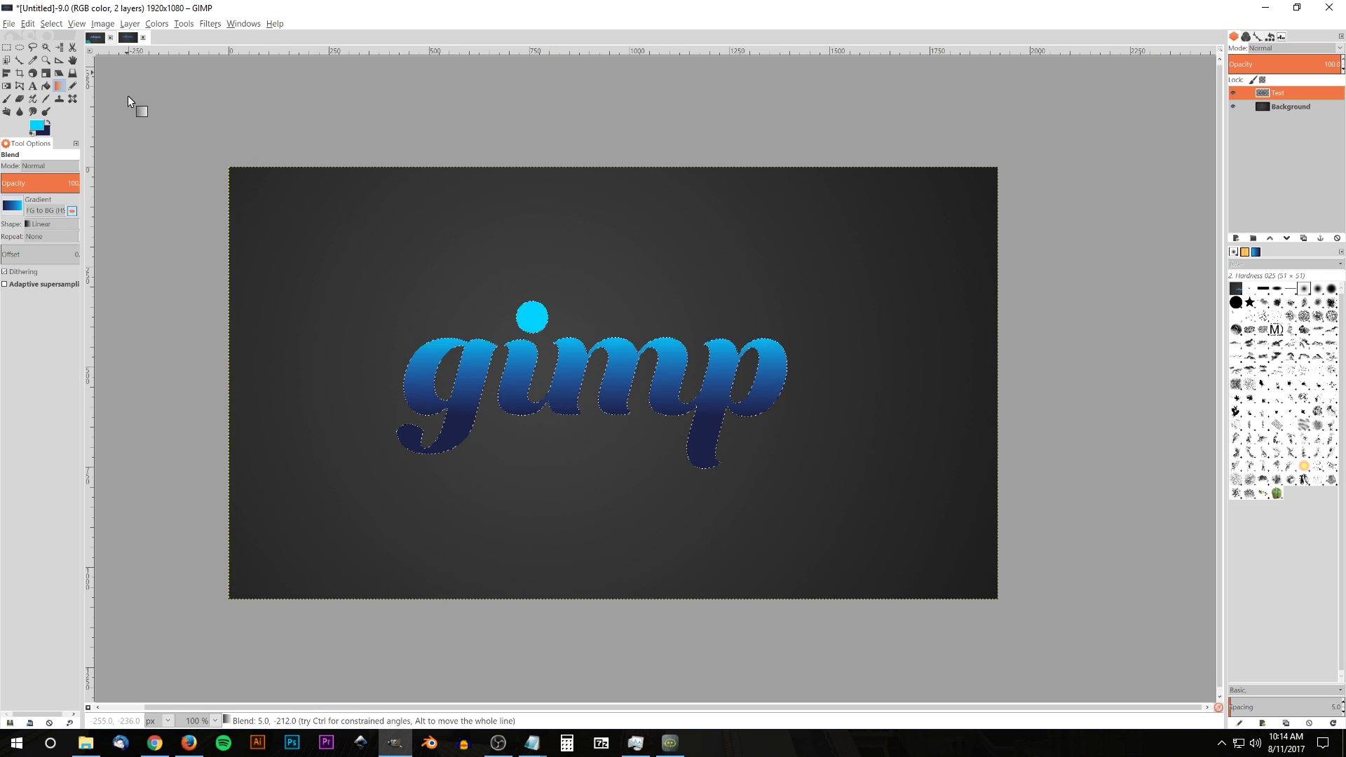
Step: Grow the selection slightly beyond the "gimp" letters and inspect its new outline
left_click(46, 26)
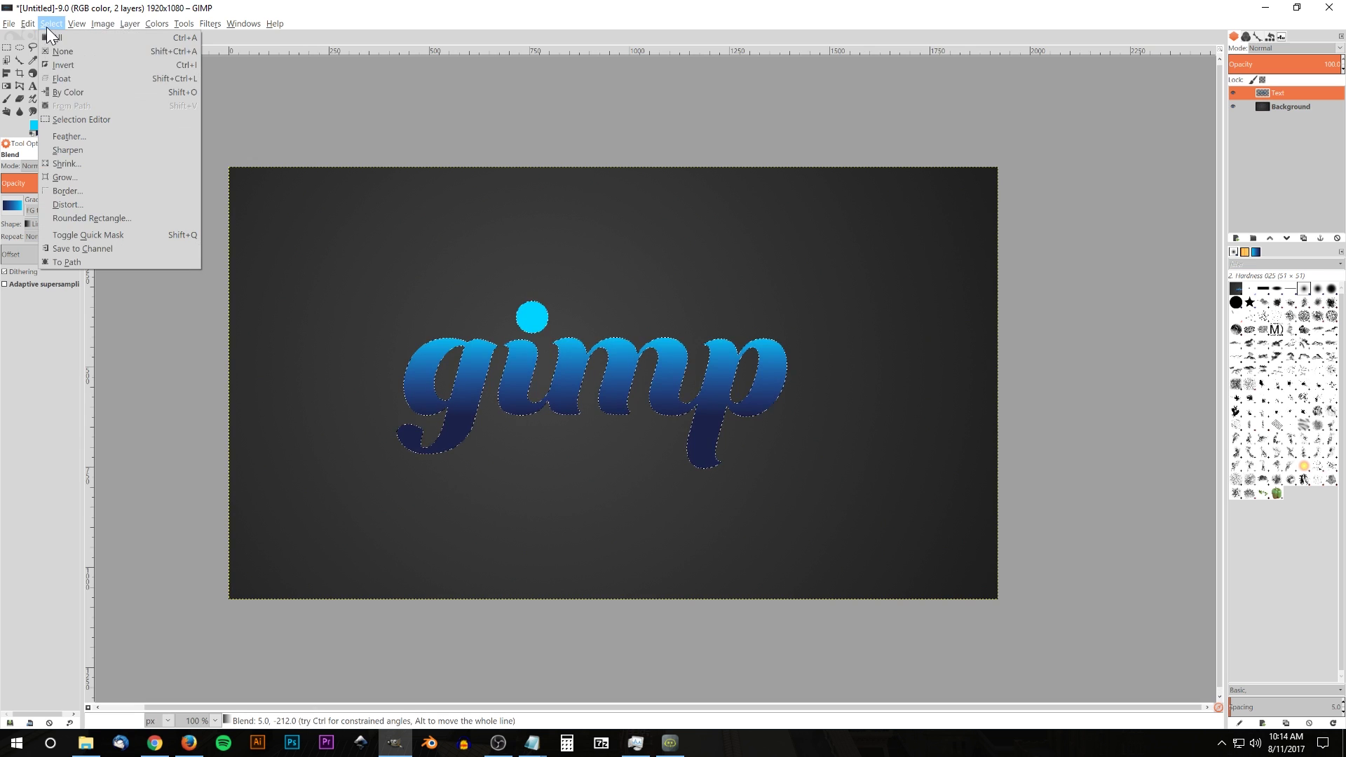
left_click(67, 178)
left_click_drag(68, 156, 211, 145)
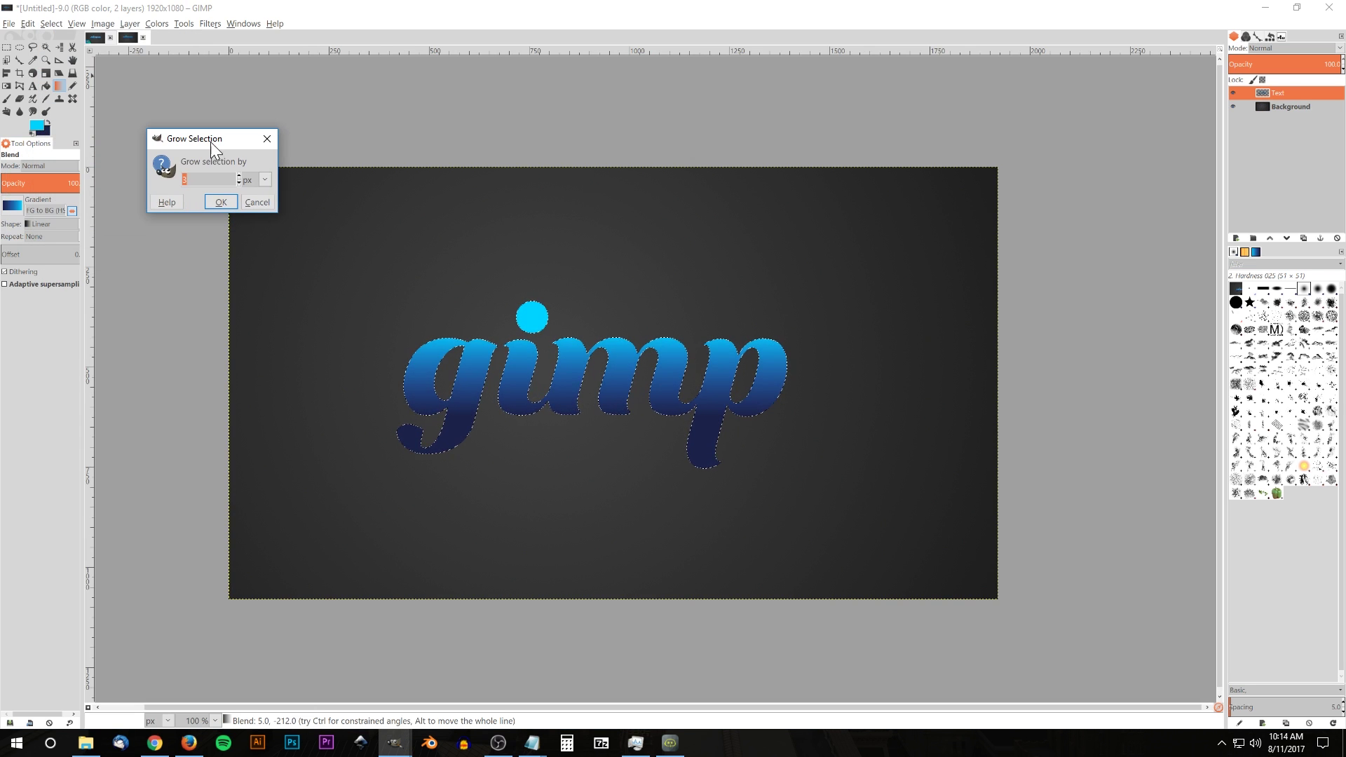
left_click(218, 201)
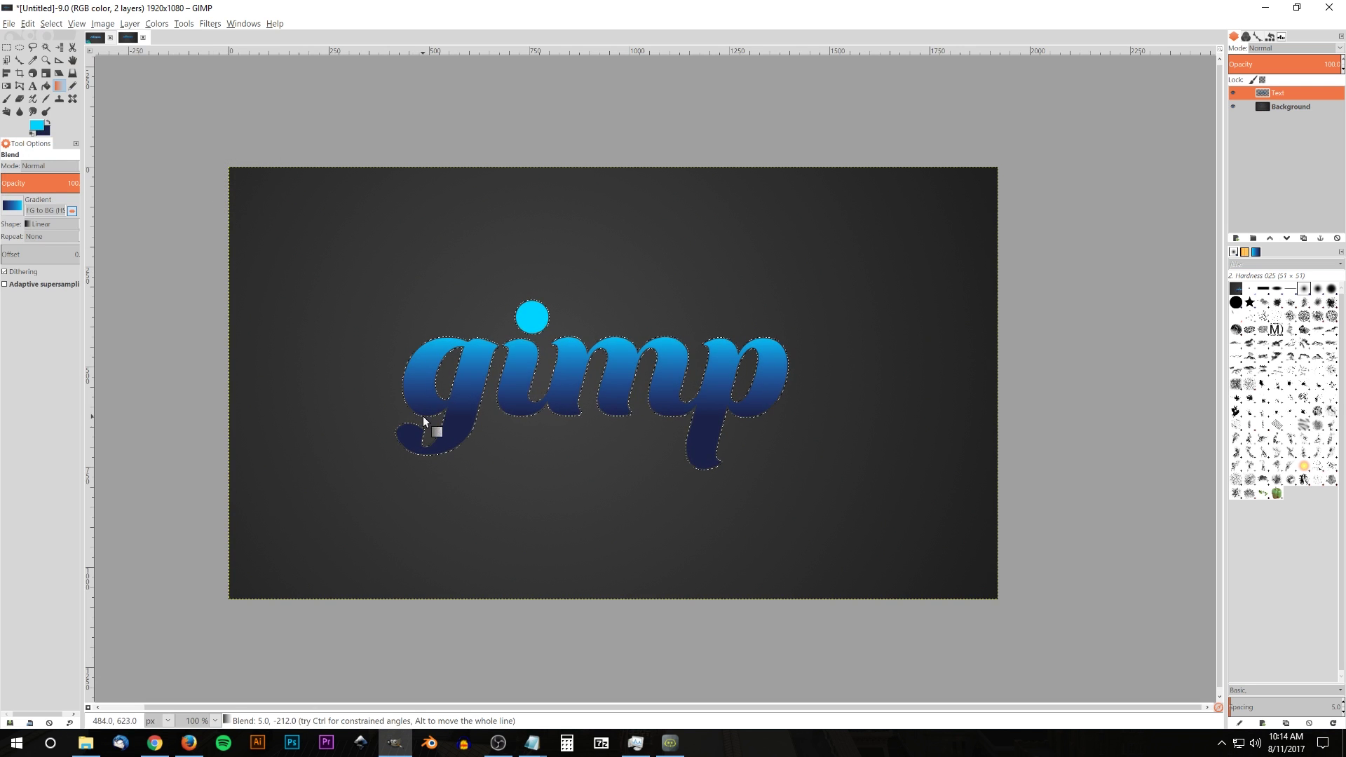
scroll(430, 430, "up", 3, "ctrl")
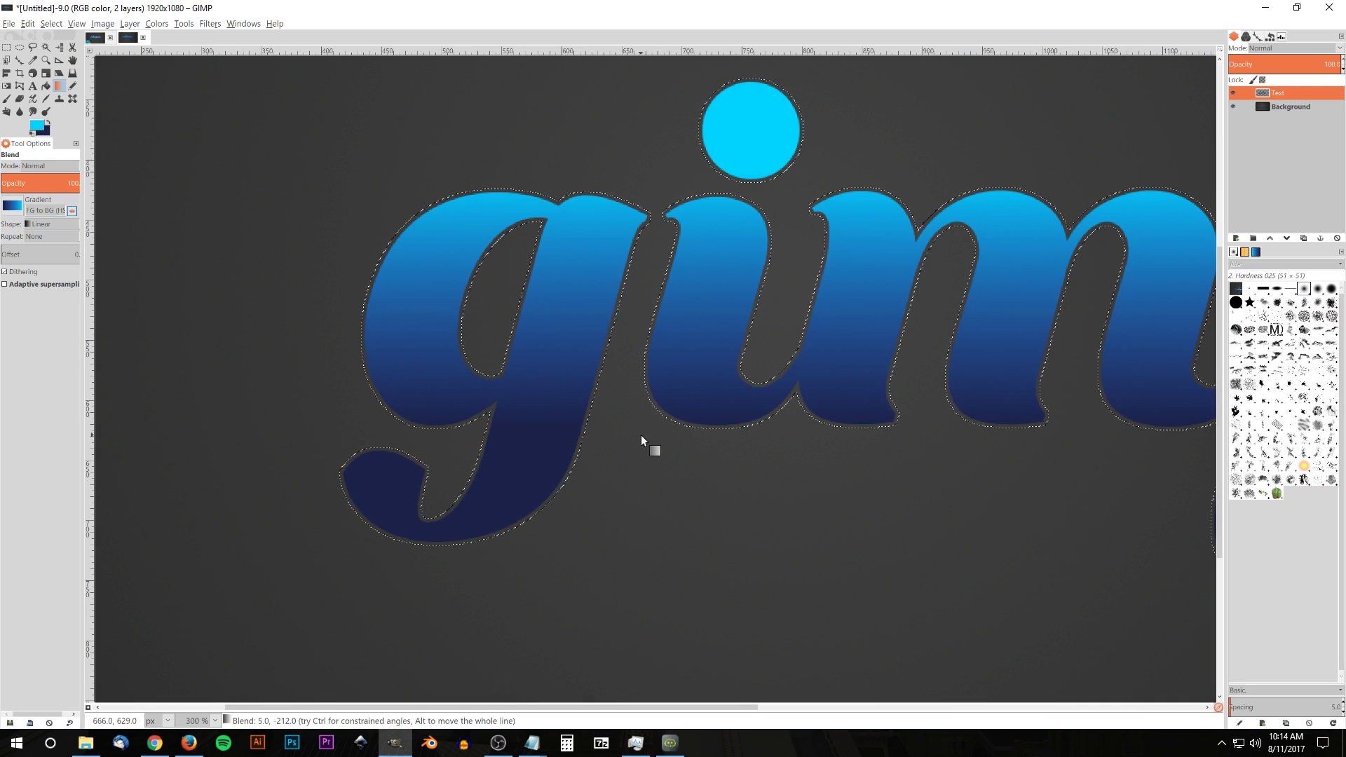
scroll(645, 433, "down", 3, "ctrl")
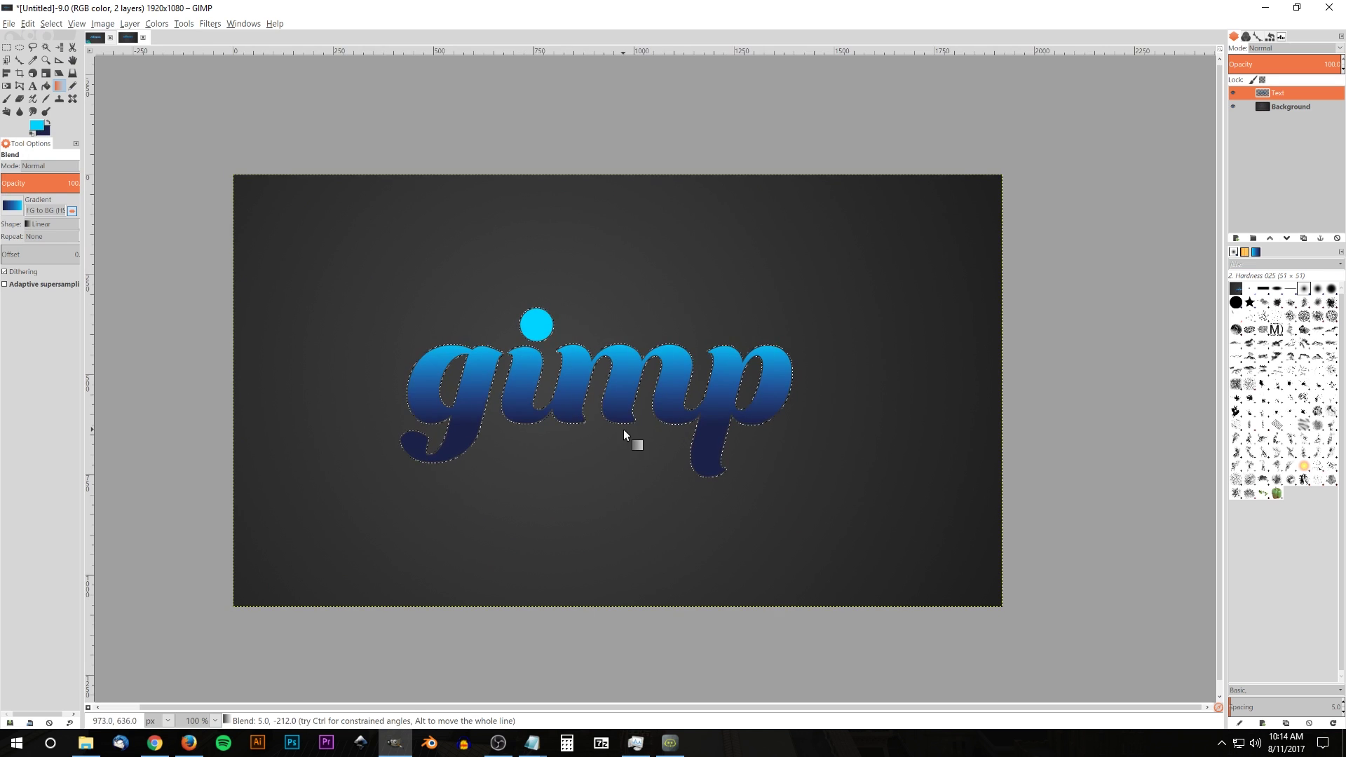
Step: Choose the Crown molding gradient for the Blend tool
left_click(11, 209)
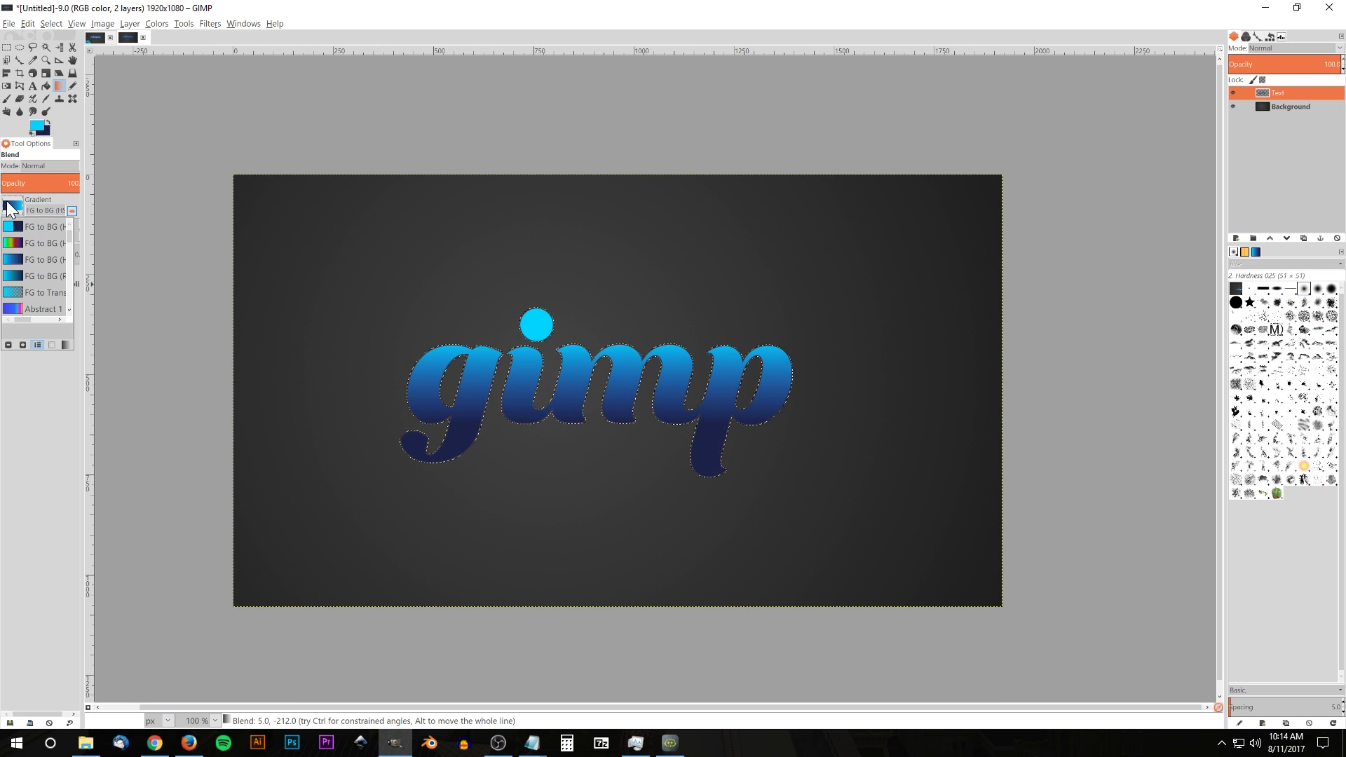
left_click_drag(70, 234, 69, 251)
left_click(26, 276)
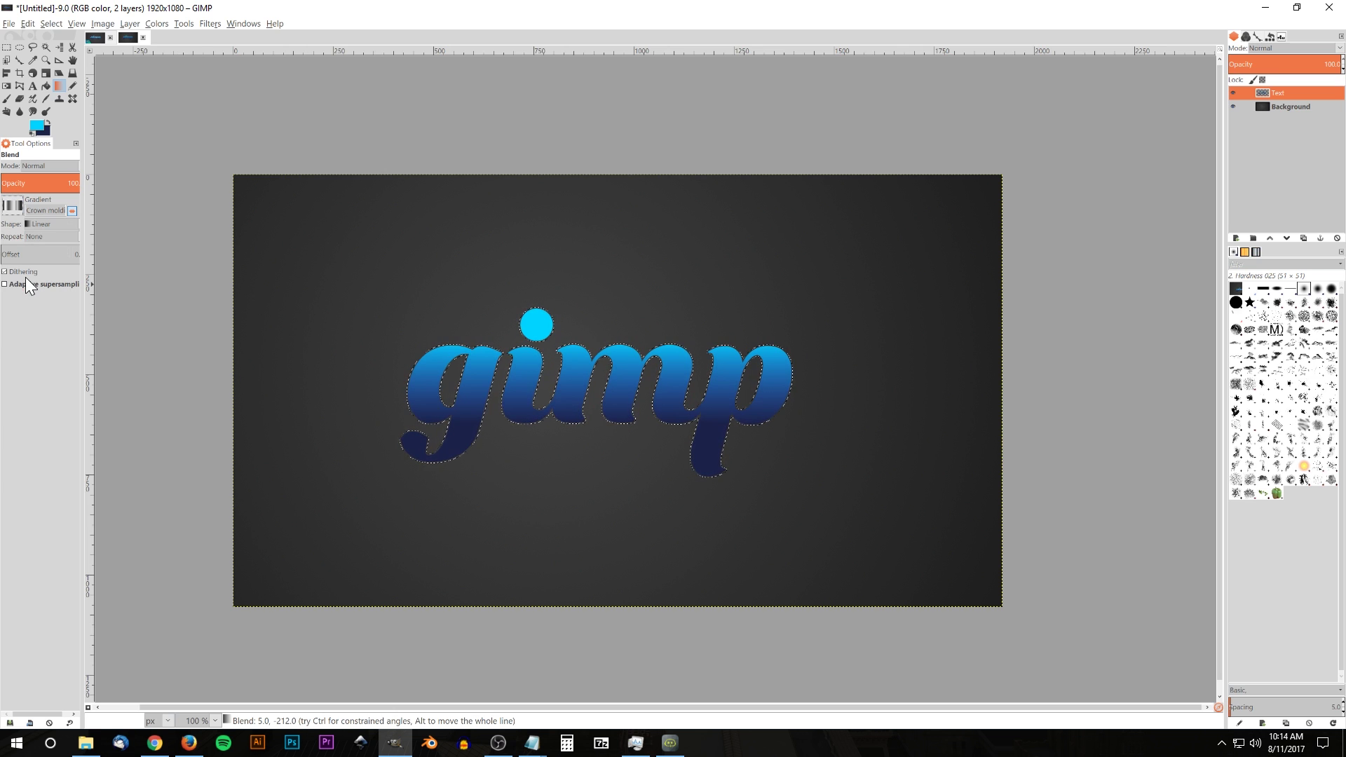
Step: Create a transparent 1920 × 1080 px layer named "Chrome" and place it directly below the Text layer
left_click(1235, 239)
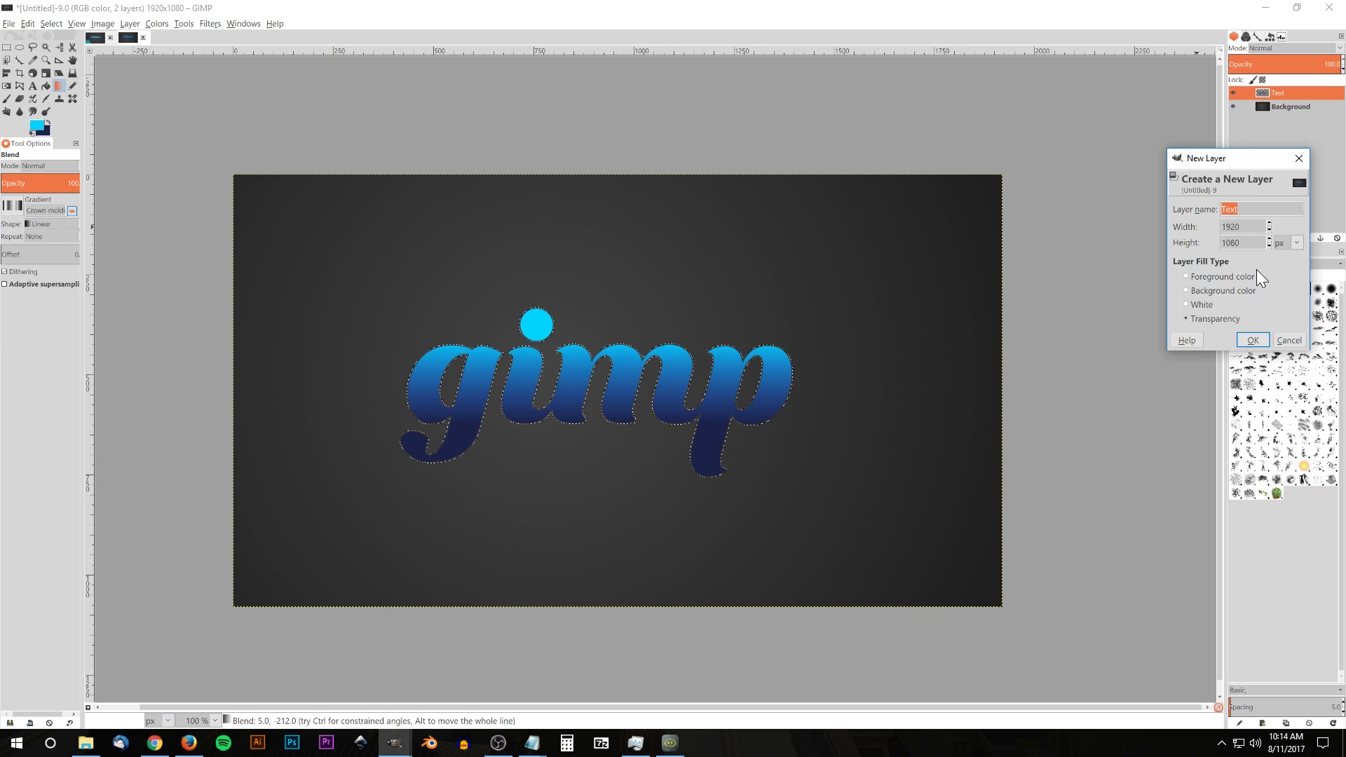
type("Chrome")
left_click(1253, 340)
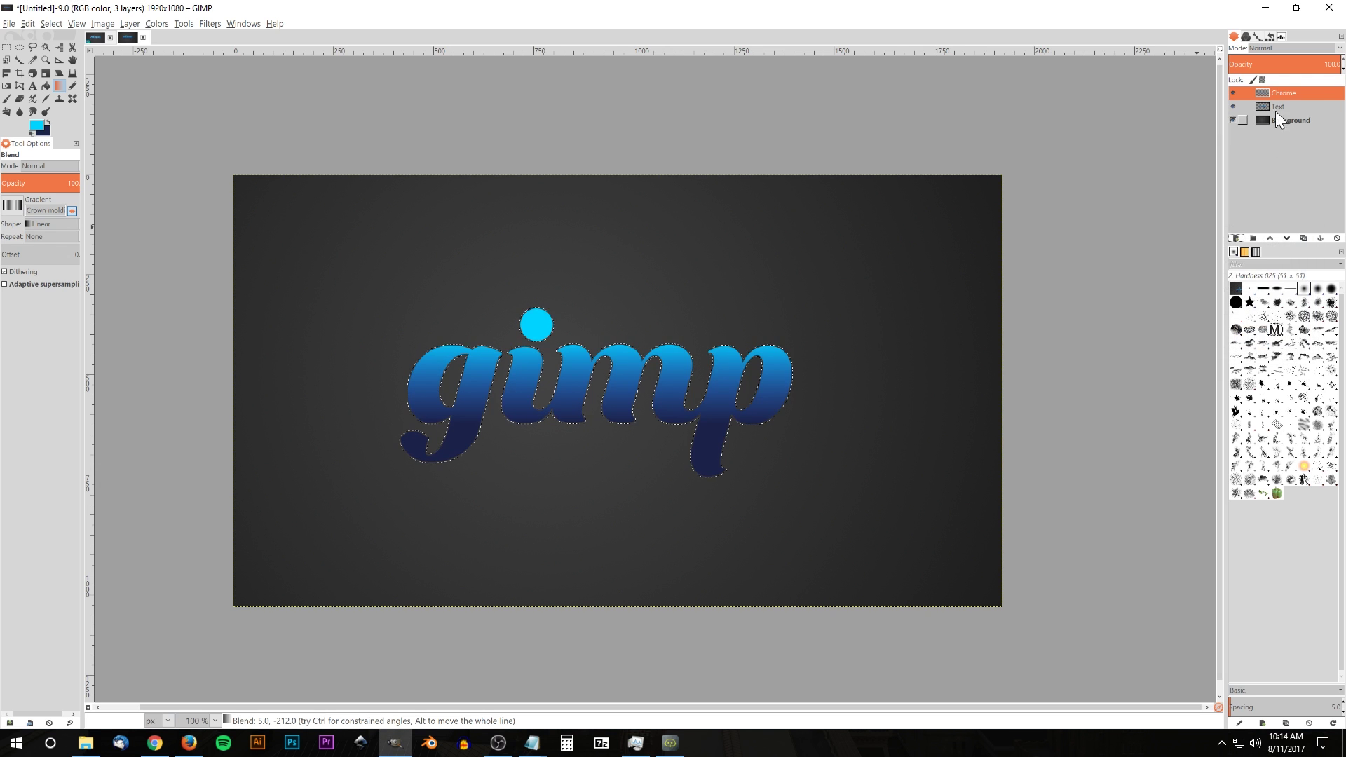
left_click_drag(1284, 90, 1277, 99)
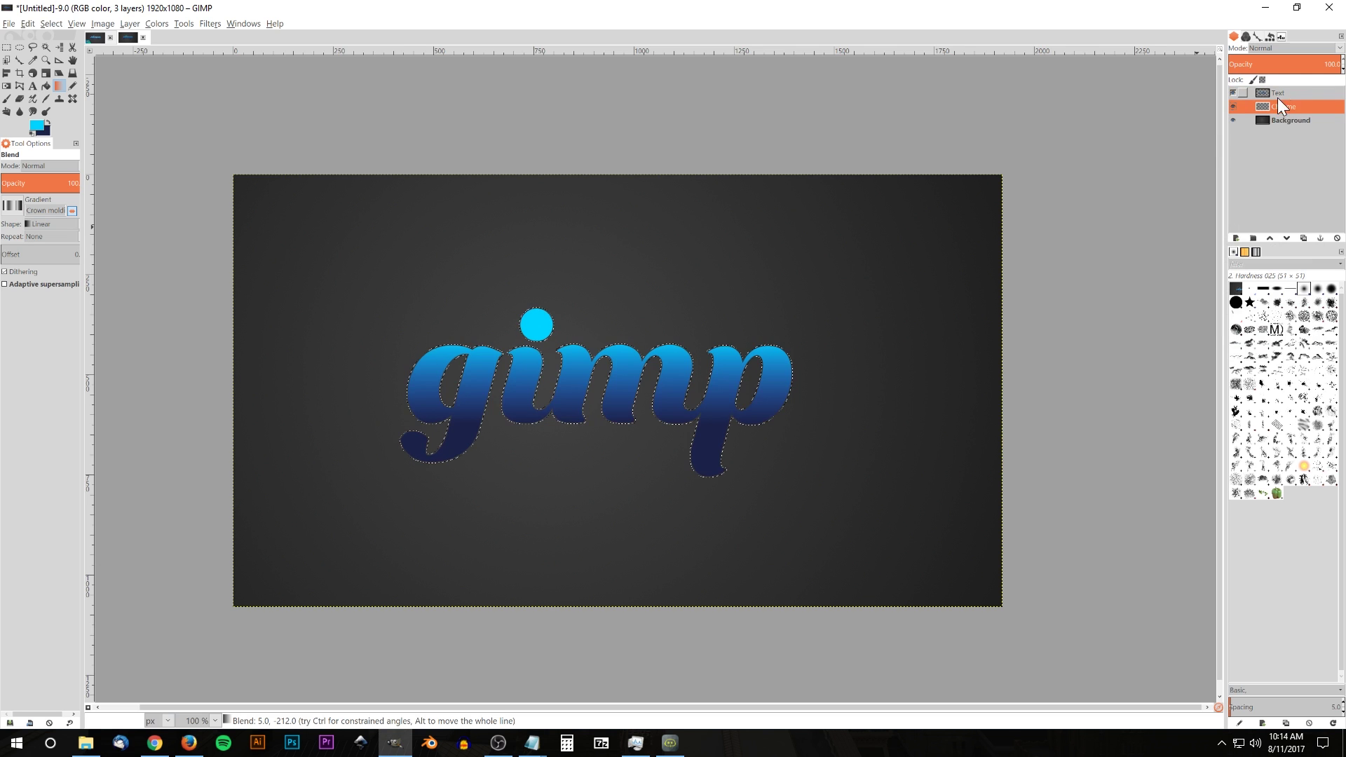
Step: Fill the grown selection on the Chrome layer with the gradient, drawn about 513 px downward across the text, and inspect the edges
left_click_drag(574, 287, 590, 490)
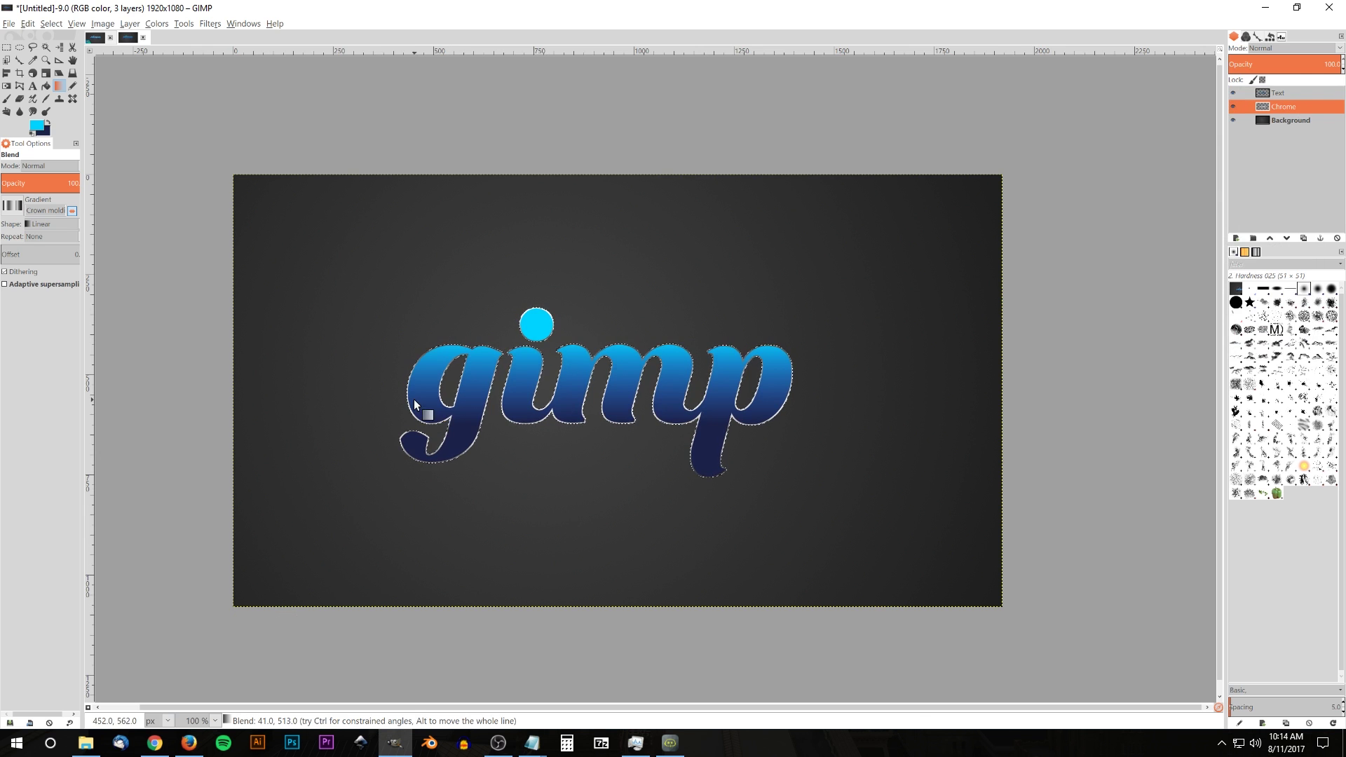
key("4")
key("minus")
key("minus")
key("minus")
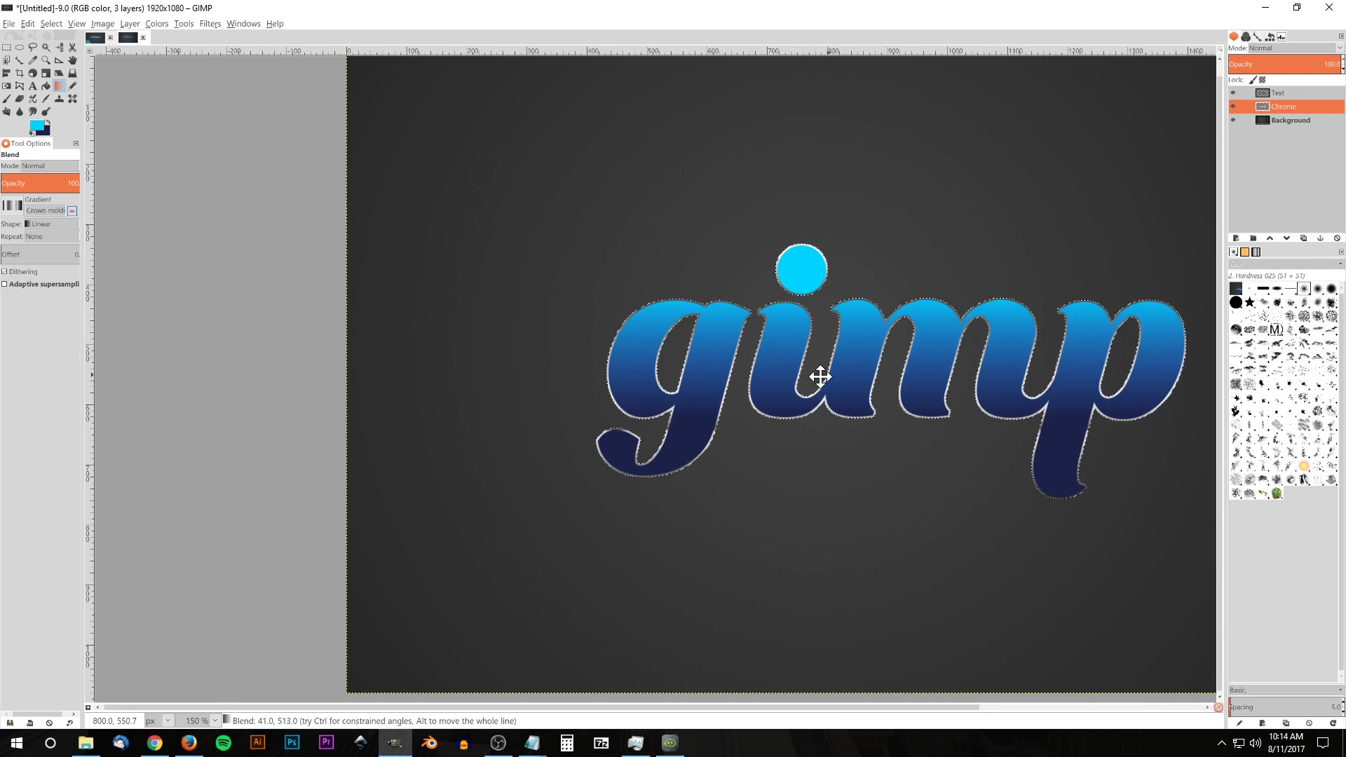
key("minus")
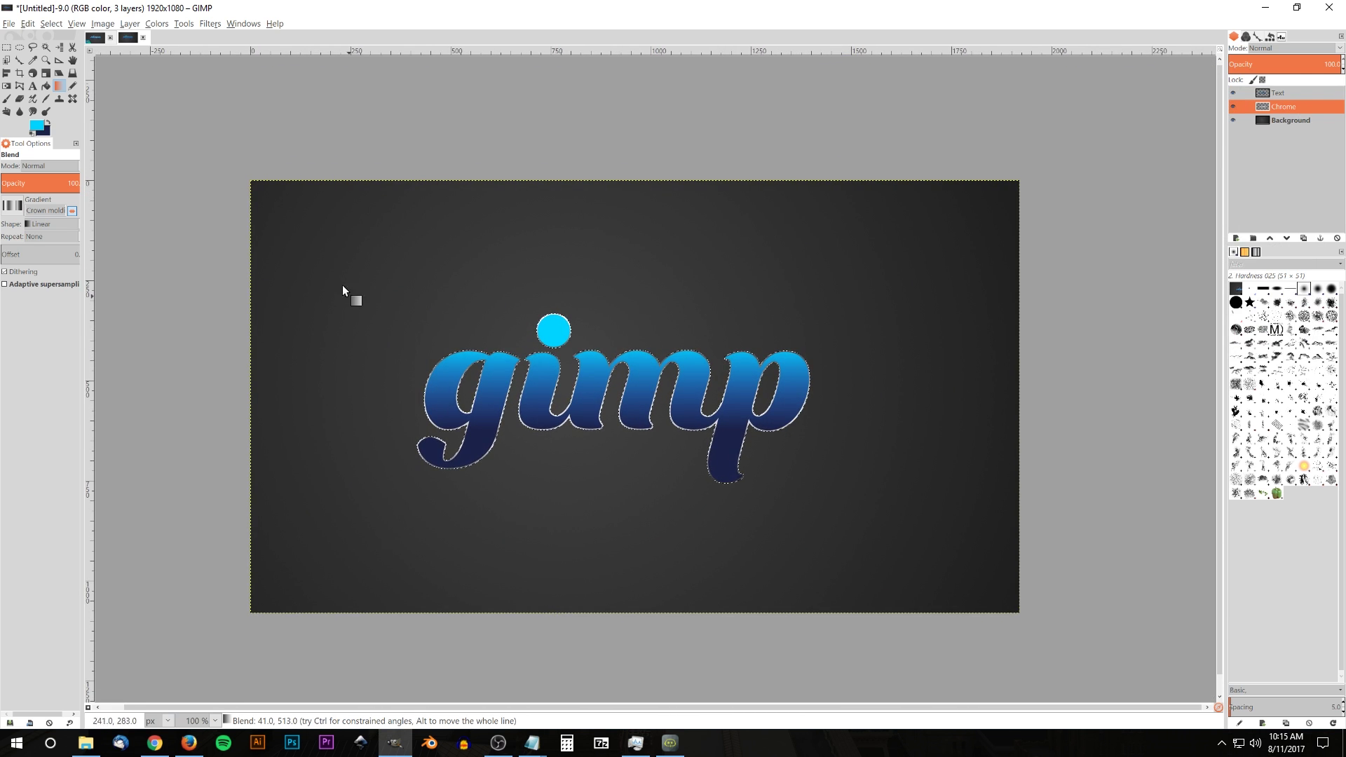
Step: Check the finished example image, and create a transparent 1920 × 1080 px layer named "Drop Shadow" above the Text layer
left_click(98, 39)
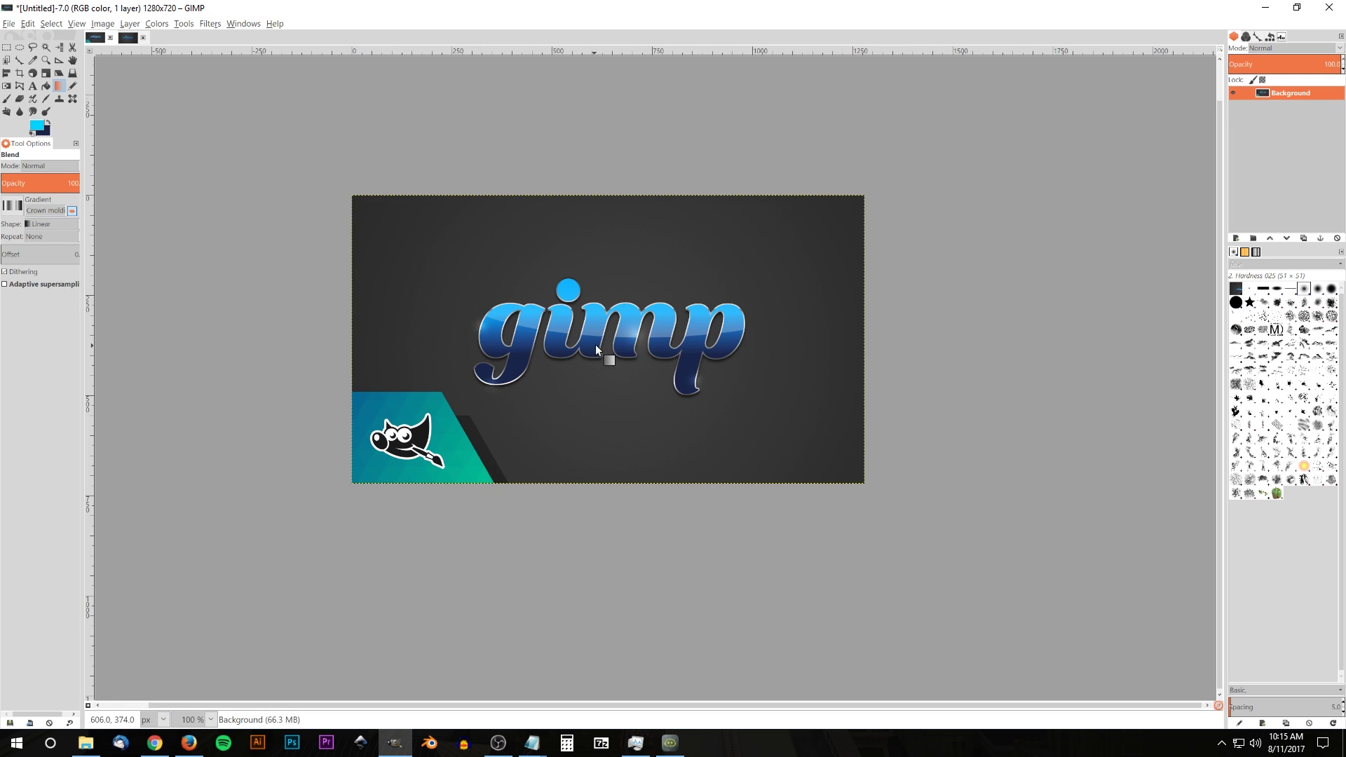
left_click(128, 38)
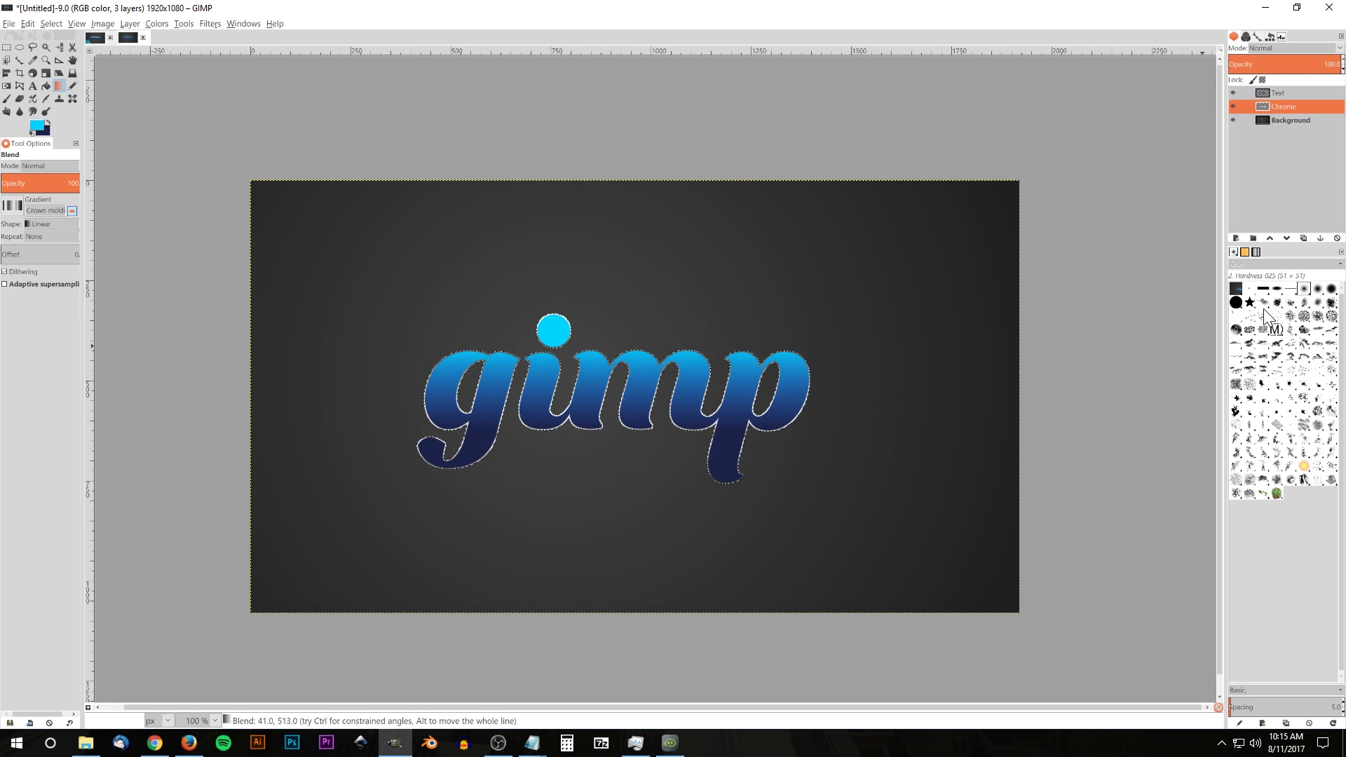
left_click(1274, 92)
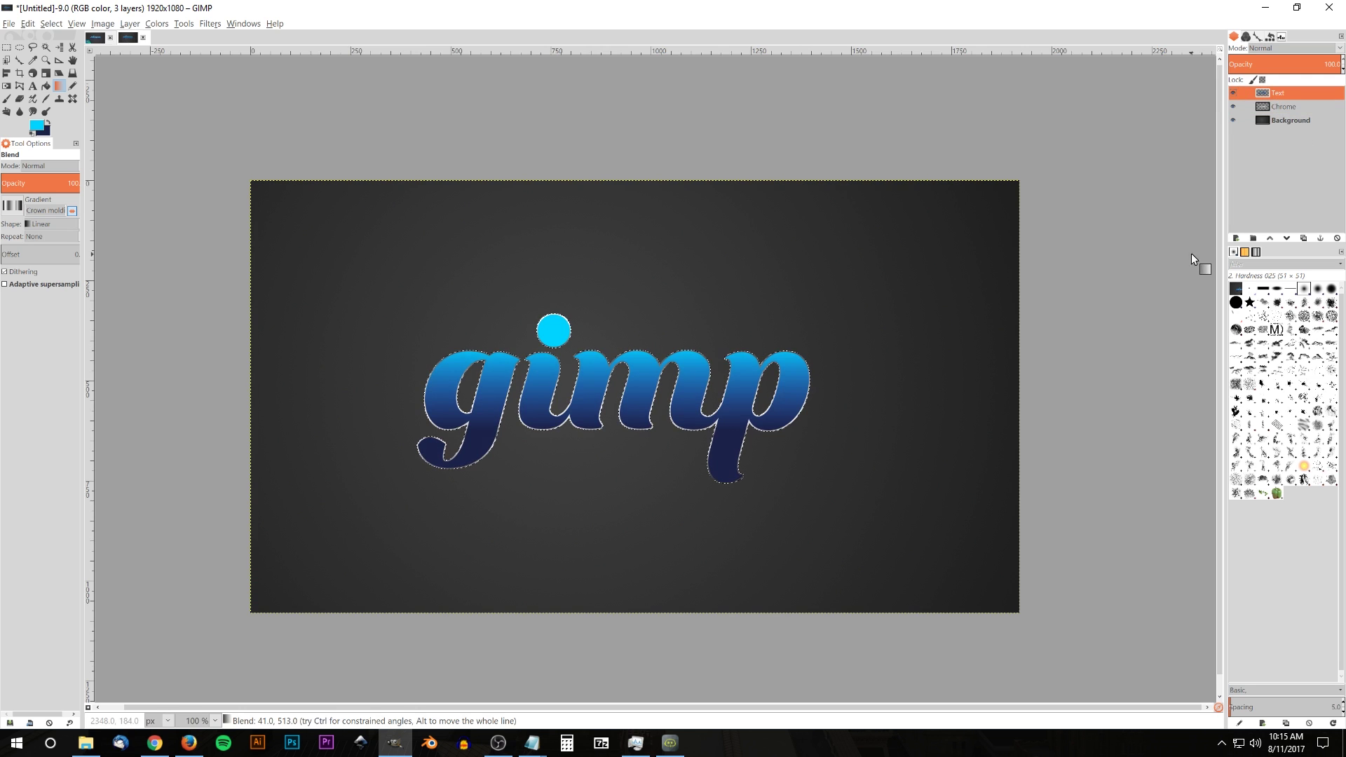
left_click(1238, 239)
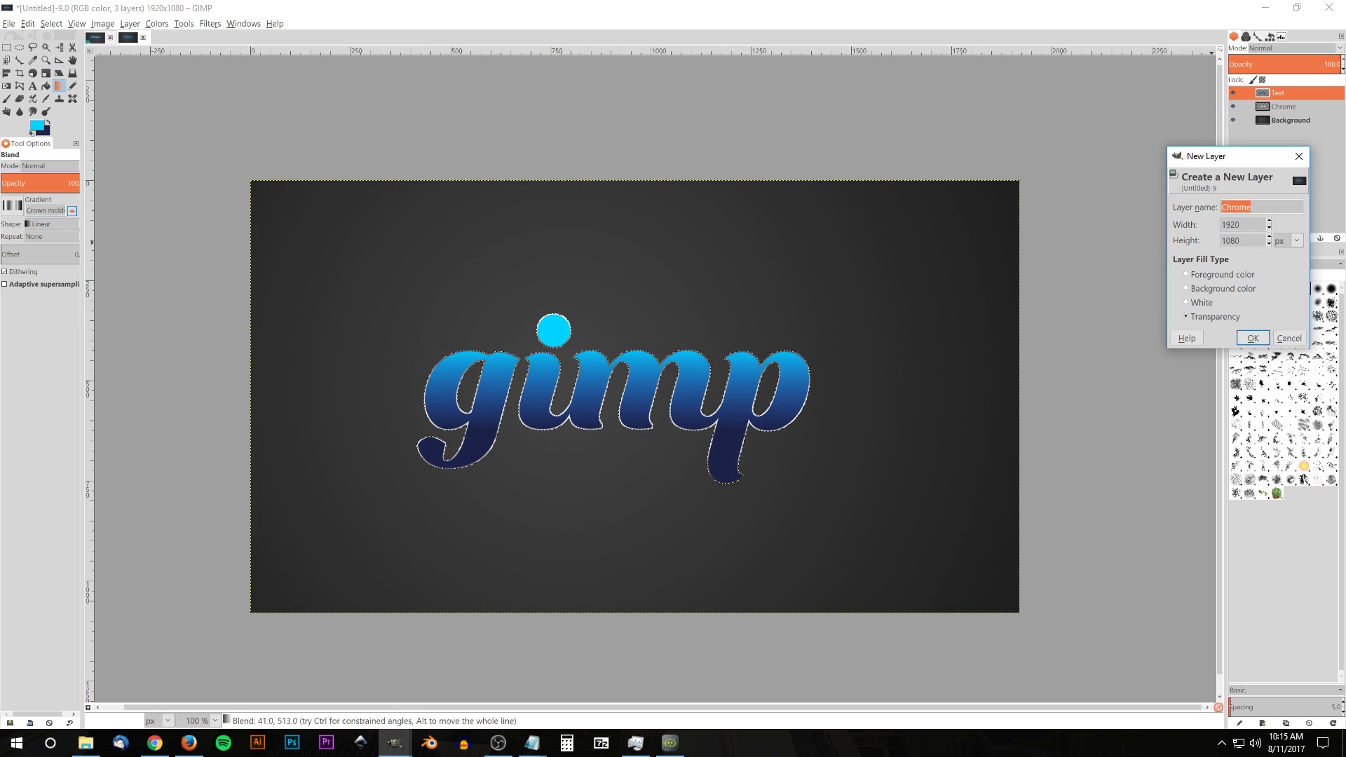
type("Drop Shadow")
left_click(1253, 338)
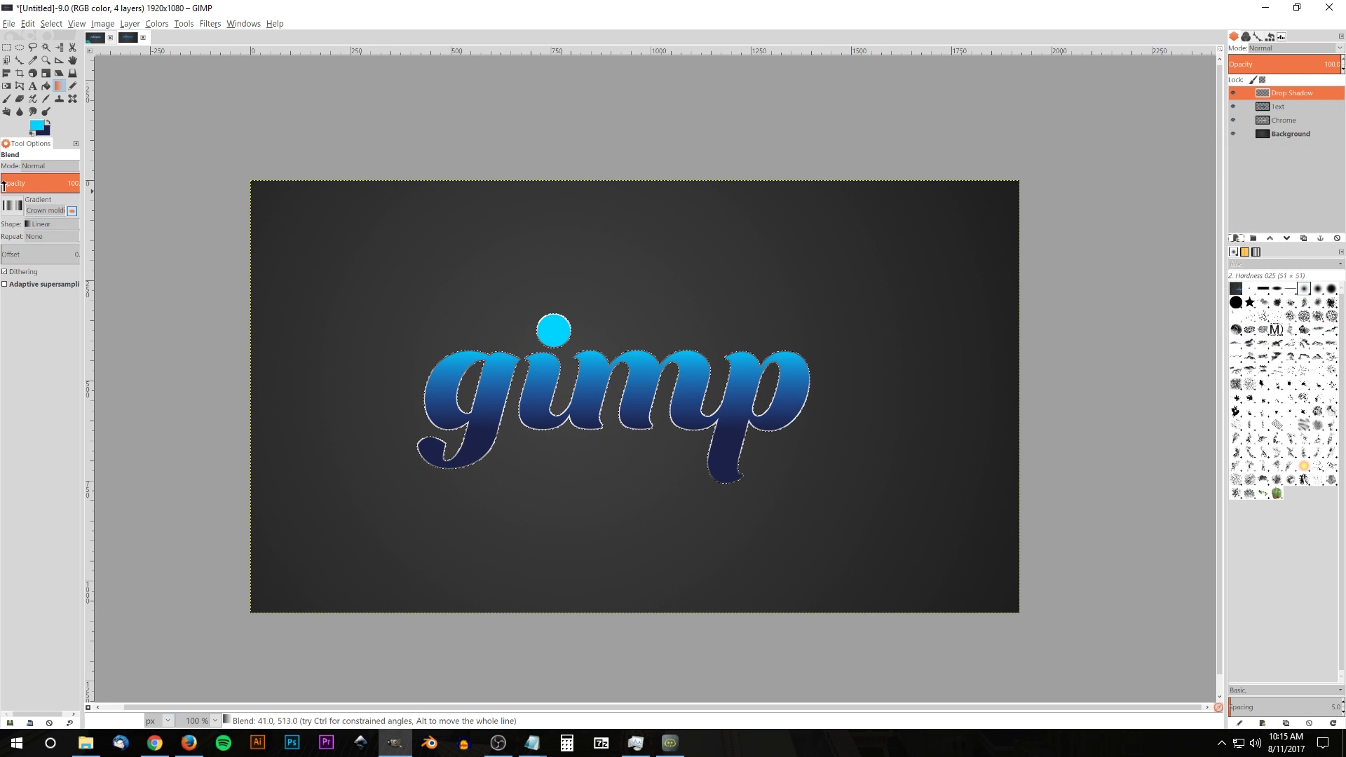
Step: Set the foreground color to black (000000) and fill the letter selection with it on the Drop Shadow layer
left_click(46, 126)
left_click_drag(175, 271, 142, 213)
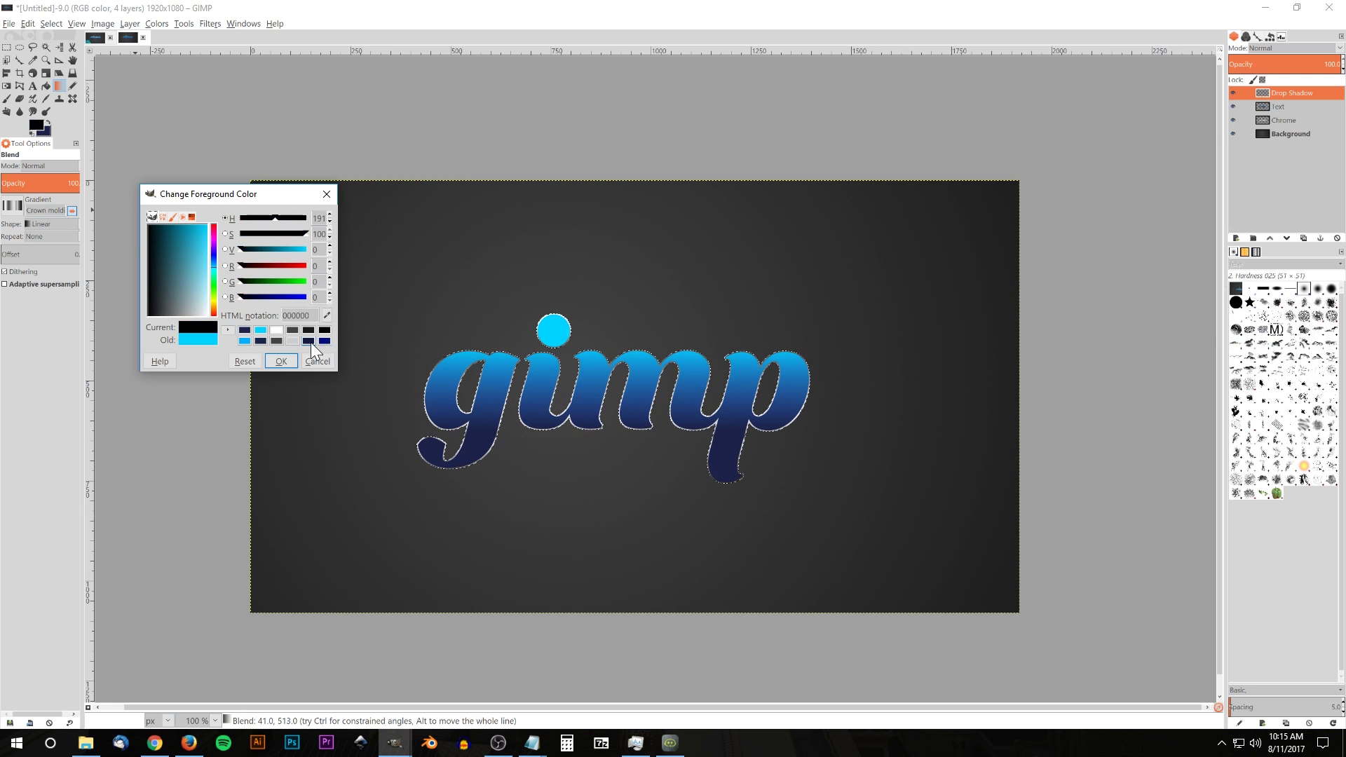
left_click(279, 358)
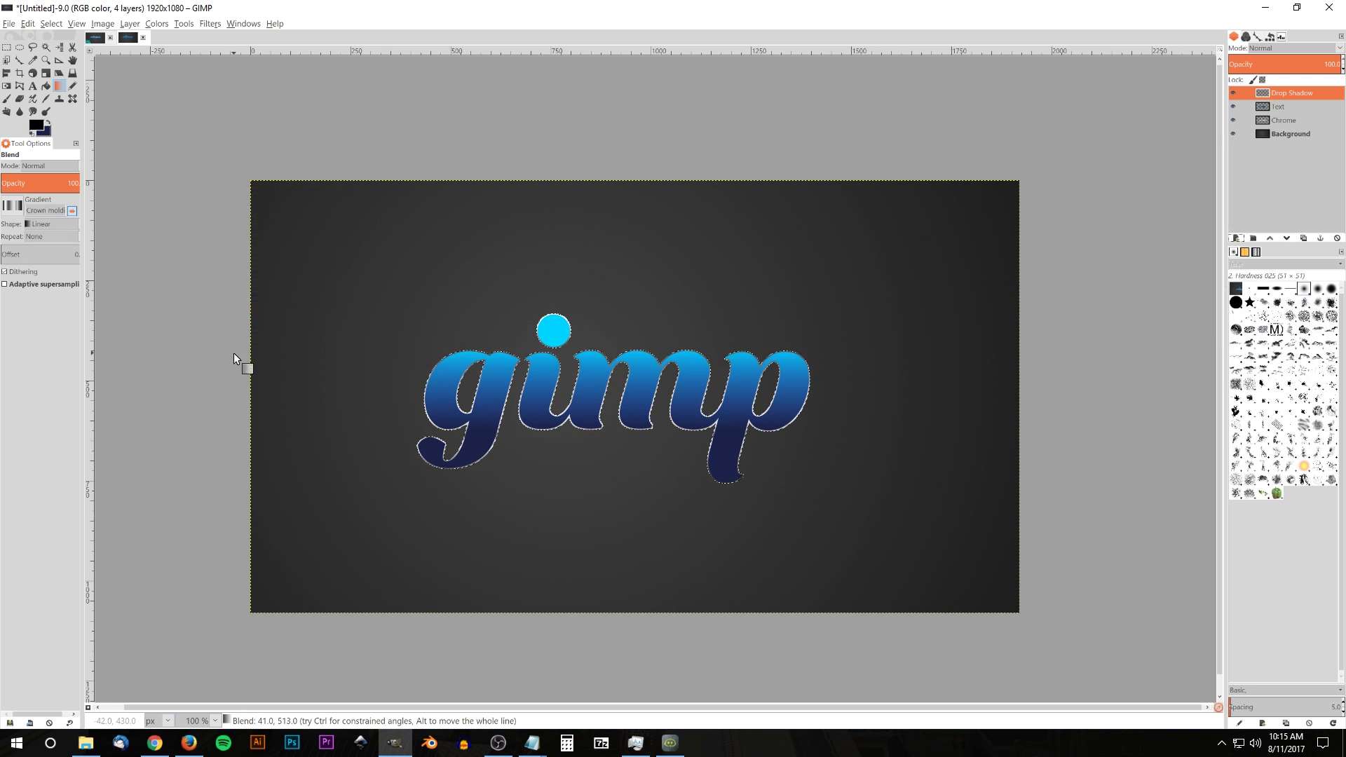
left_click(32, 23)
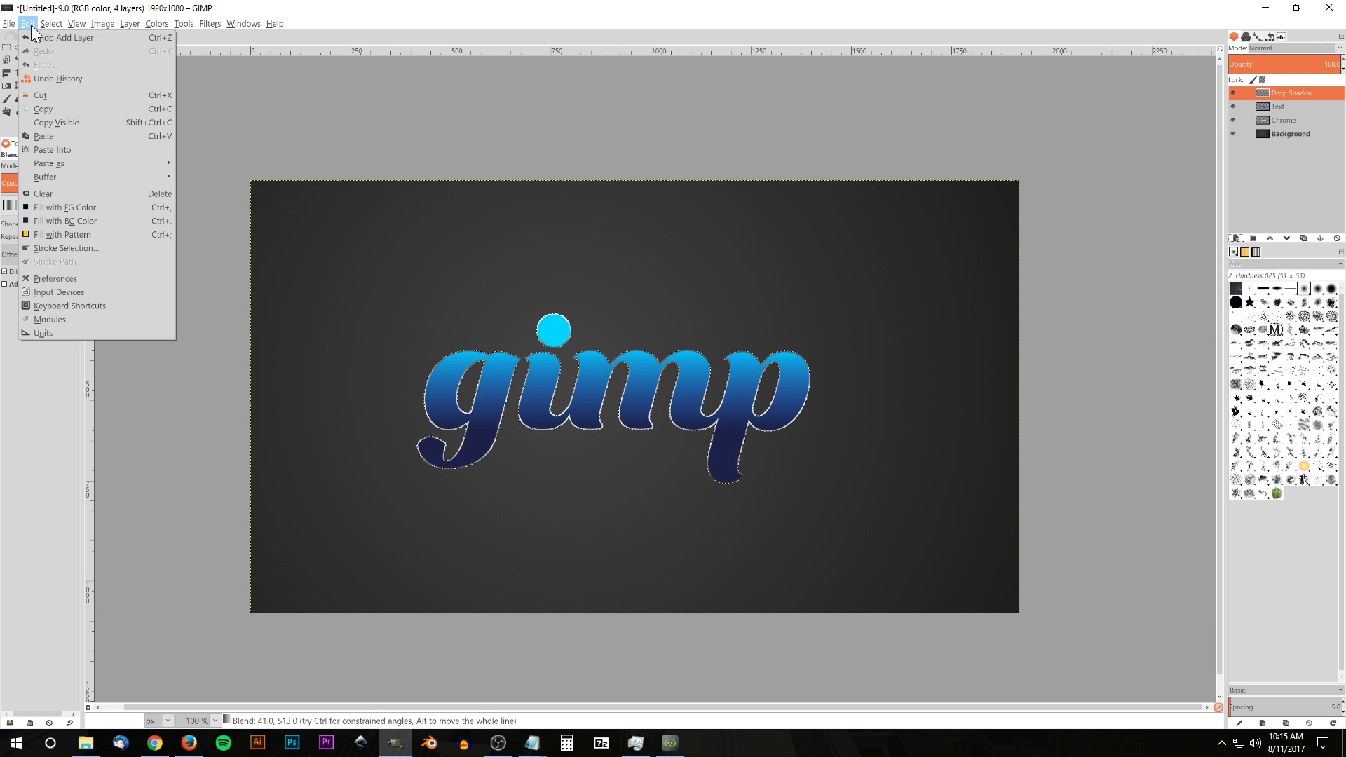
left_click(75, 204)
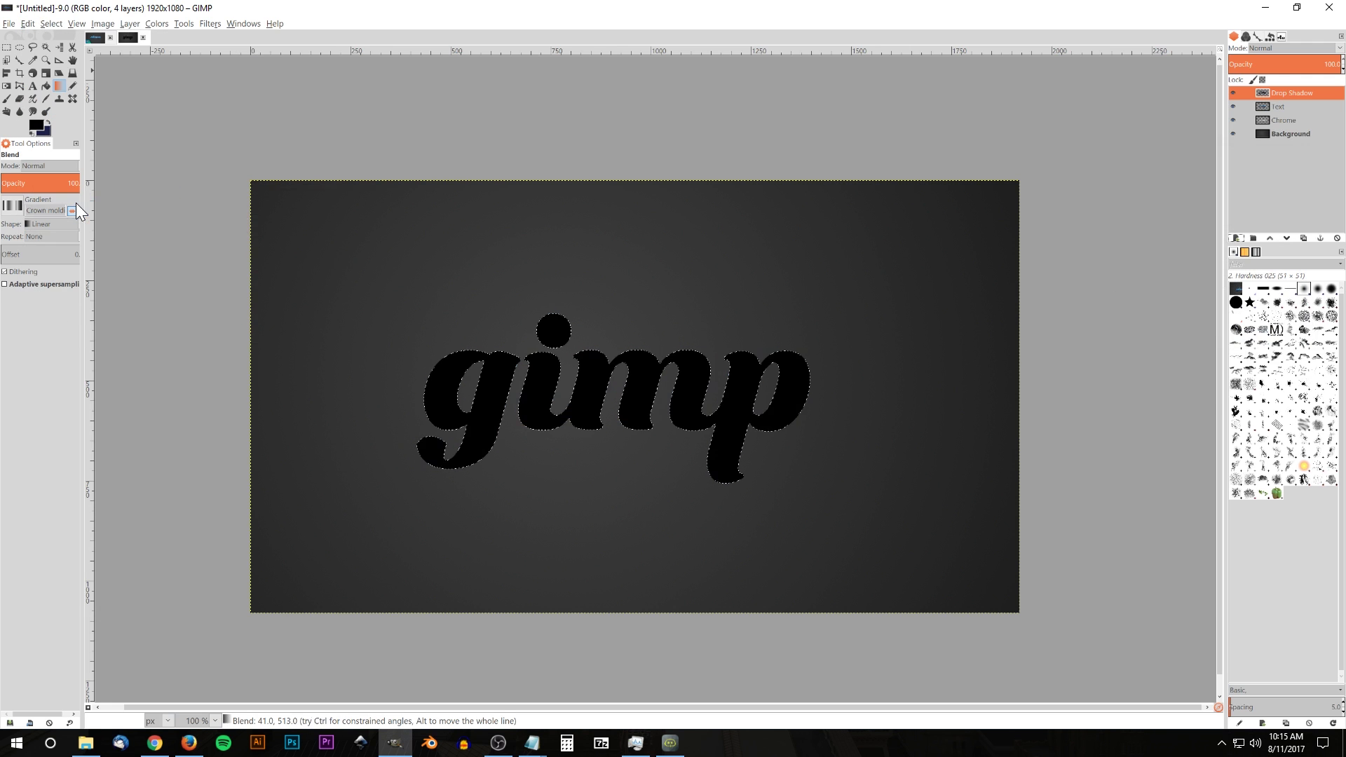
Step: Deselect everything, move the black letters slightly downward, and place the Drop Shadow layer directly below the Chrome layer
left_click(52, 26)
left_click(60, 49)
left_click(73, 60)
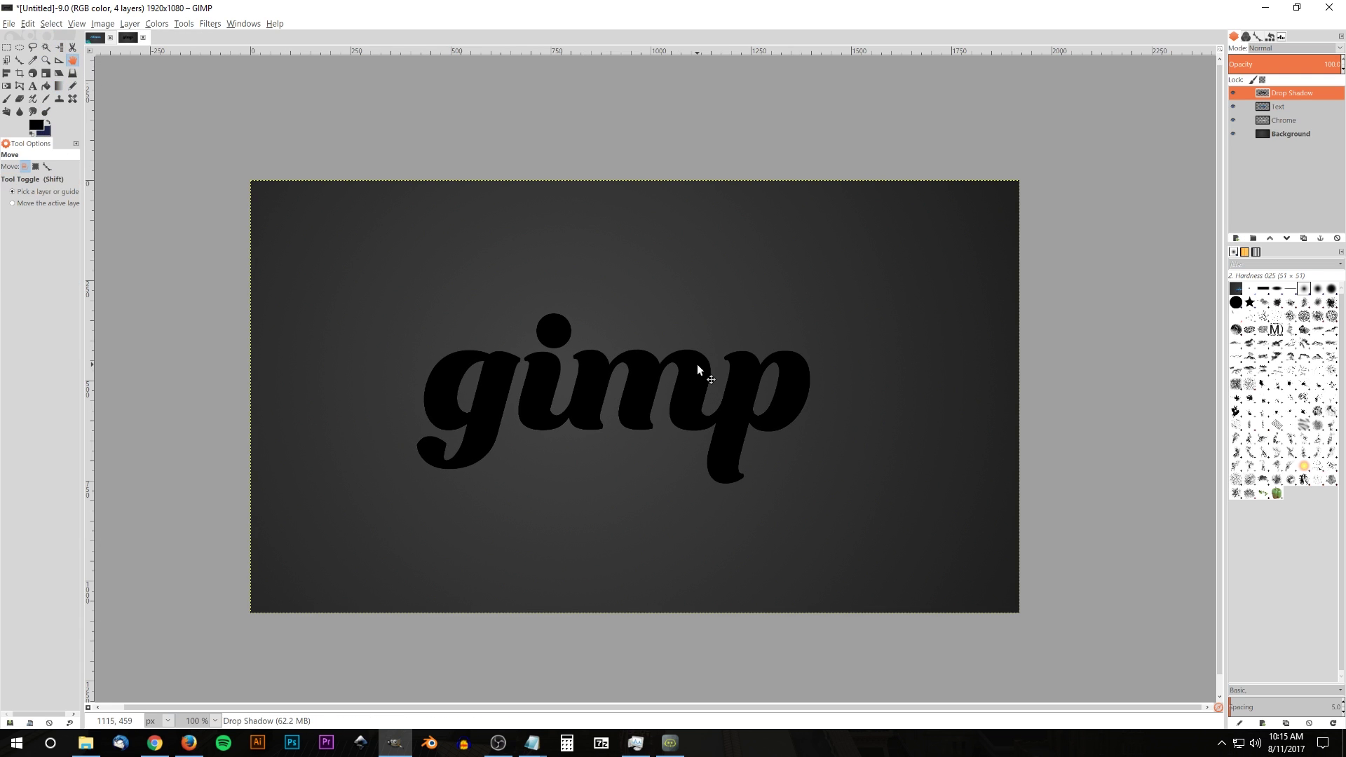
left_click_drag(695, 364, 695, 367)
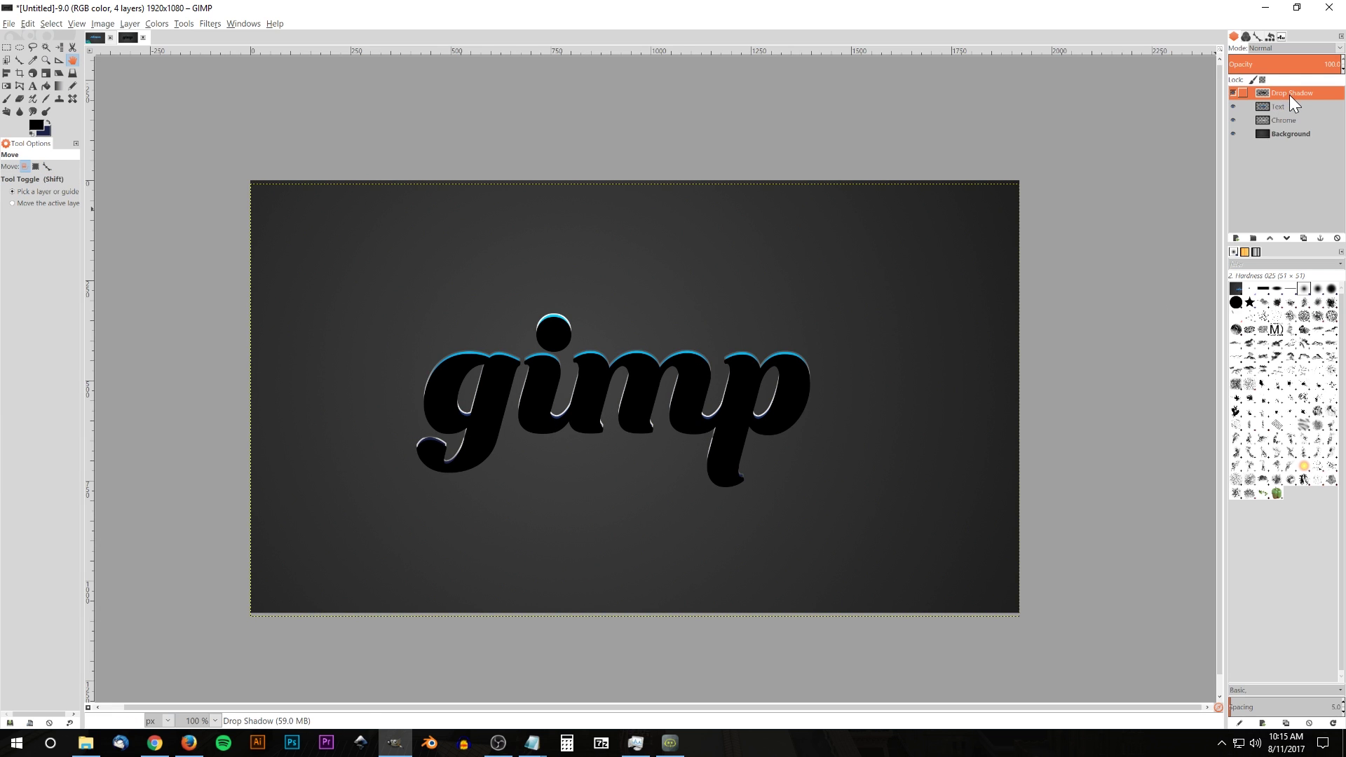
left_click_drag(1290, 94, 1286, 135)
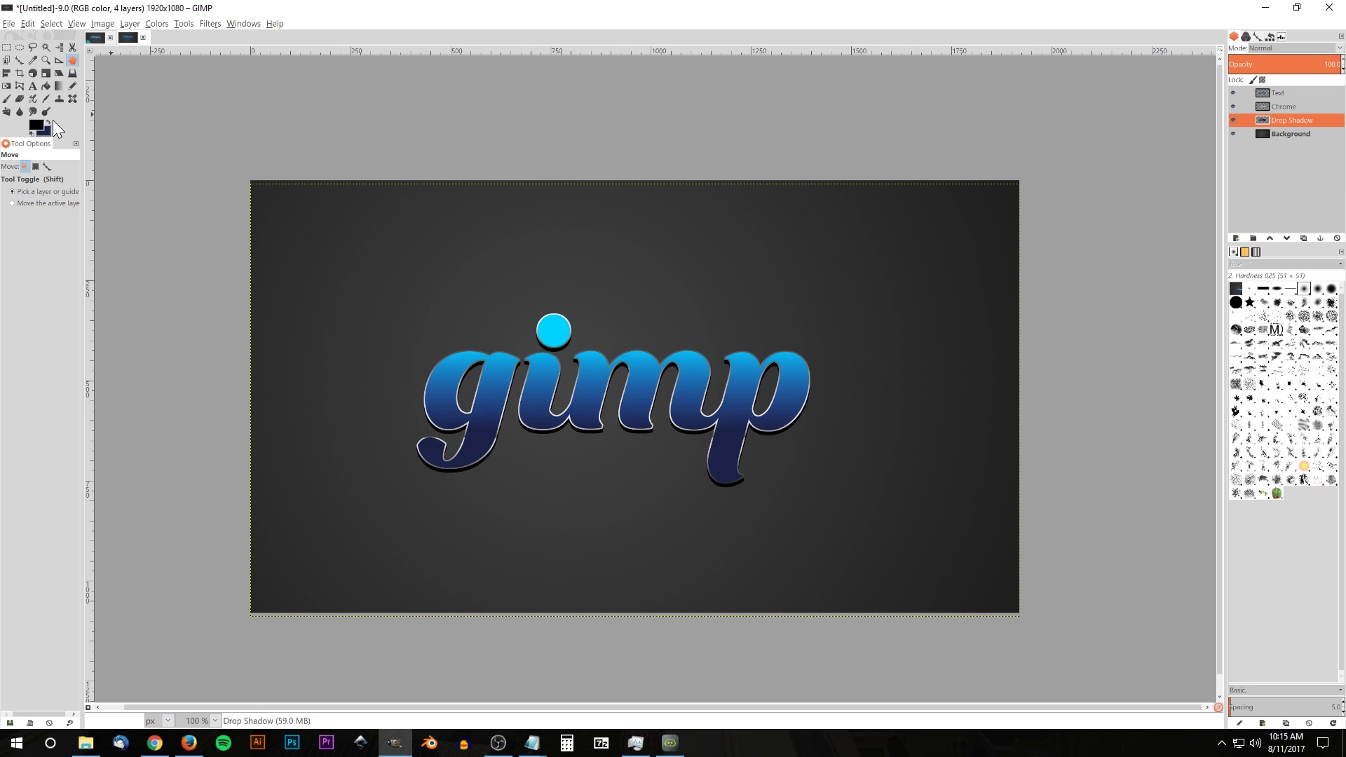
Step: Soften the Drop Shadow layer with a Gaussian blur and reduce its opacity to about 69.5
left_click(209, 23)
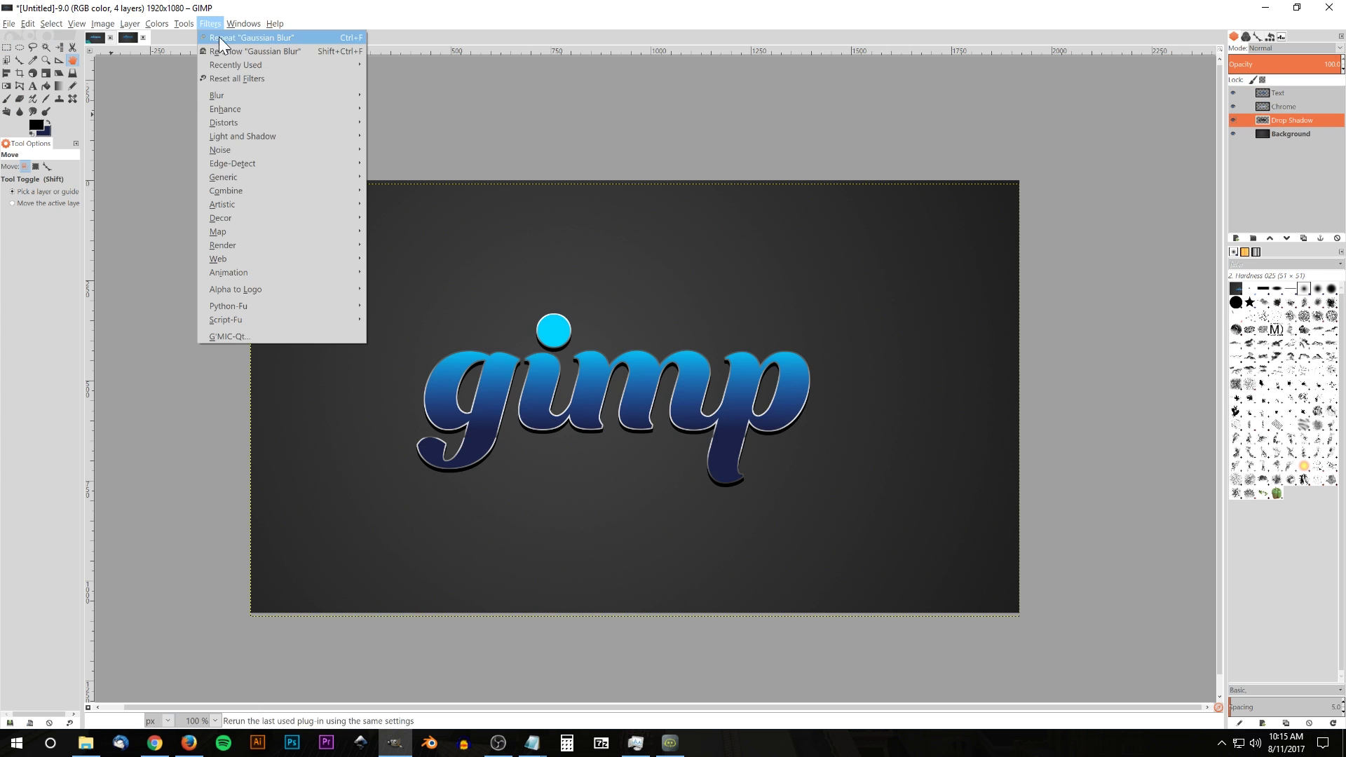
mouse_move(231, 95)
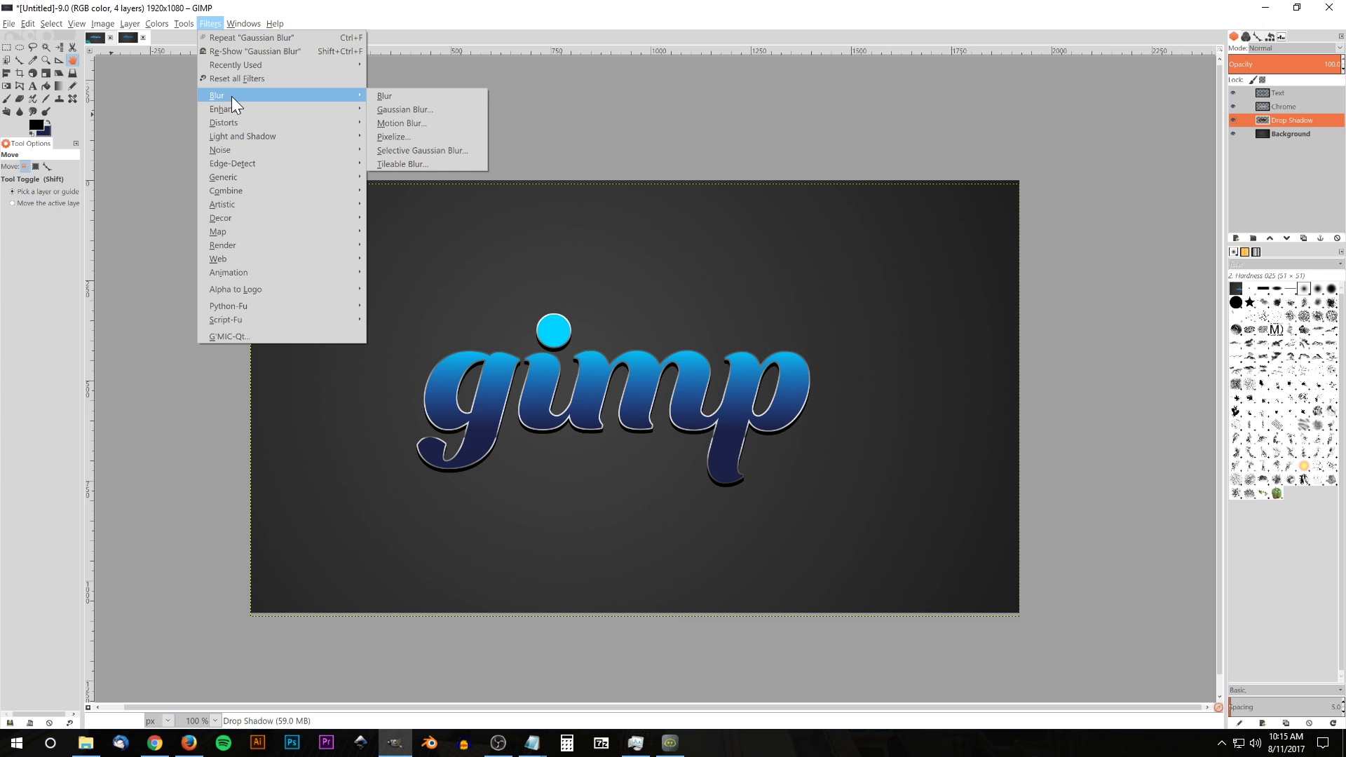
left_click(411, 110)
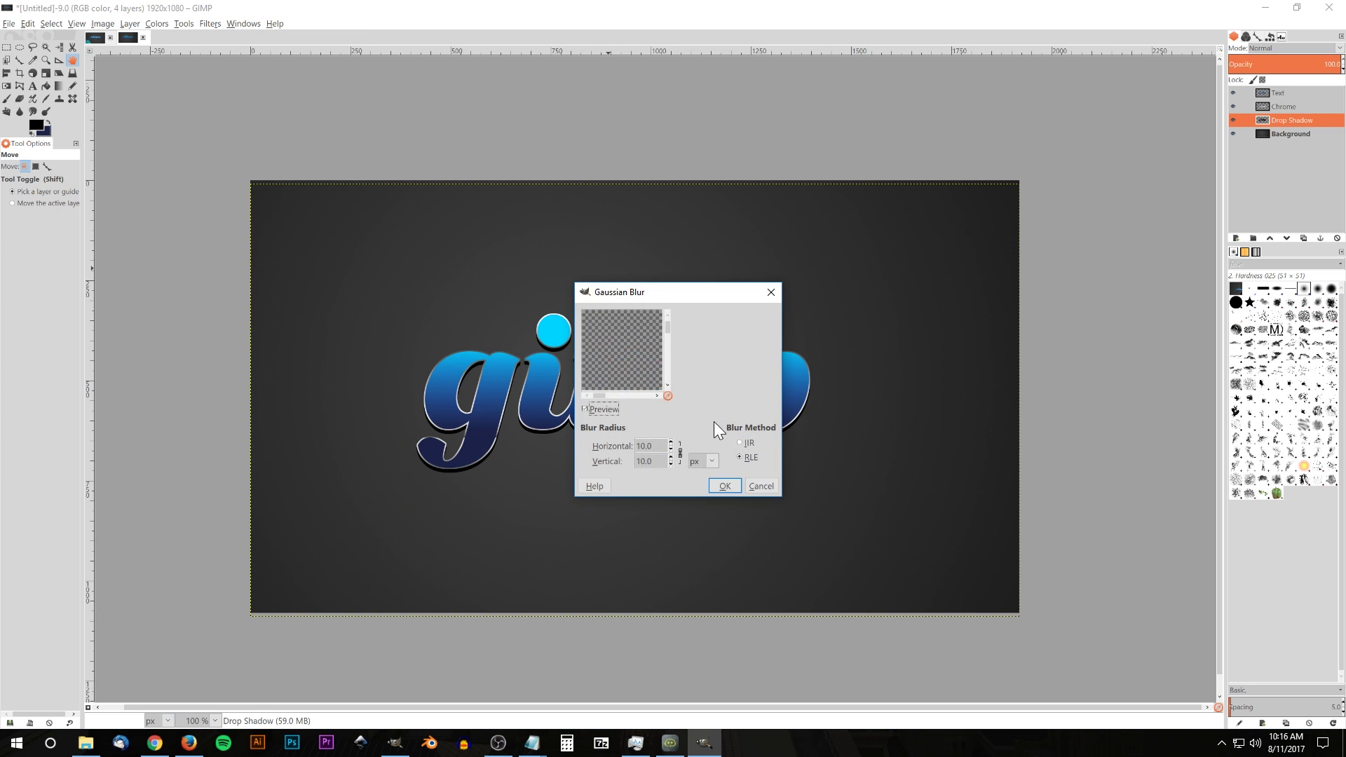
left_click(650, 446)
left_click(723, 485)
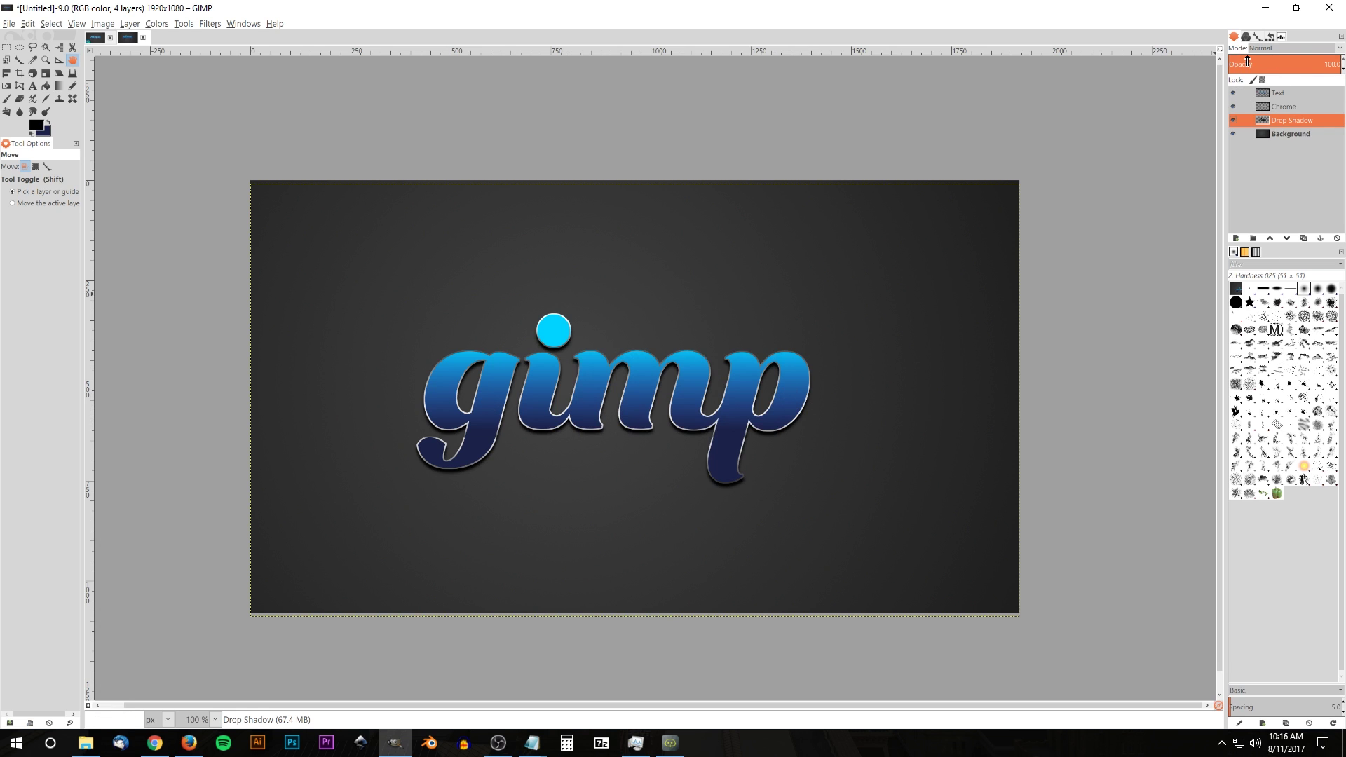
mouse_move(1313, 61)
left_mouse_down()
mouse_move(1280, 67)
mouse_move(1307, 64)
left_mouse_up()
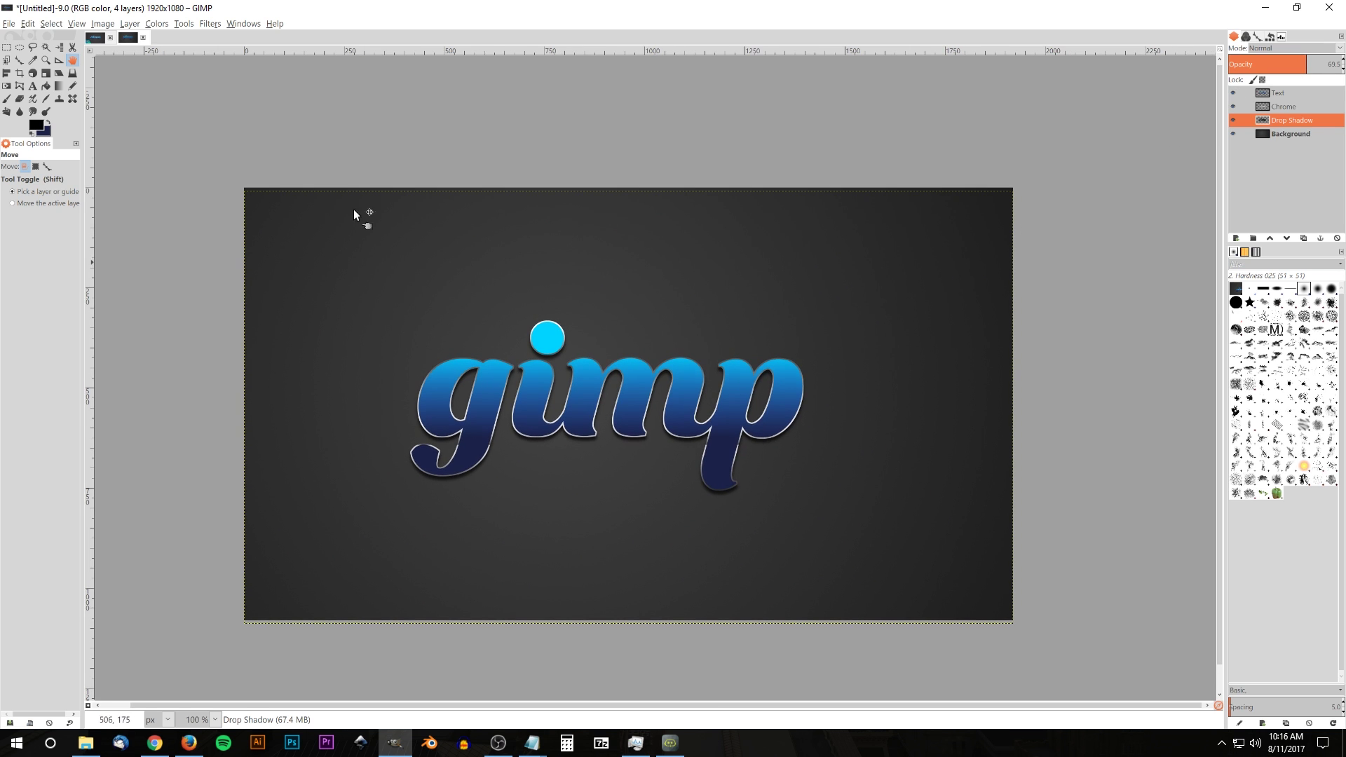
Step: Compare with the finished example image, and select the letter shapes from the Text layer's alpha
left_click(89, 39)
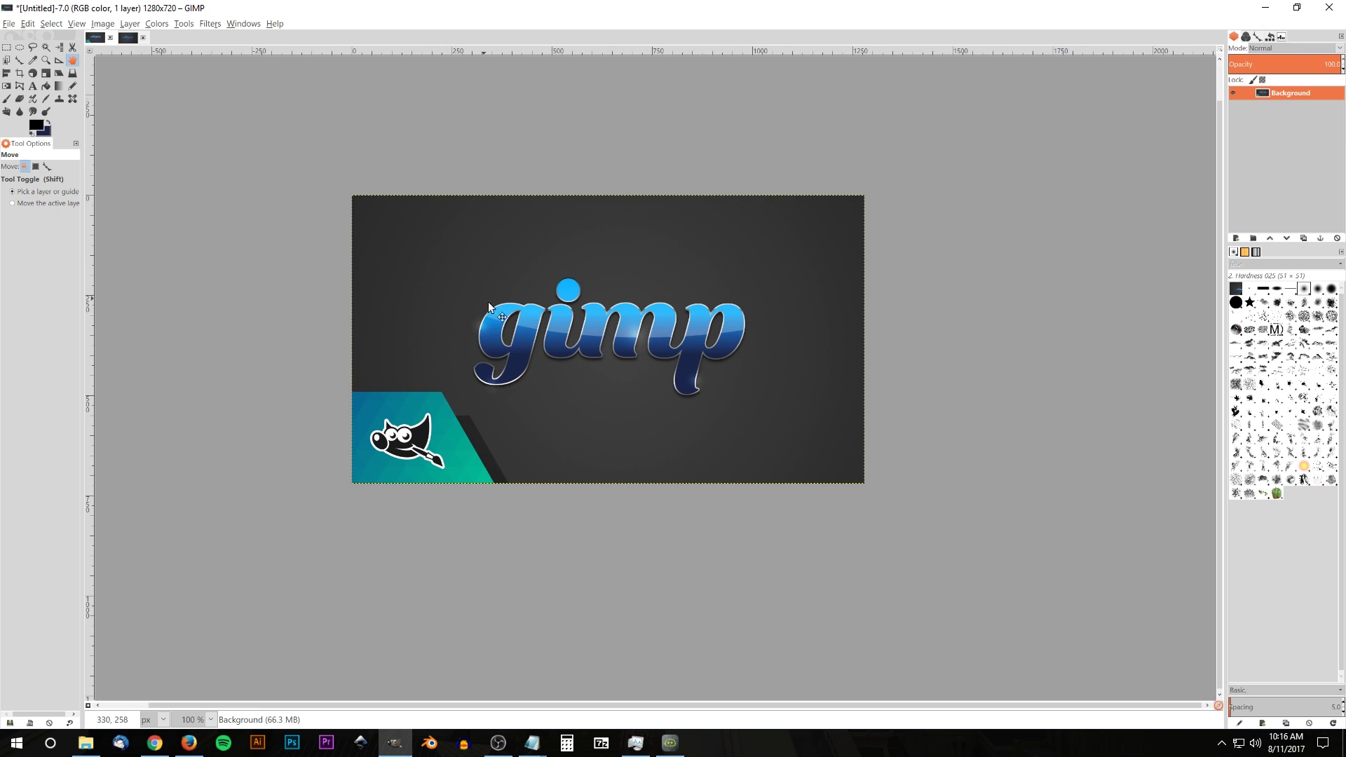
left_click(127, 39)
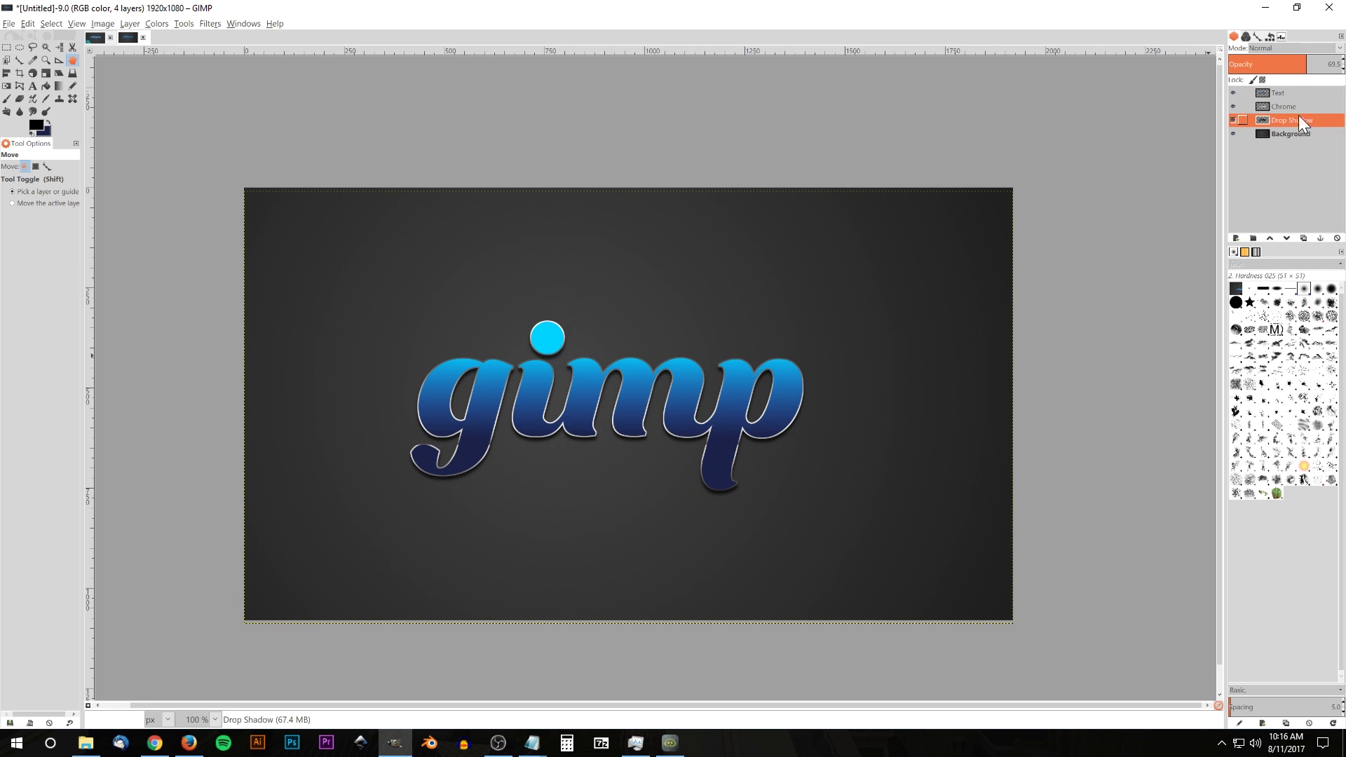
left_click(1280, 94)
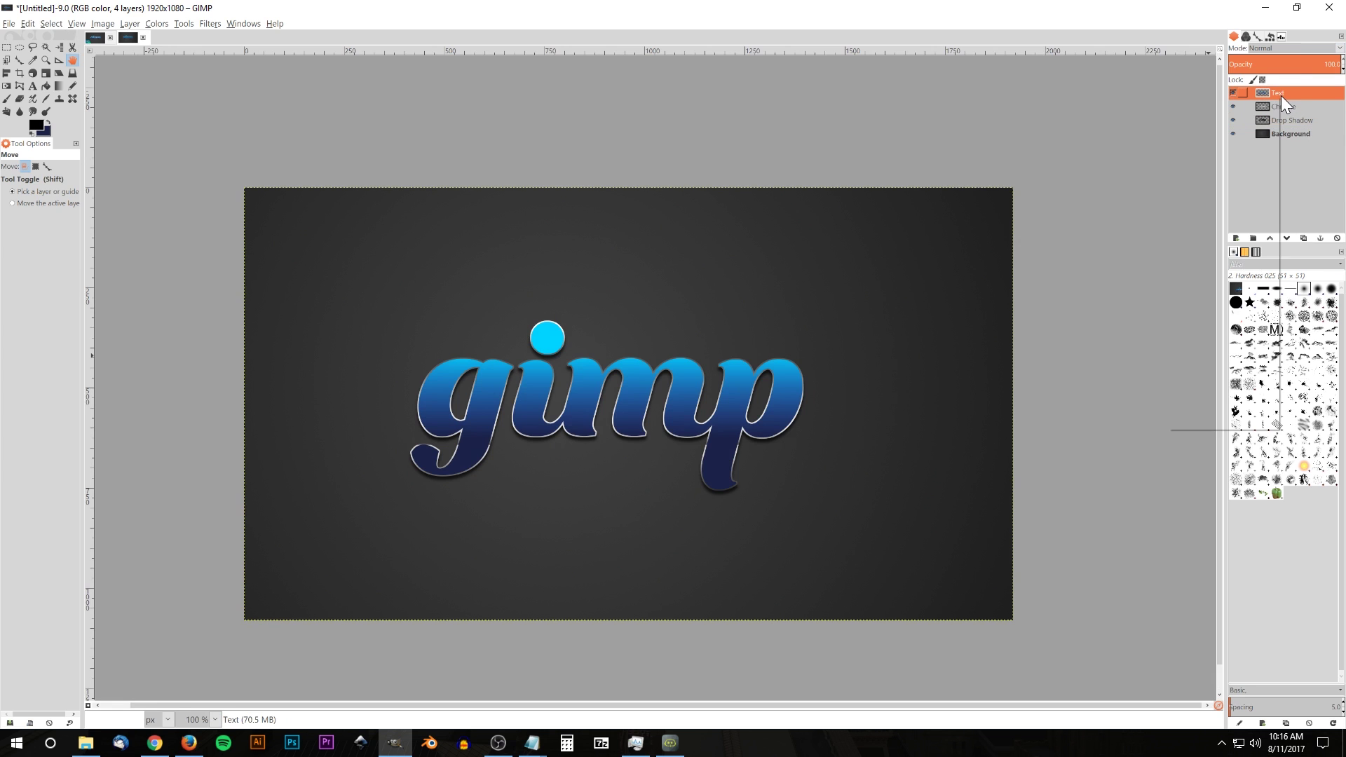
right_click(1281, 95)
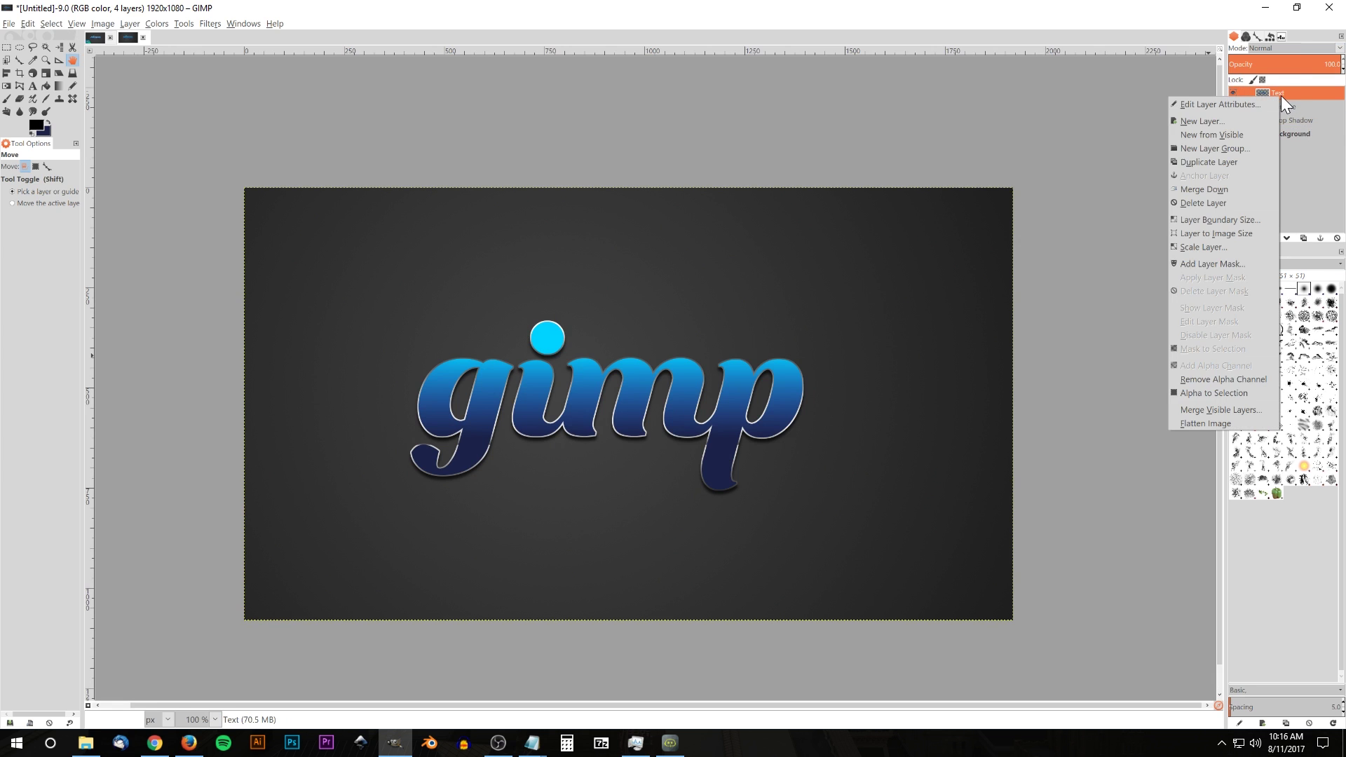
left_click(1212, 394)
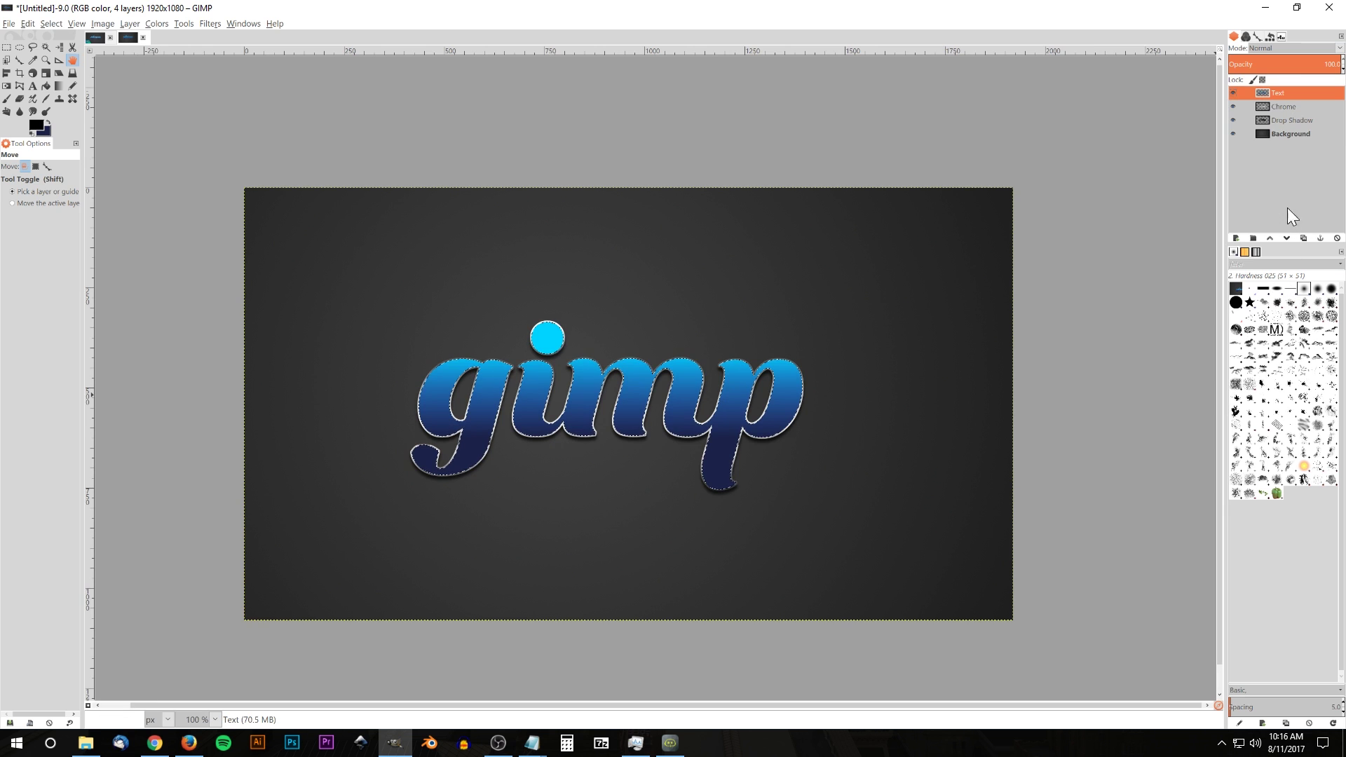
Step: Create a transparent 1920 × 1080 px layer named "Shine" above the Text layer
left_click(1236, 238)
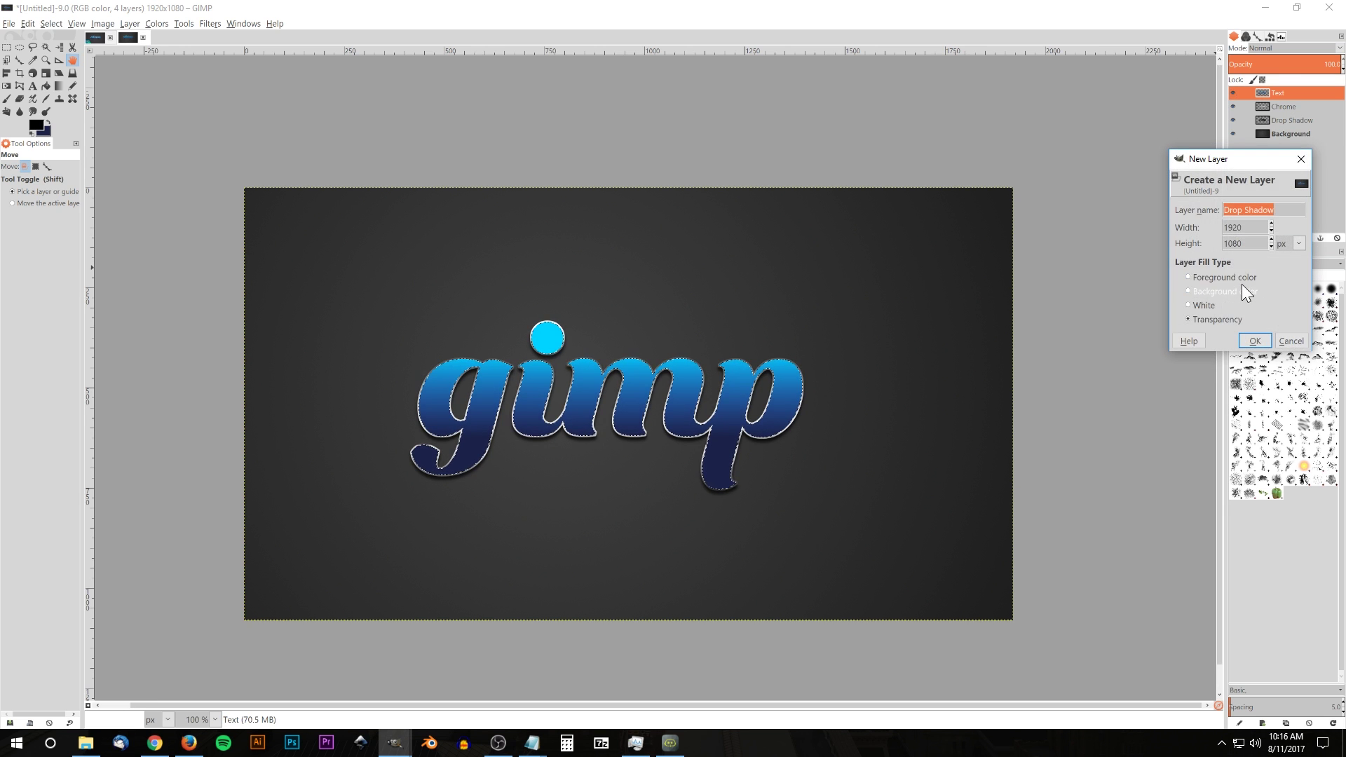
type("Shine")
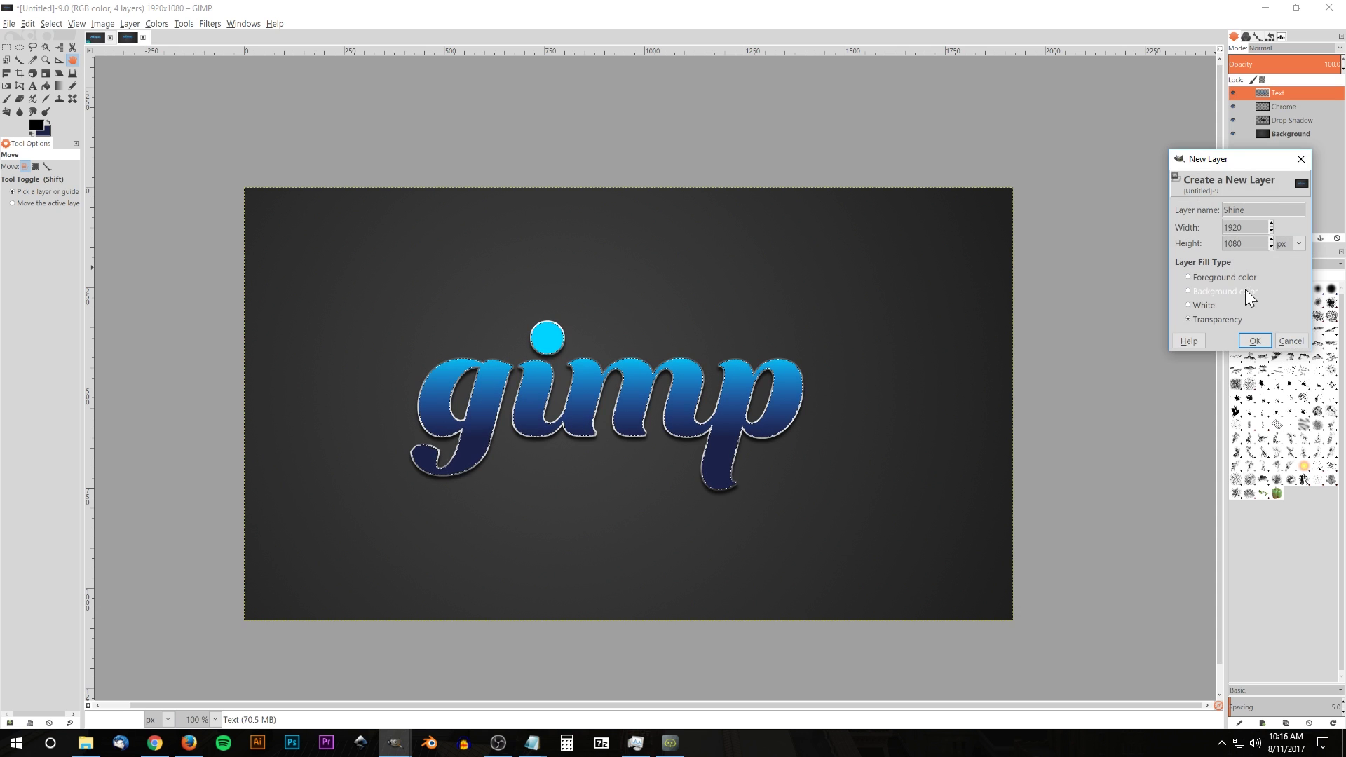
left_click(1254, 341)
Step: Set the background color to white (ffffff) and fill the letter selection with it on the Shine layer
left_click(45, 132)
left_click_drag(171, 259, 216, 320)
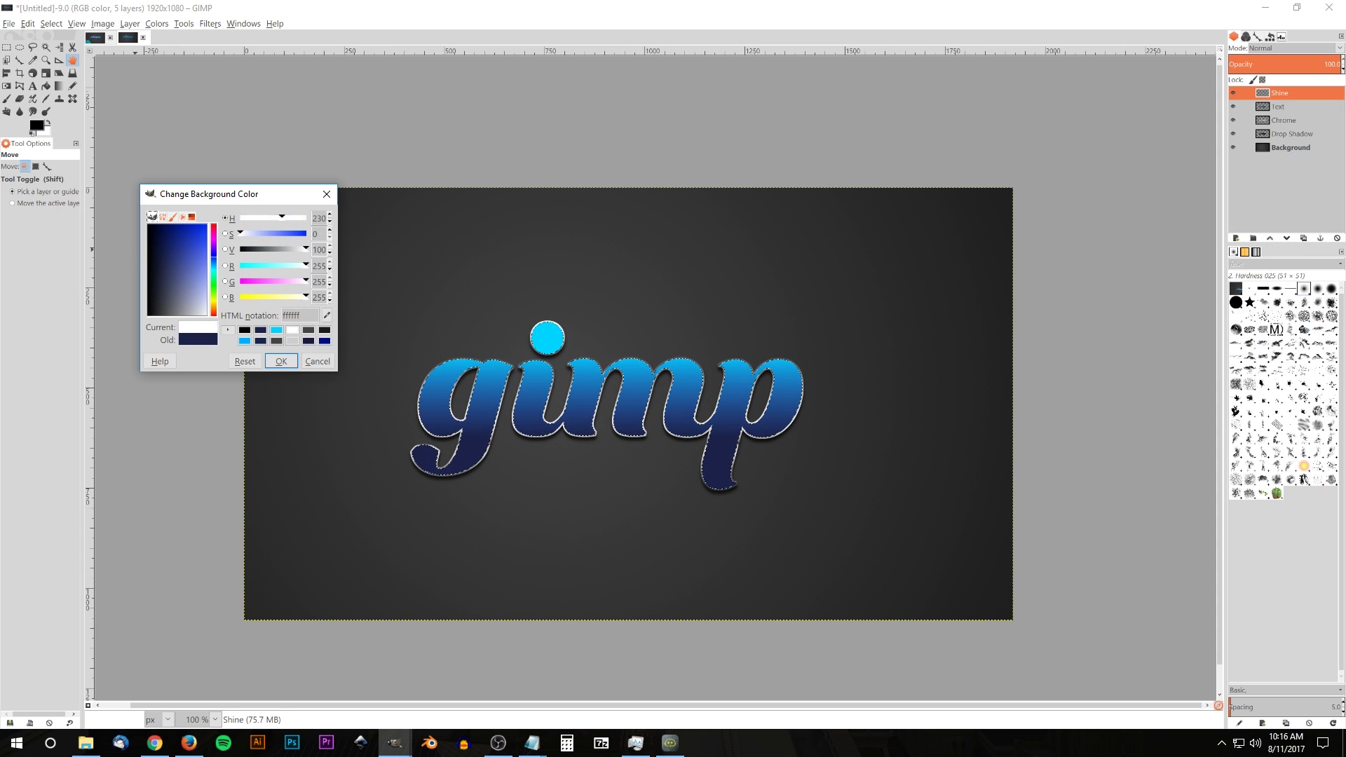
left_click(280, 359)
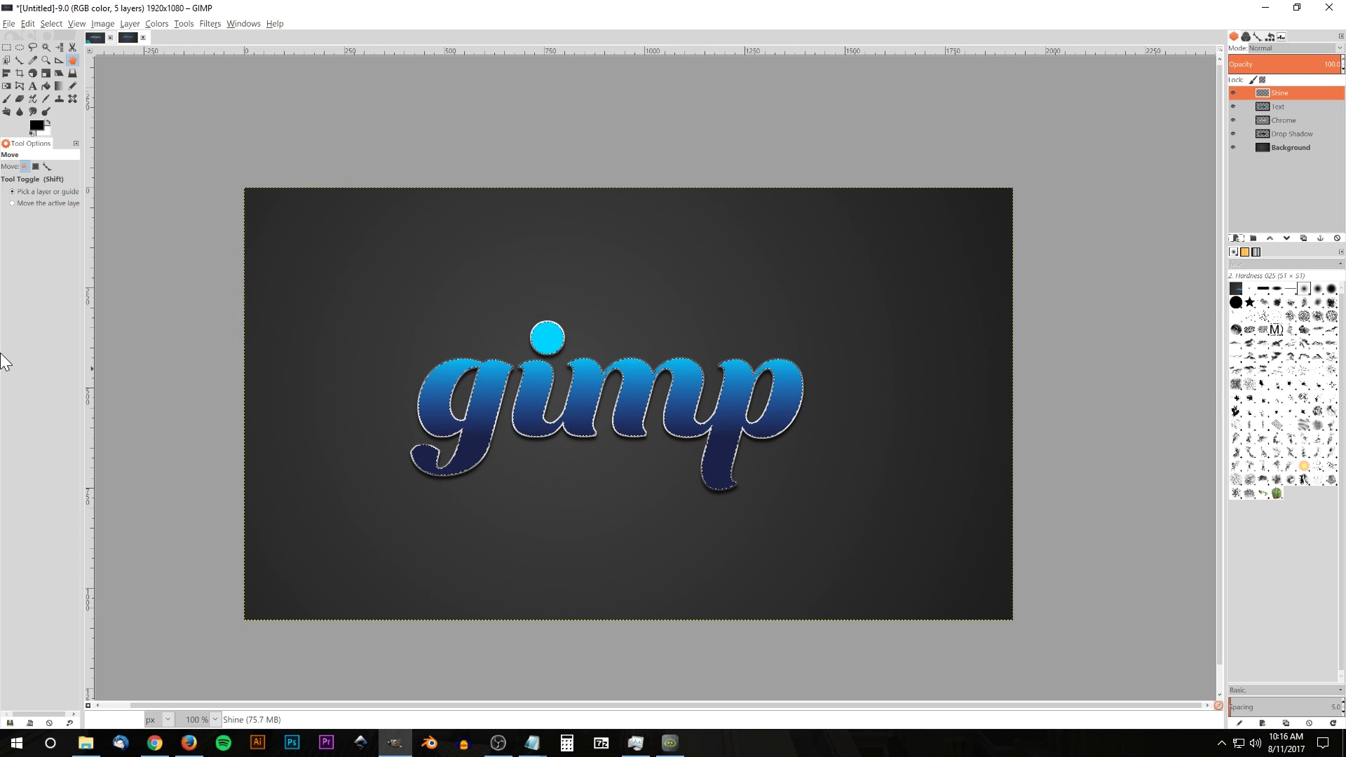
left_click(28, 23)
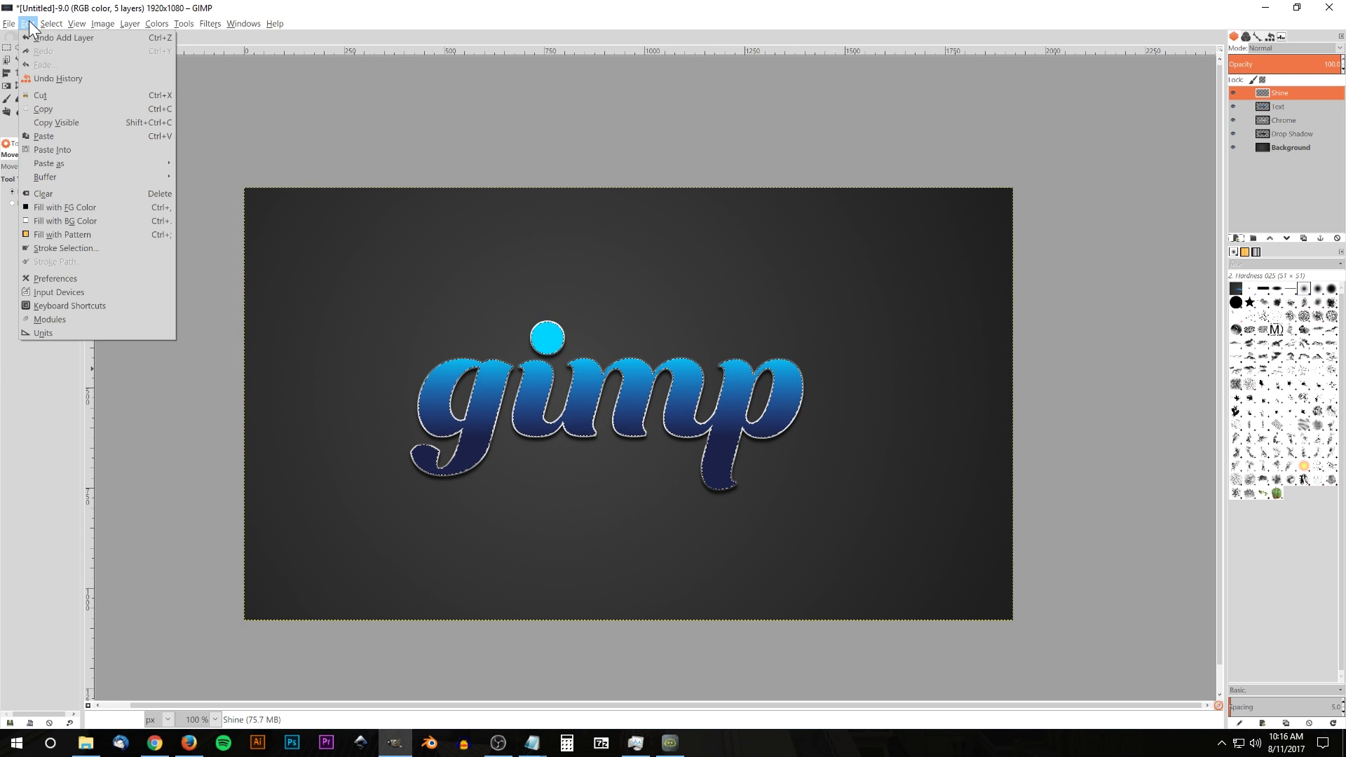
left_click(48, 224)
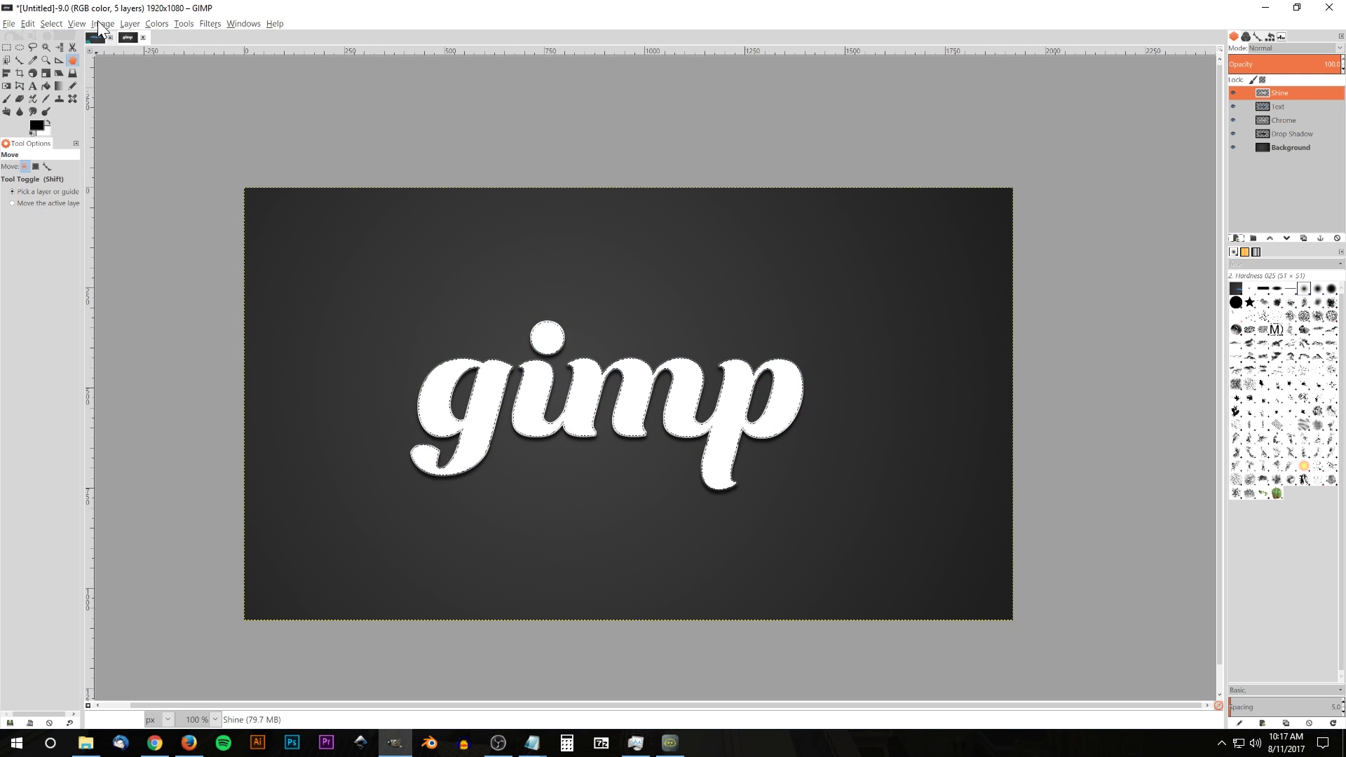
Step: Clear the letter selection and draw a wide elliptical selection, about 1891 × 431 px, over the upper half of the letters
left_click(51, 24)
left_click(58, 54)
left_click(21, 49)
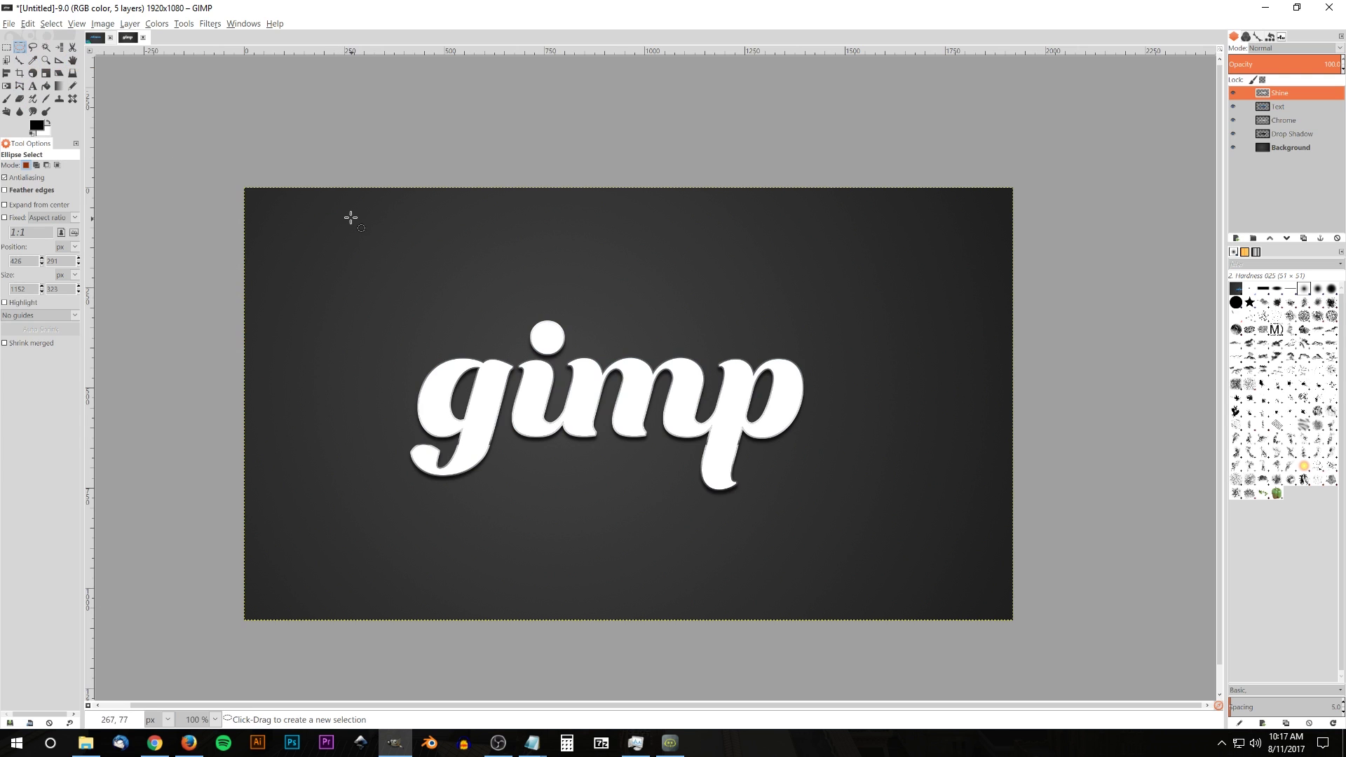
left_click_drag(346, 222, 1067, 408)
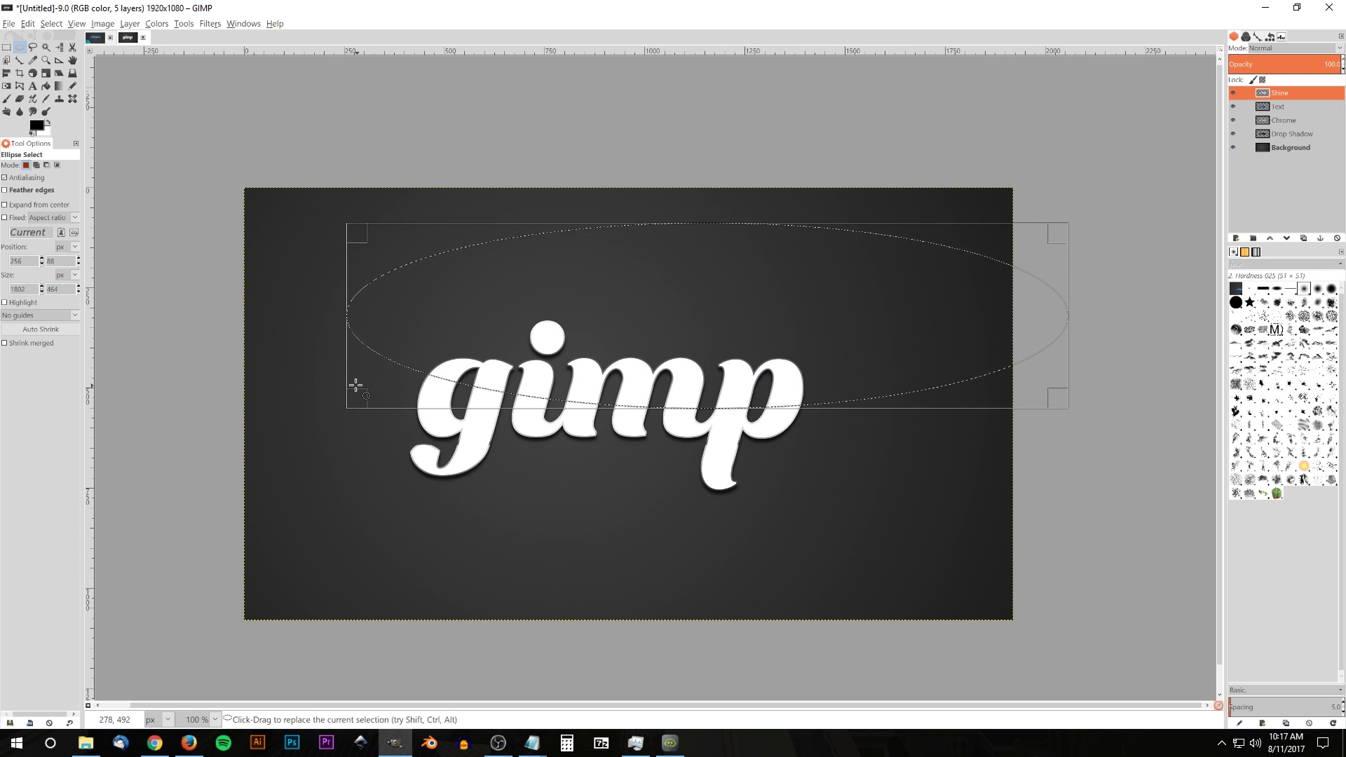
left_click_drag(362, 238, 337, 257)
left_click_drag(330, 391, 318, 394)
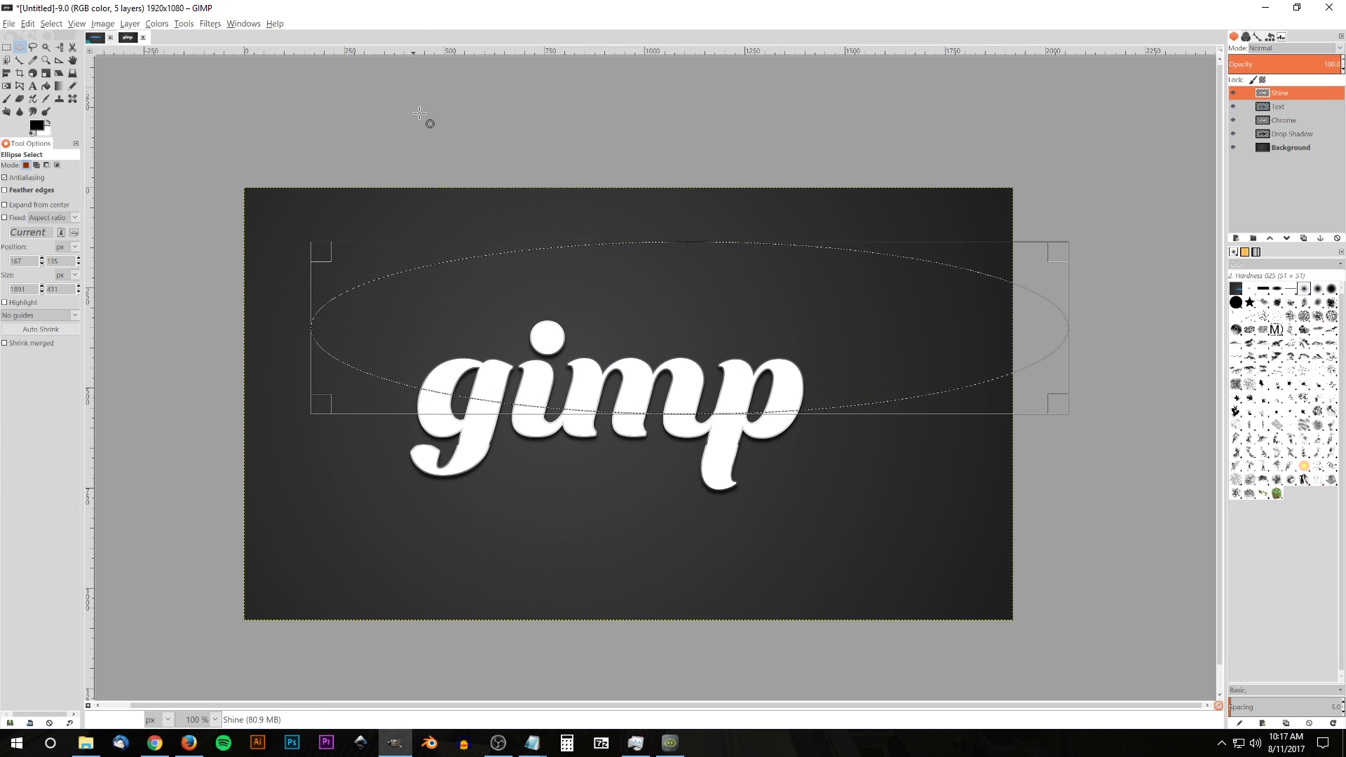
Step: Compare with the finished example image, and widen the elliptical selection to about 1929 × 431 px, starting near 129, 130
left_click(96, 37)
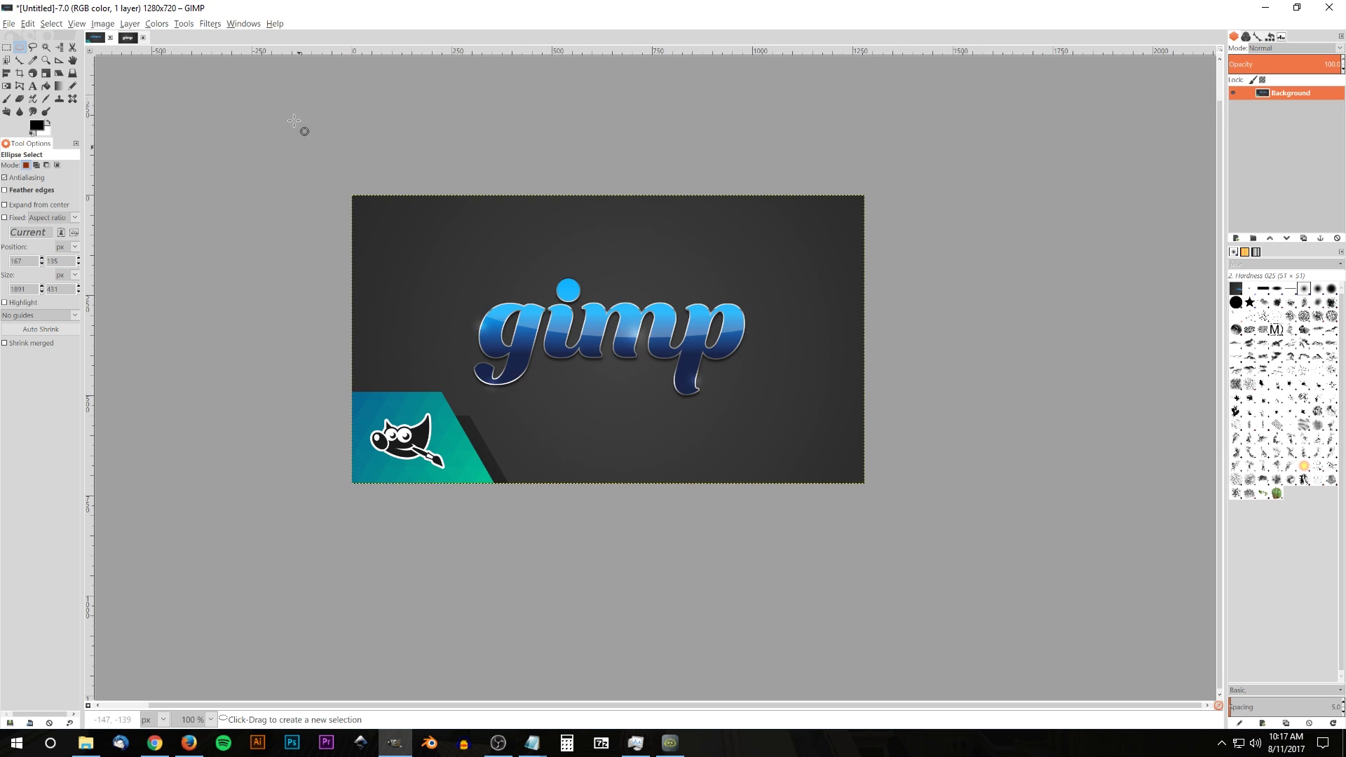
left_click(128, 38)
left_click_drag(324, 390, 321, 390)
left_click_drag(323, 259, 307, 256)
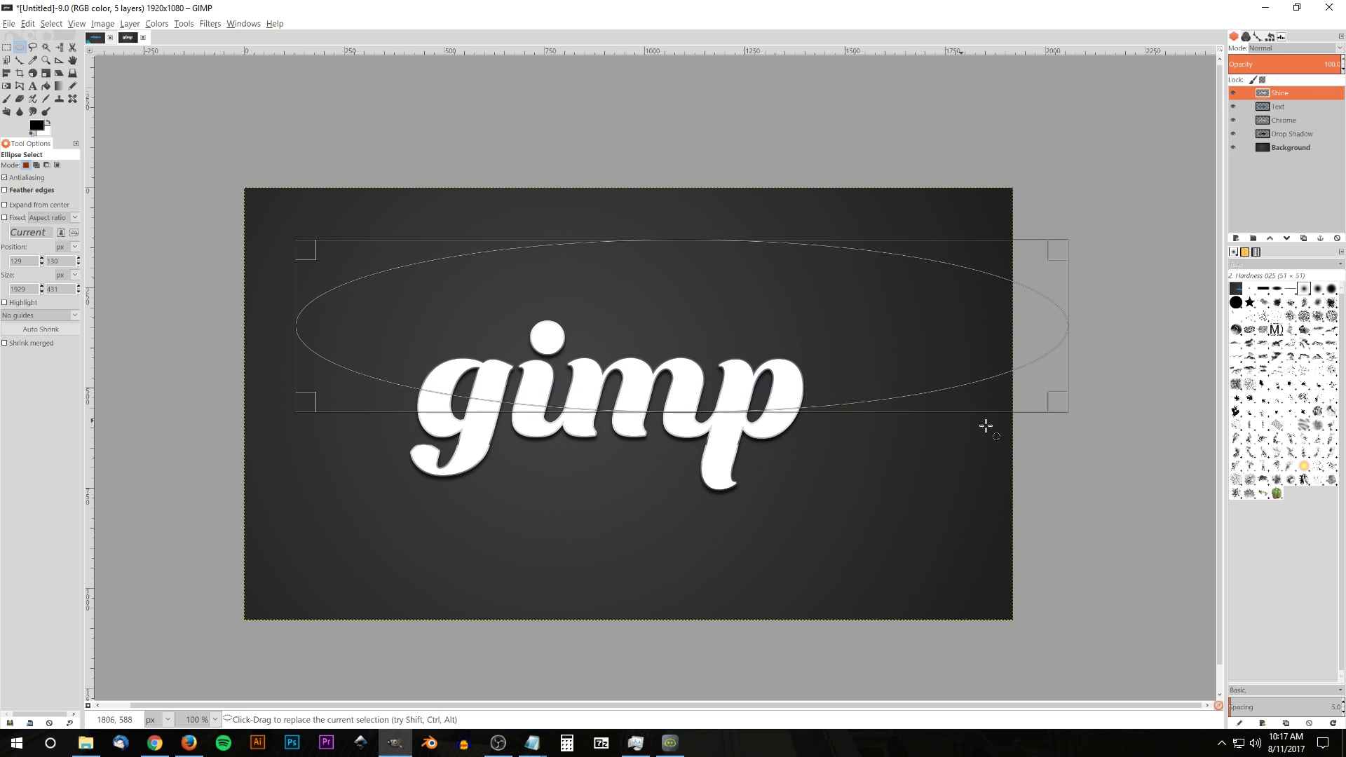
key("Return")
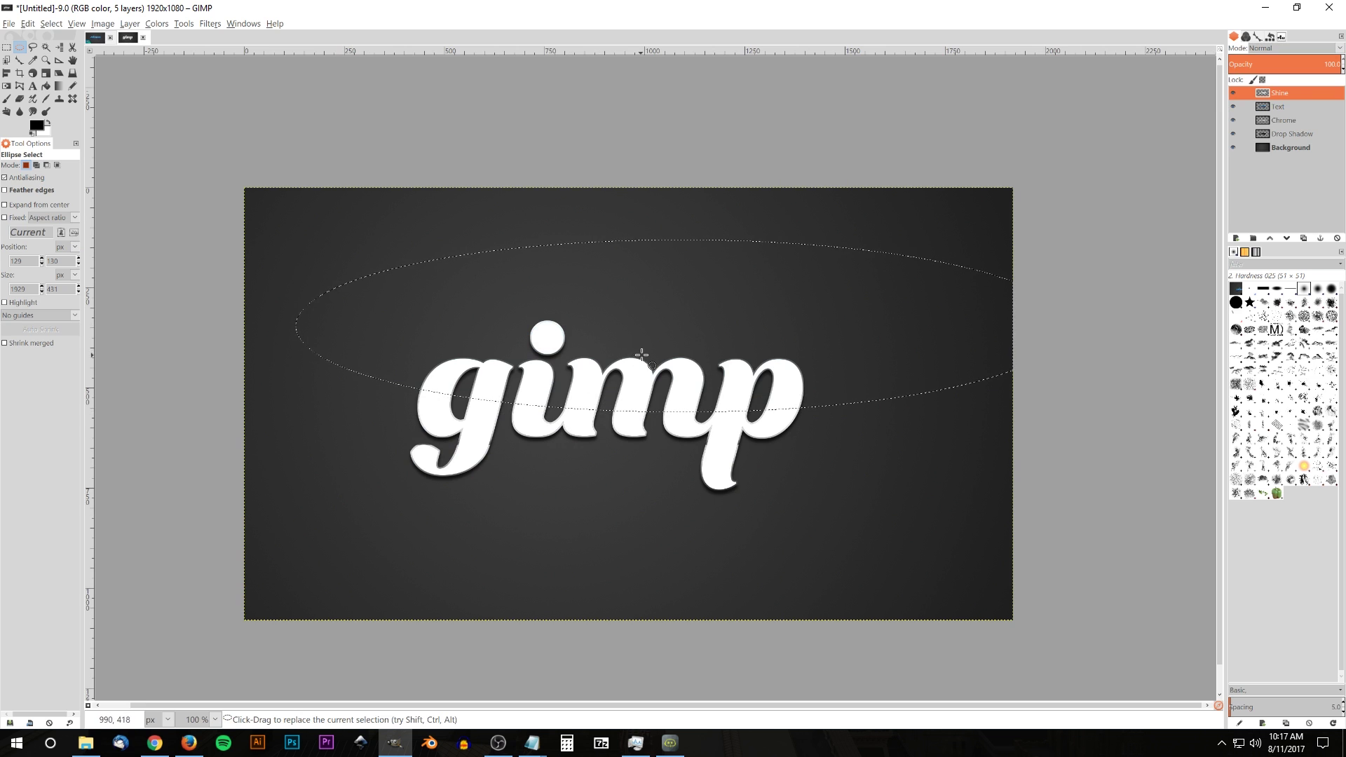
Step: Invert the elliptical selection, clear the white outside the ellipse on the Shine layer, and remove the selection
left_click(54, 24)
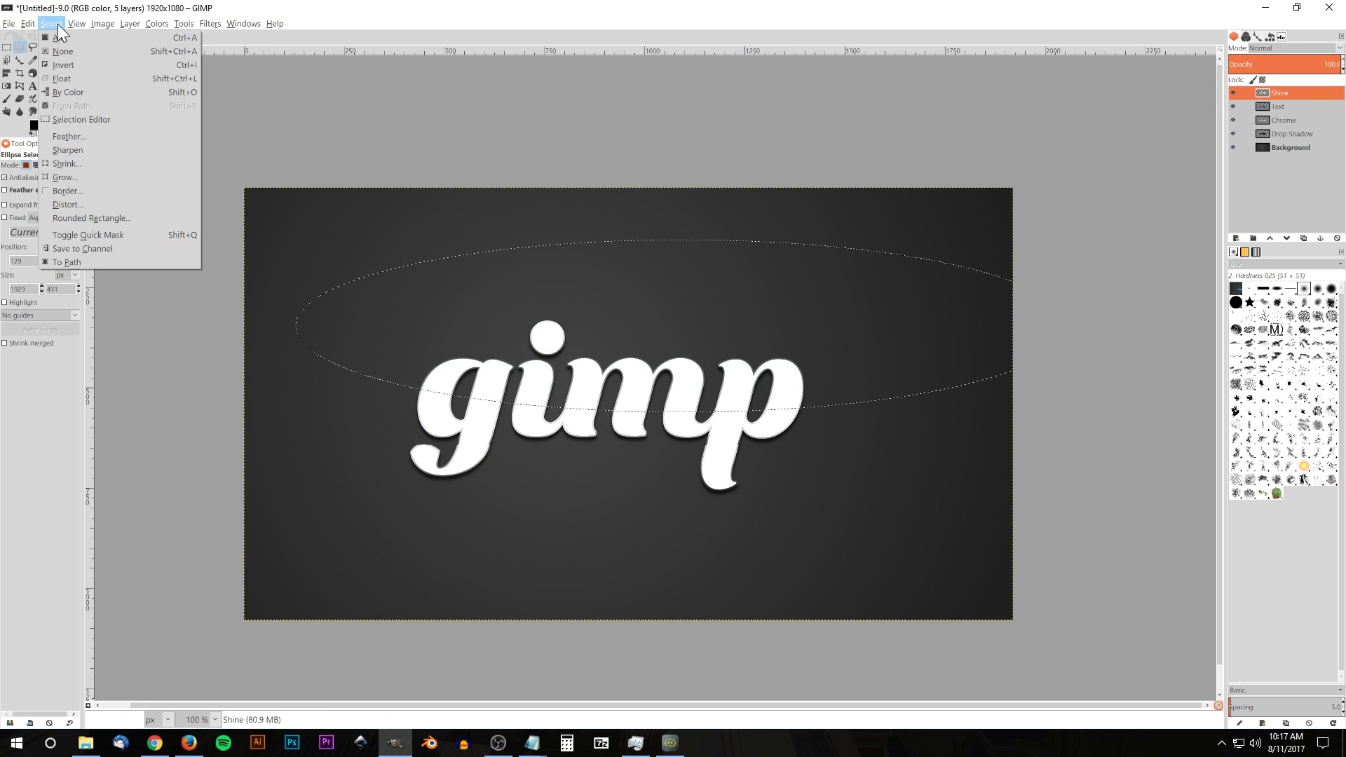
left_click(56, 65)
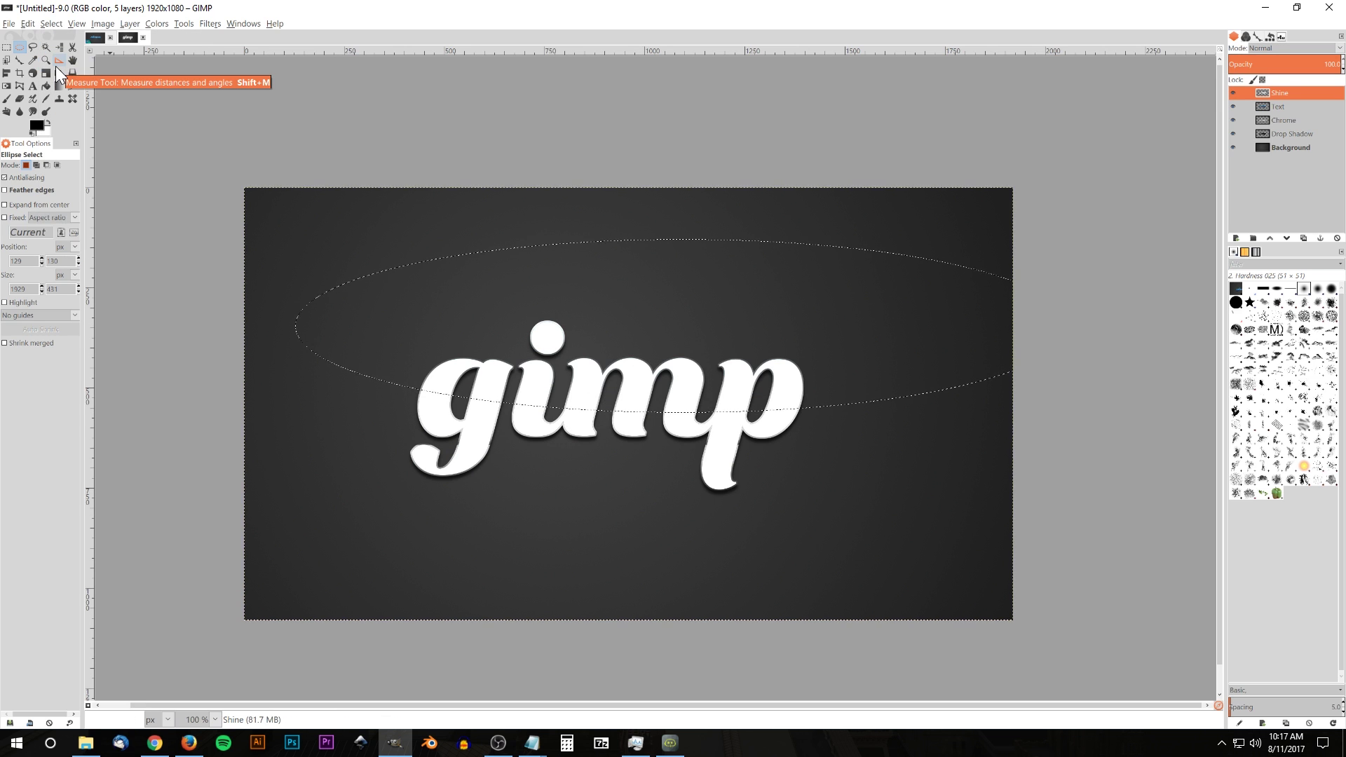
key("Delete")
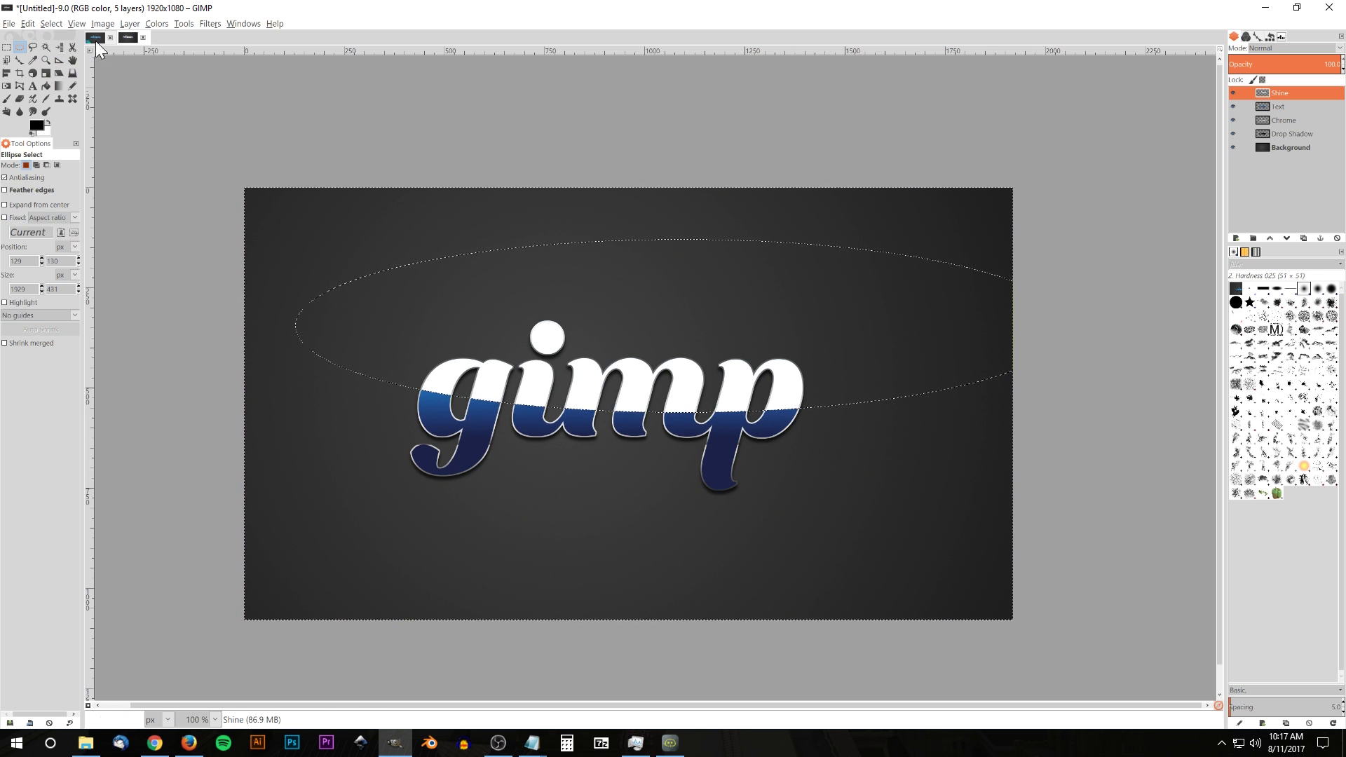
left_click(31, 23)
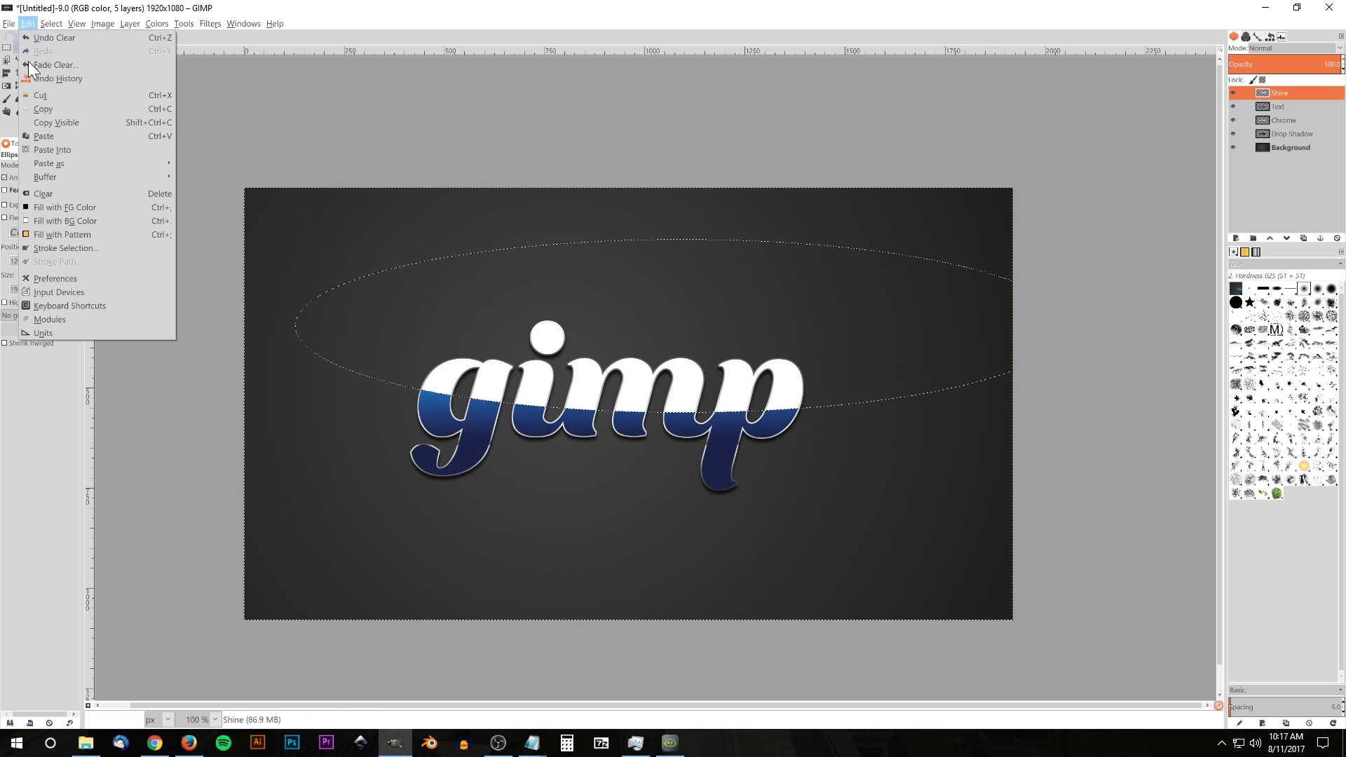
left_click(27, 26)
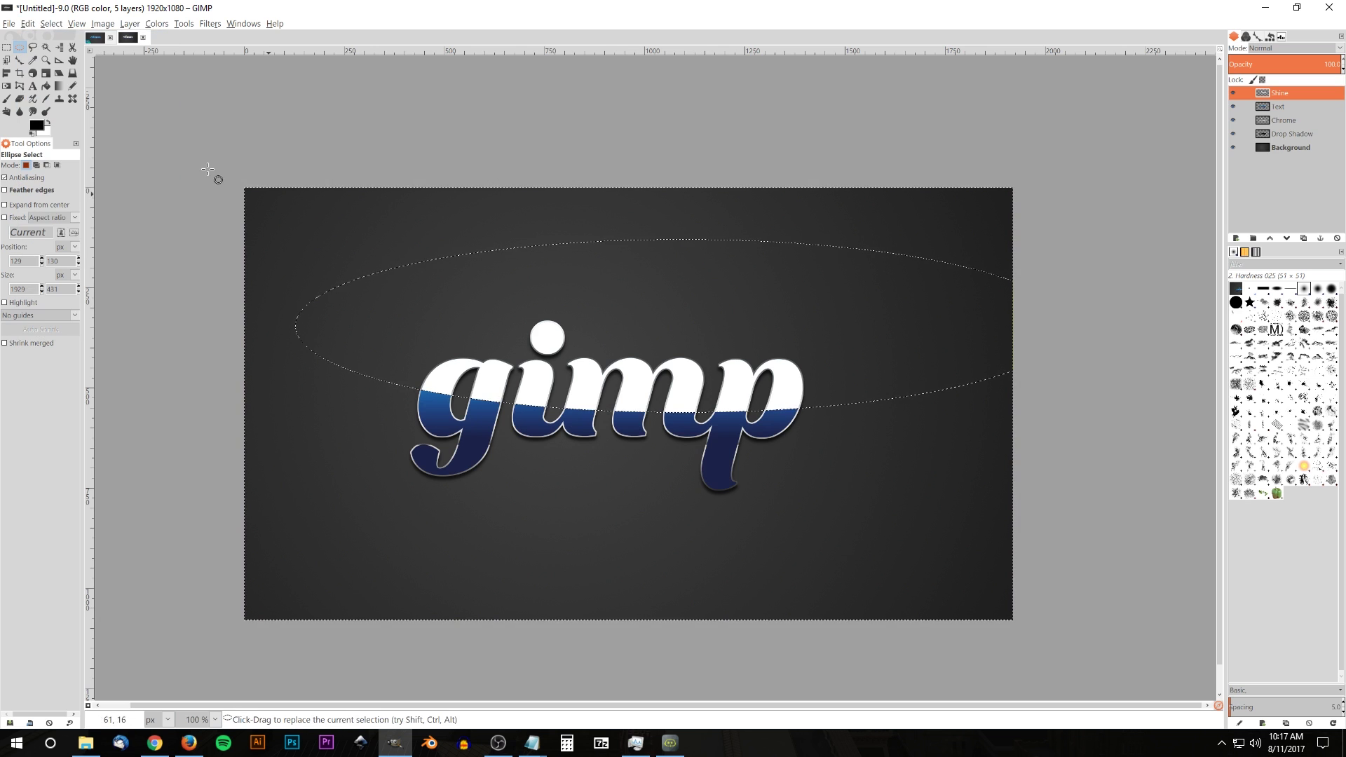
left_click(51, 24)
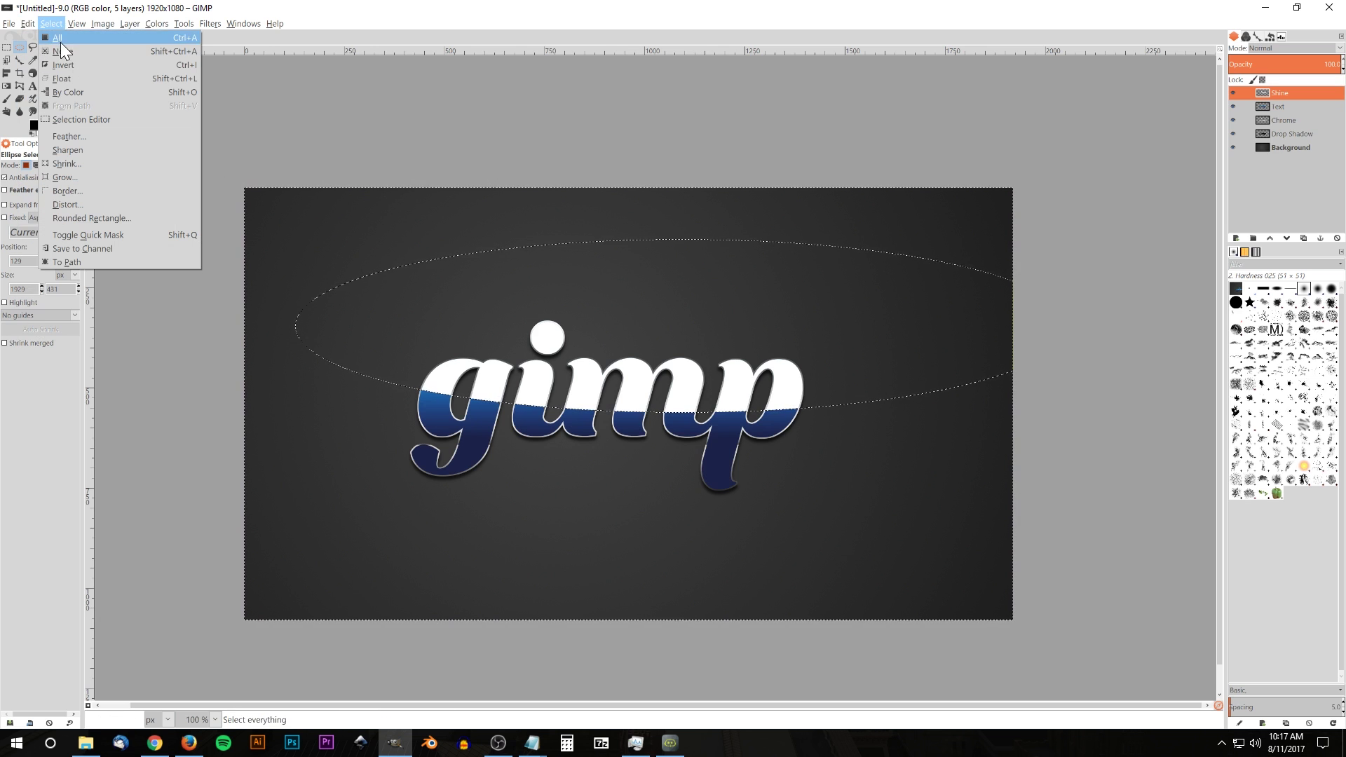
left_click(63, 52)
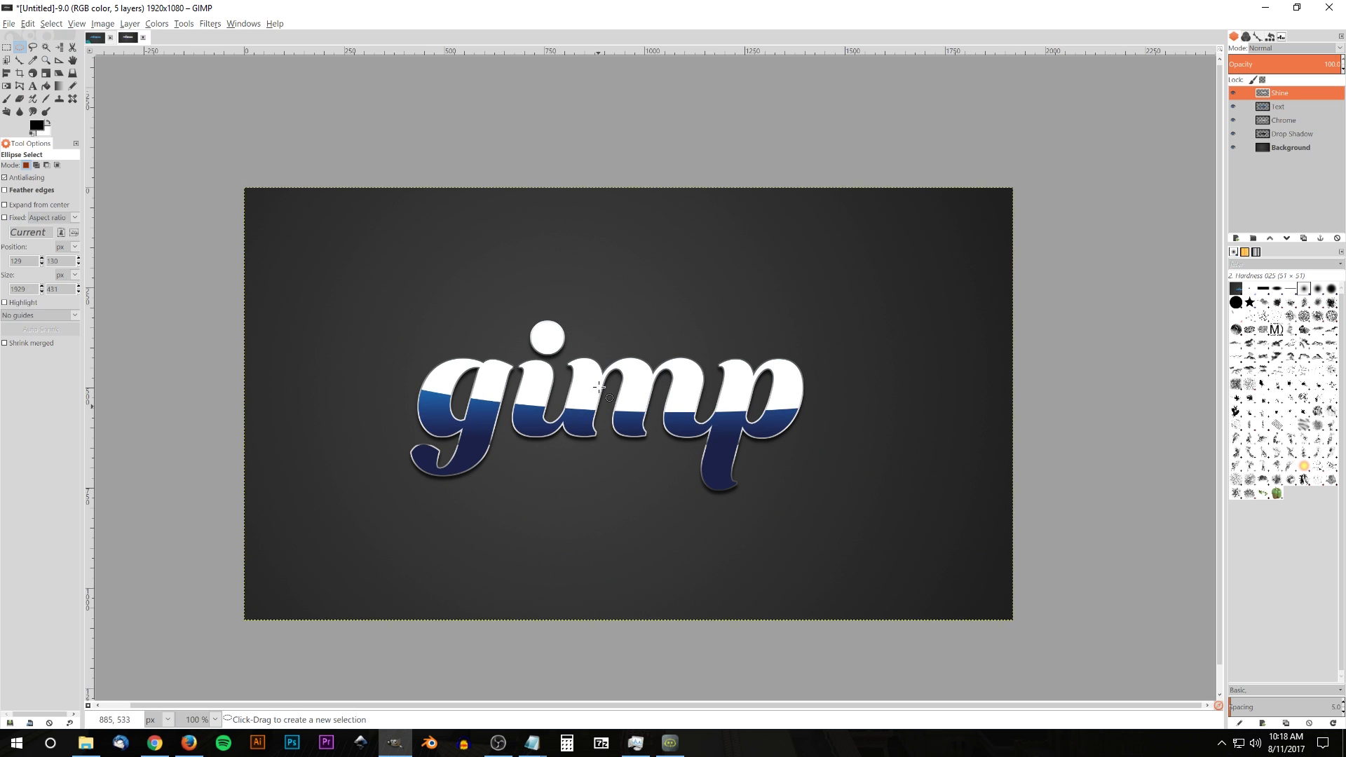
Step: Compare with the finished example image, and add a white (full opacity) layer mask to the Shine layer
key("alt+1")
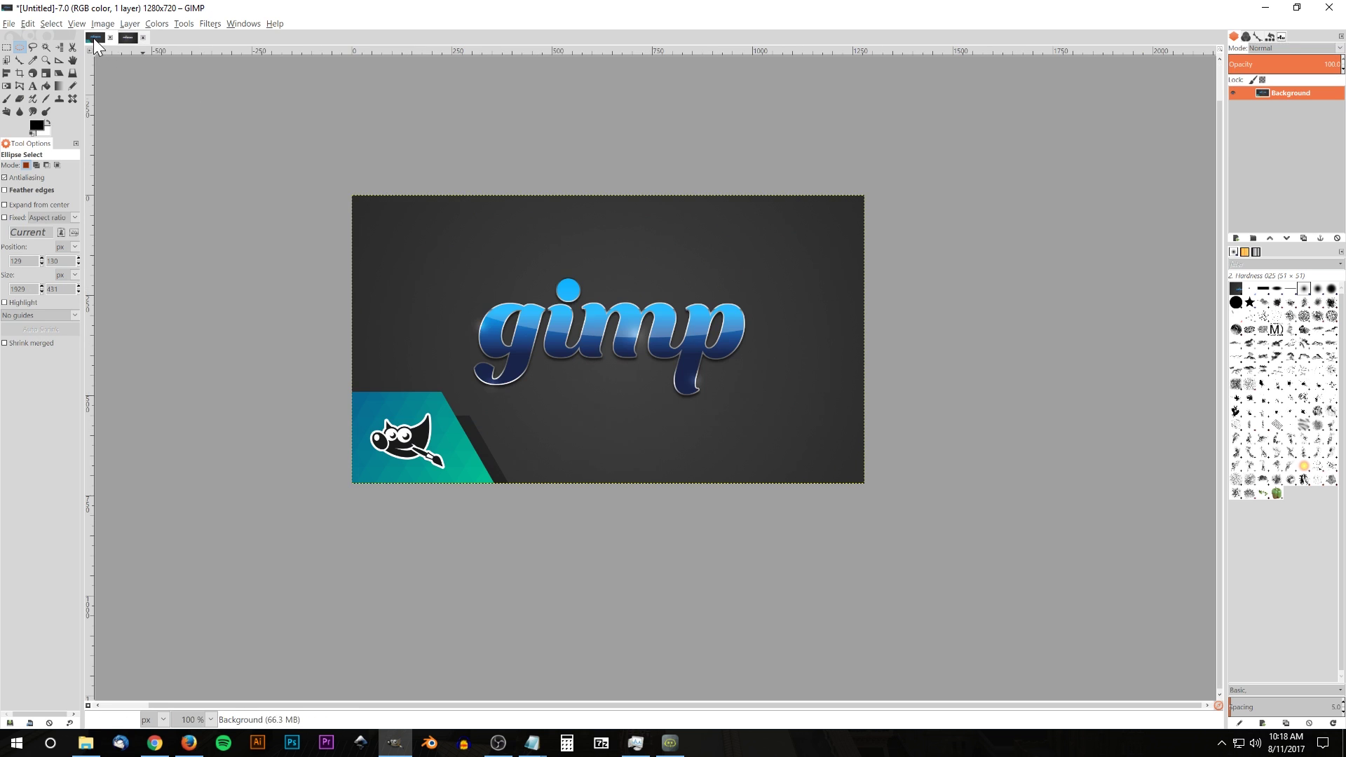
left_click(128, 41)
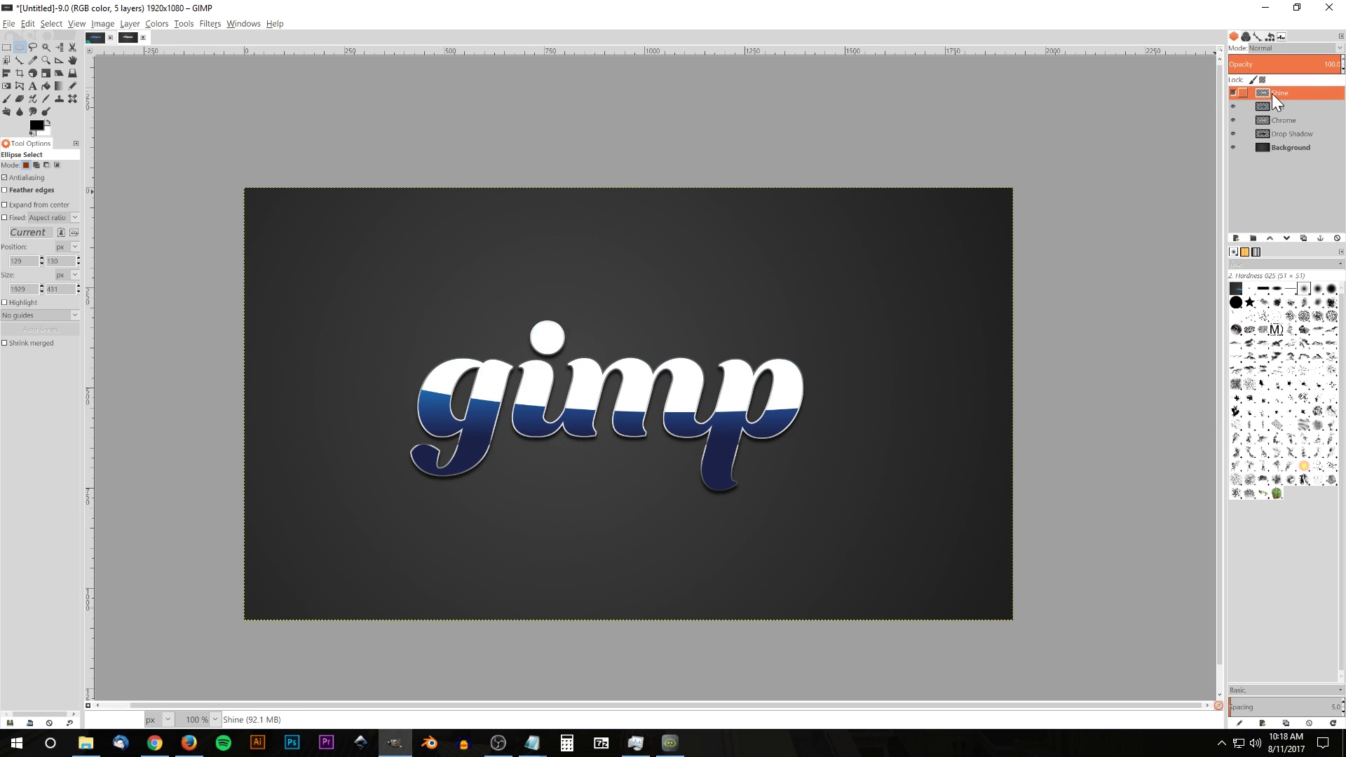
right_click(1272, 94)
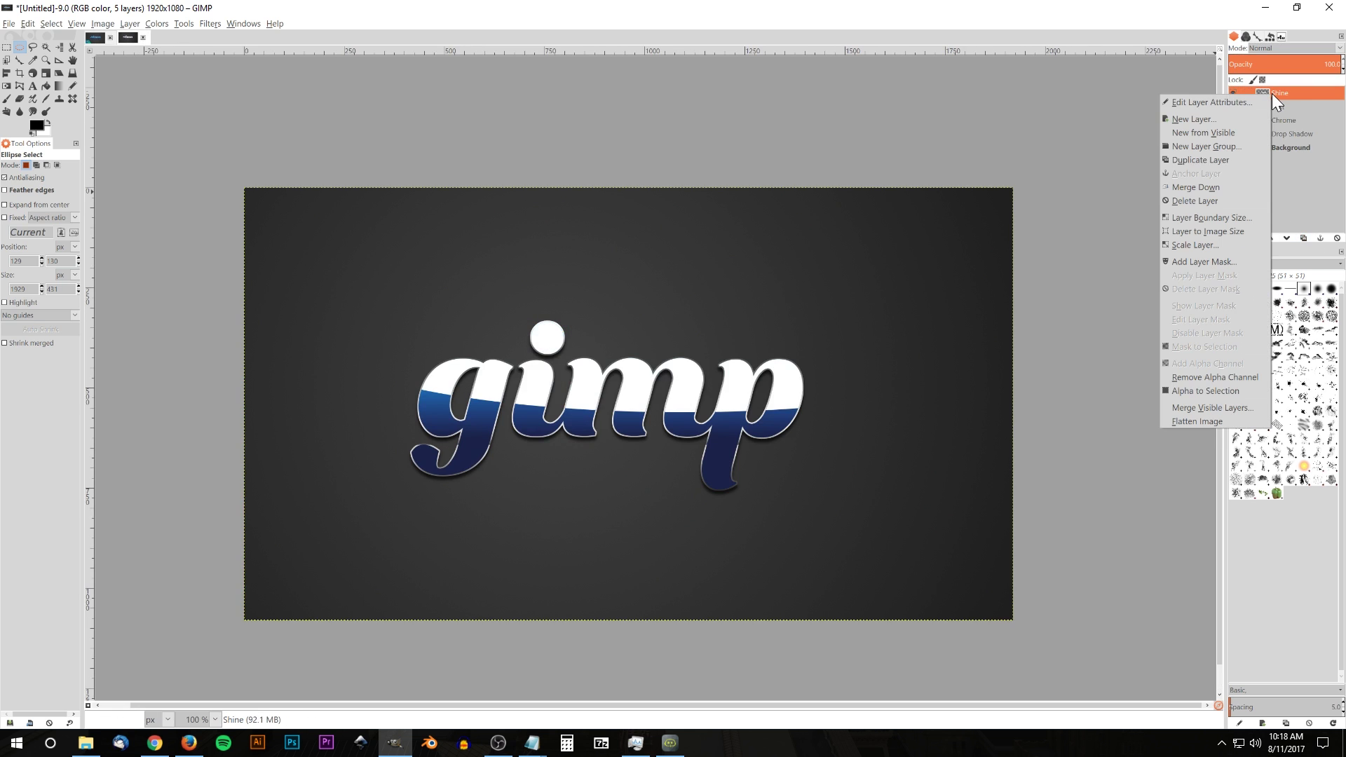
left_click(1209, 261)
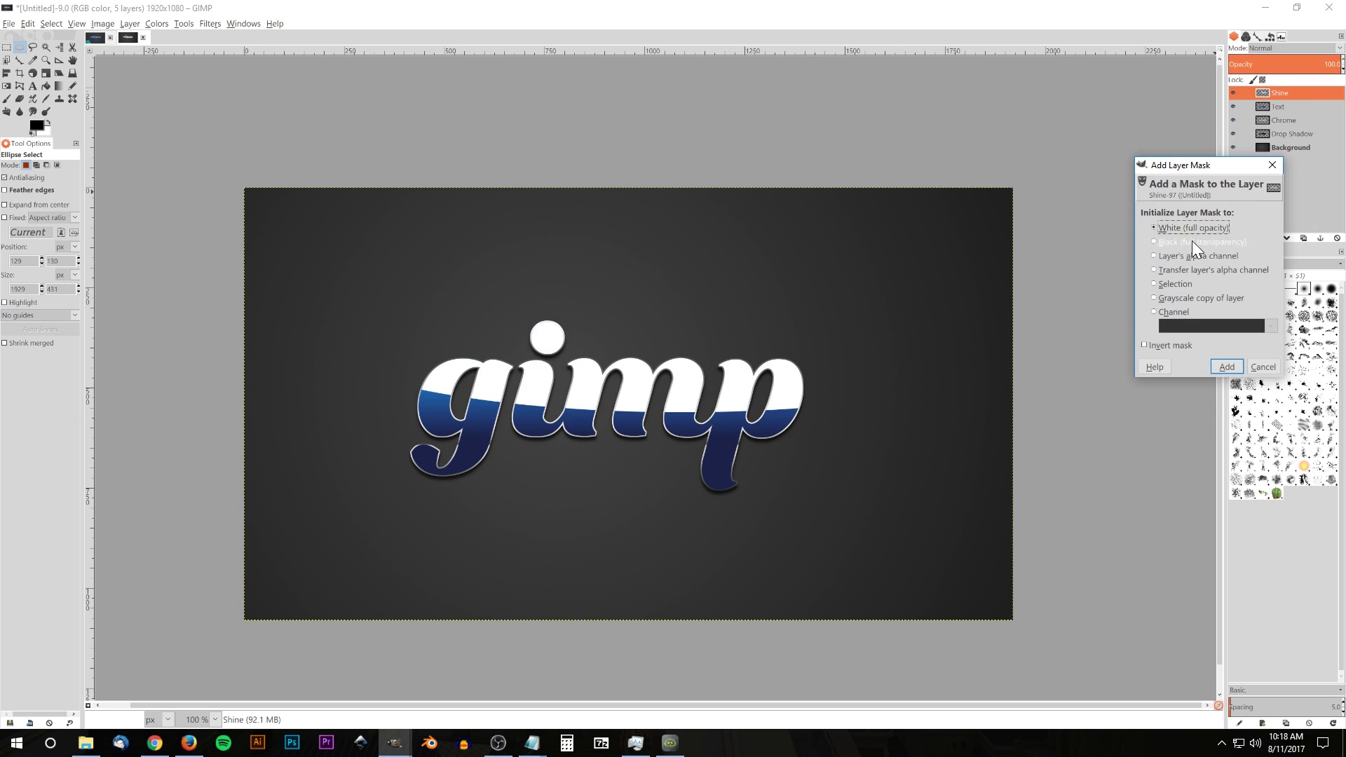
left_click(1227, 366)
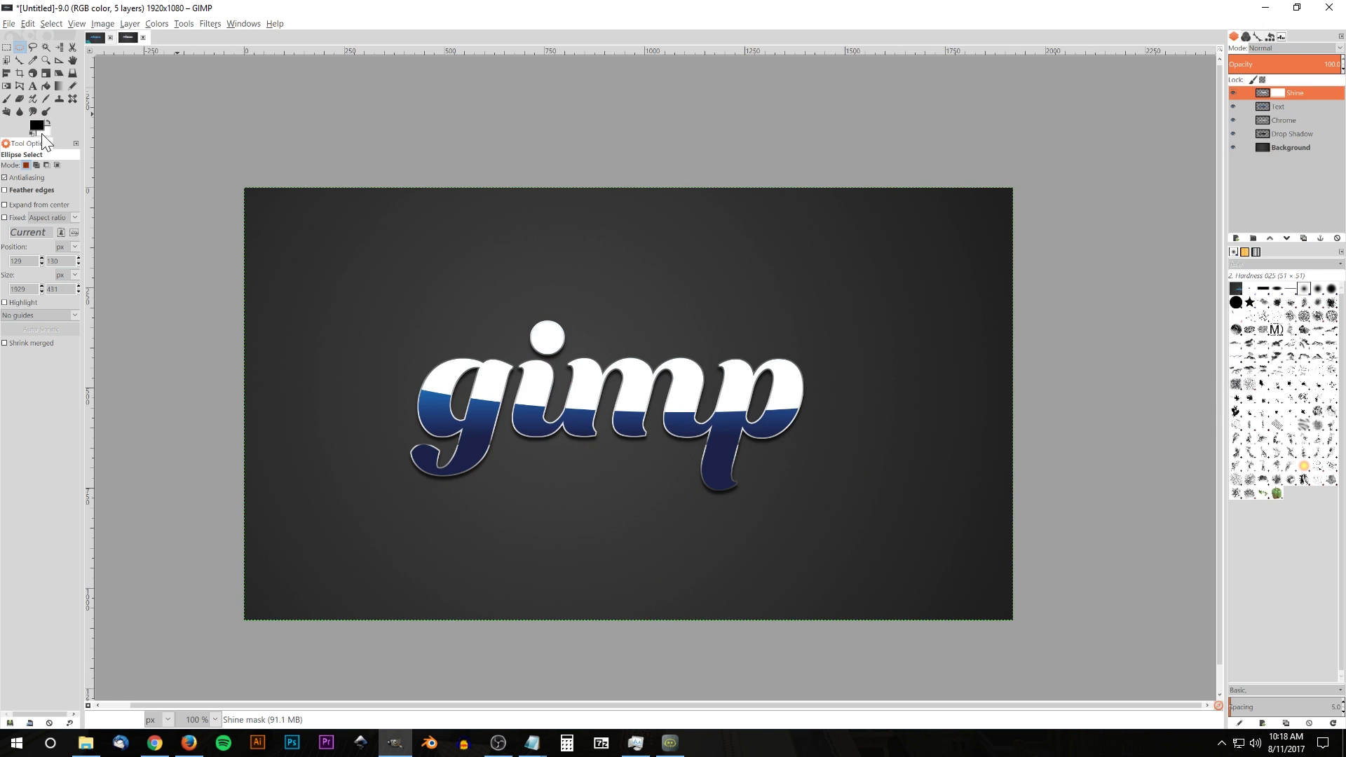
Step: Blend a linear FG to BG gradient from black to white across the Shine mask, fading the white toward the tops of the letters
left_click(59, 85)
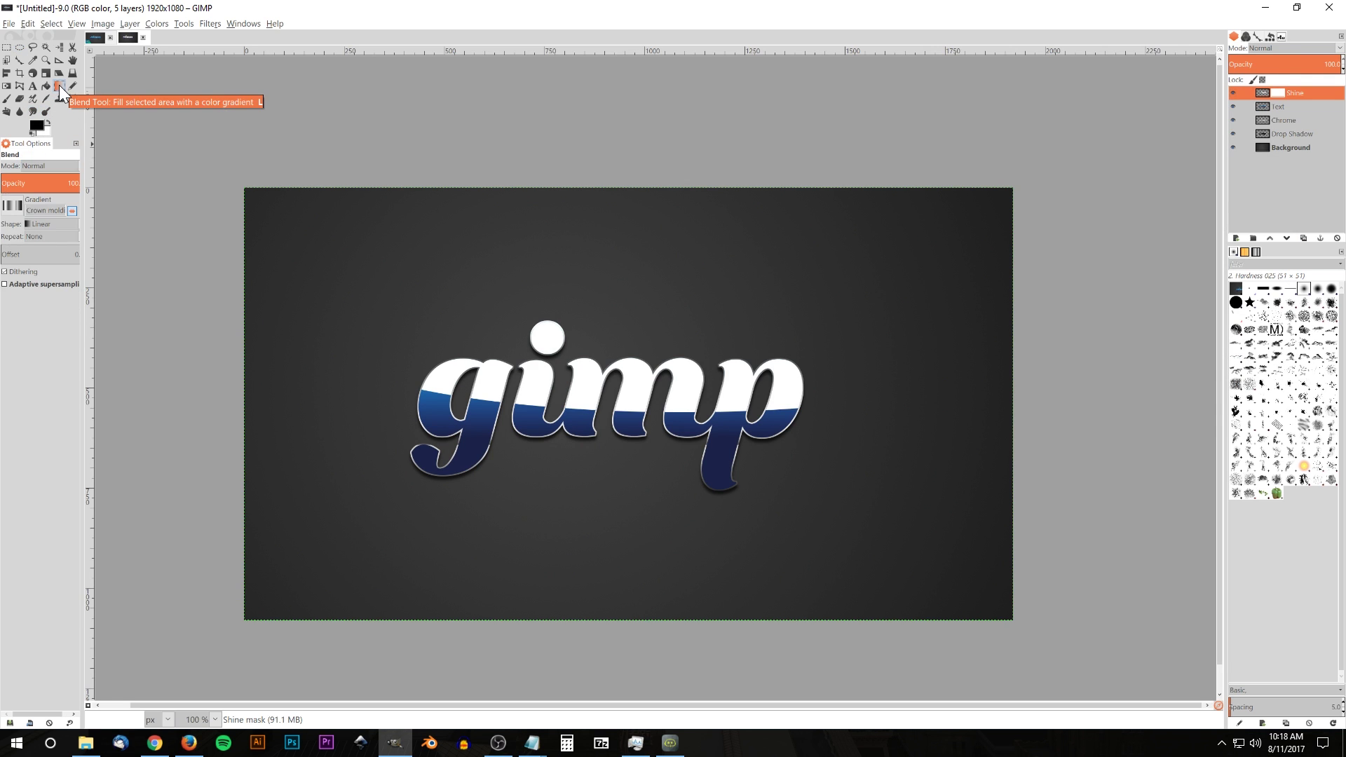
left_click(16, 205)
left_click_drag(69, 255, 73, 229)
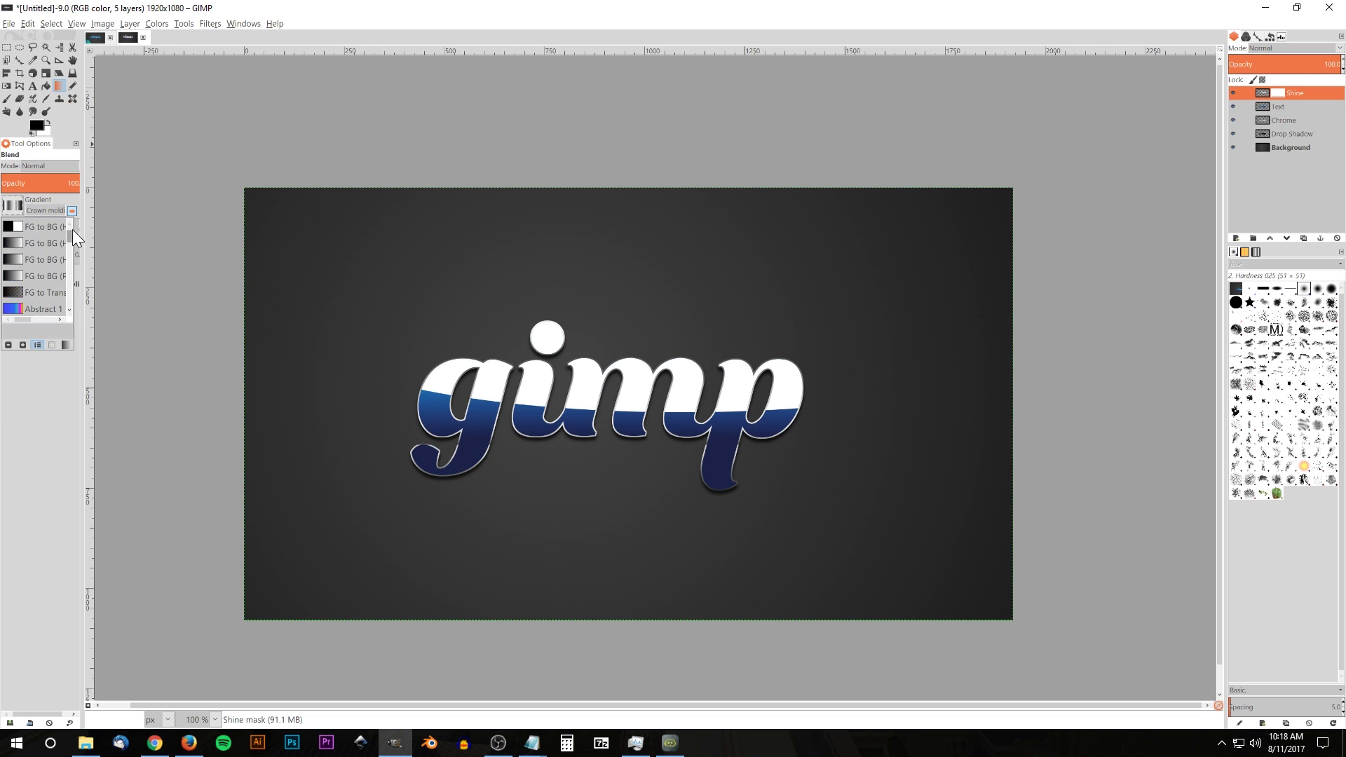
left_click(22, 242)
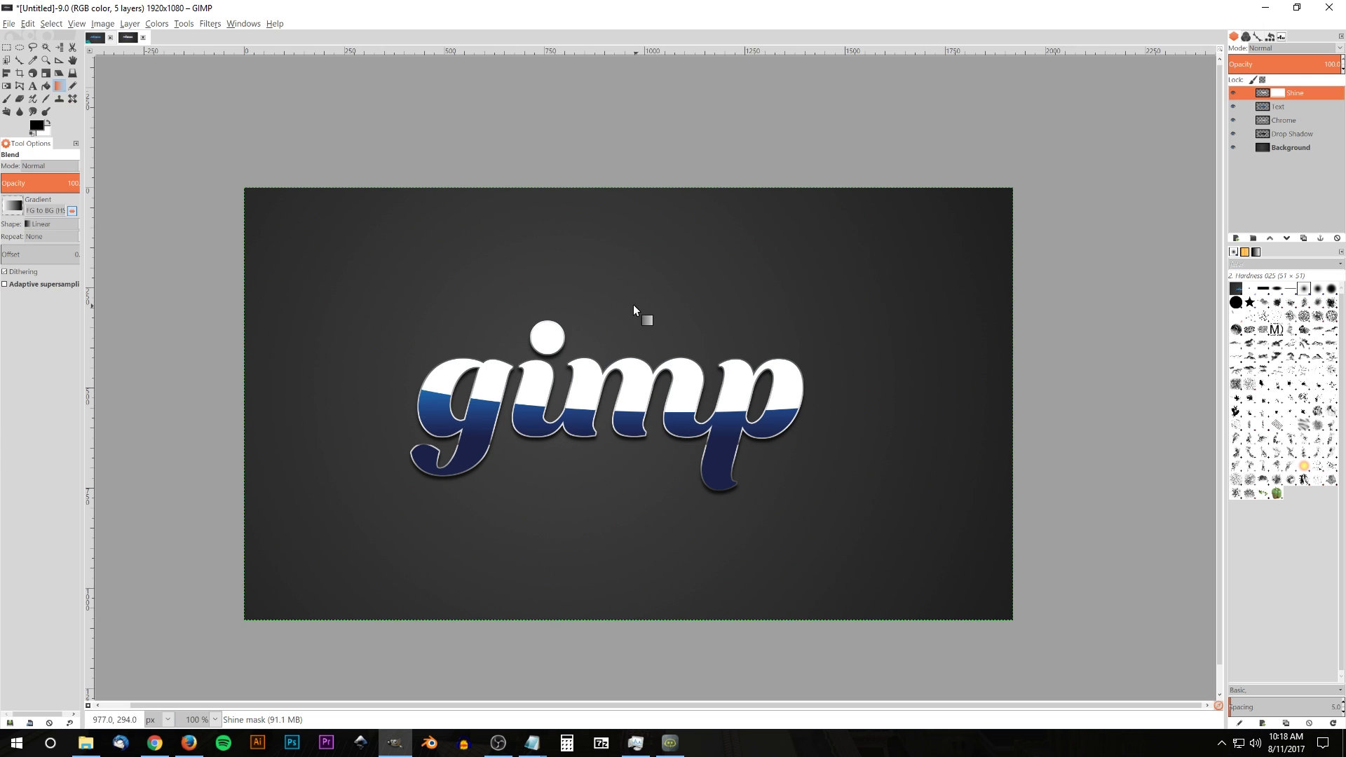
left_click_drag(600, 294, 600, 410)
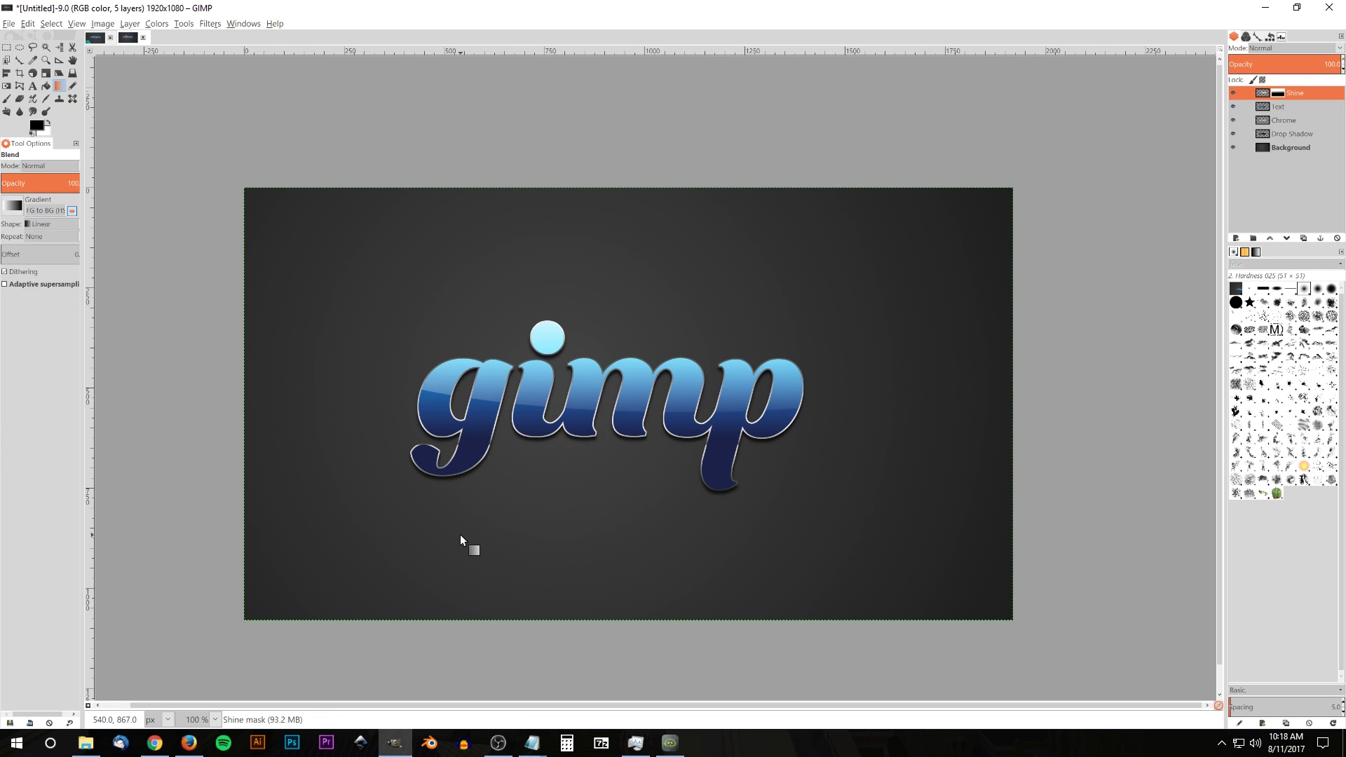
left_click_drag(617, 439, 615, 334)
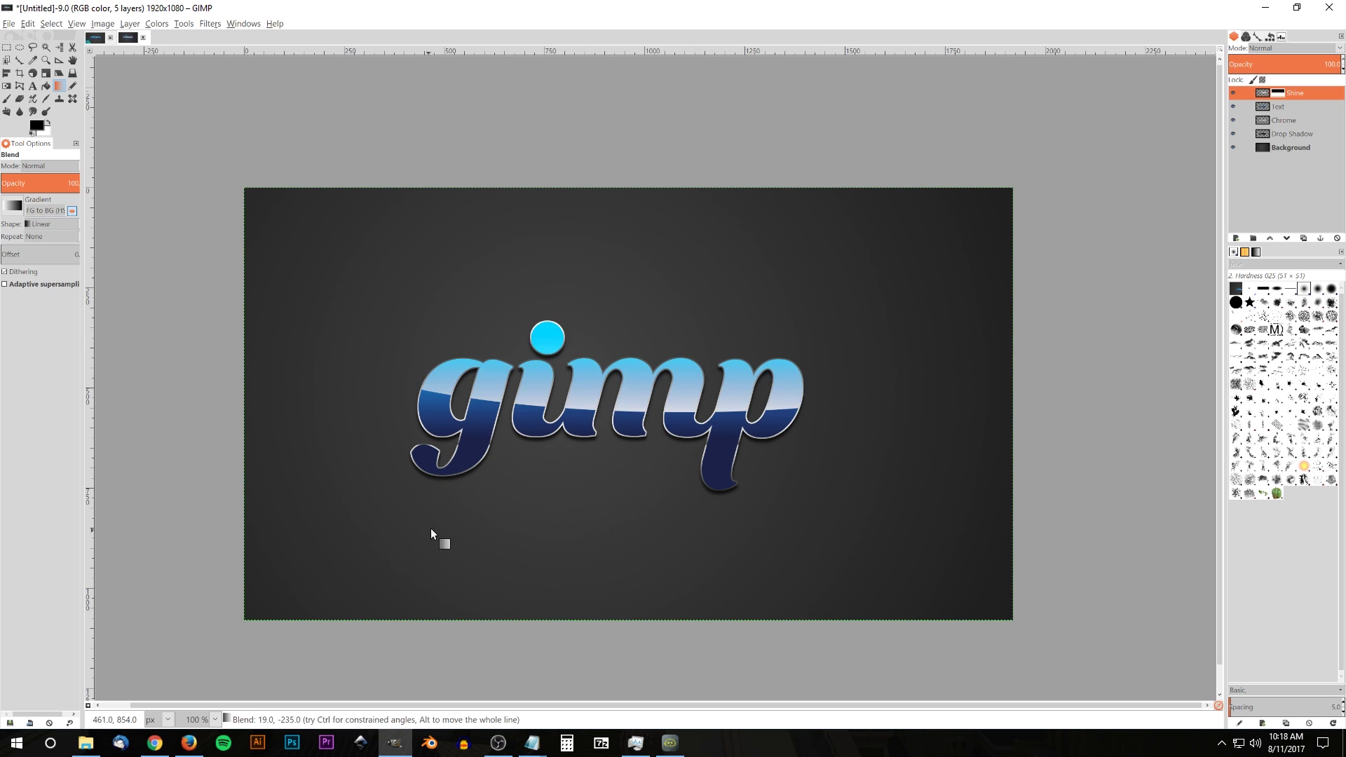
Step: Lower the Shine layer's opacity to 77 and compare the result with the finished example image
key("minus")
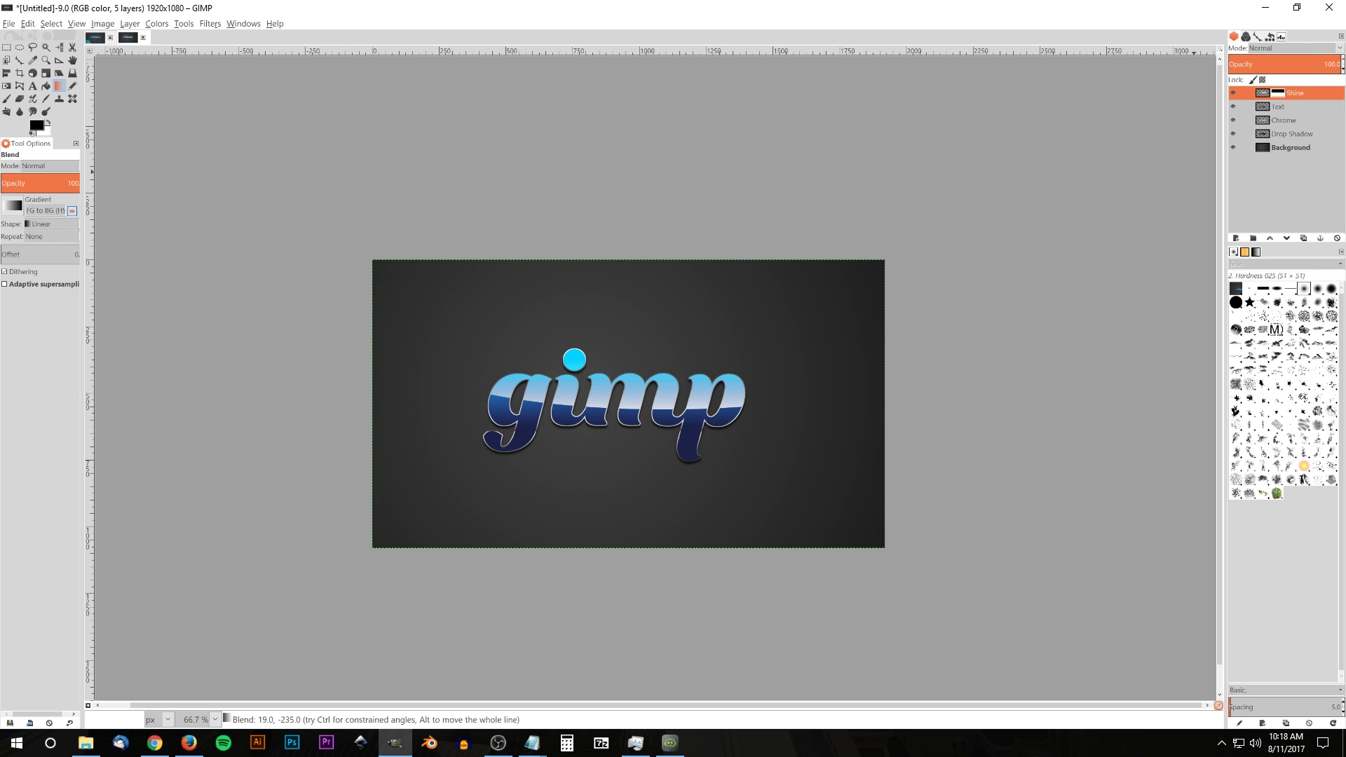
left_click_drag(1337, 63, 1316, 62)
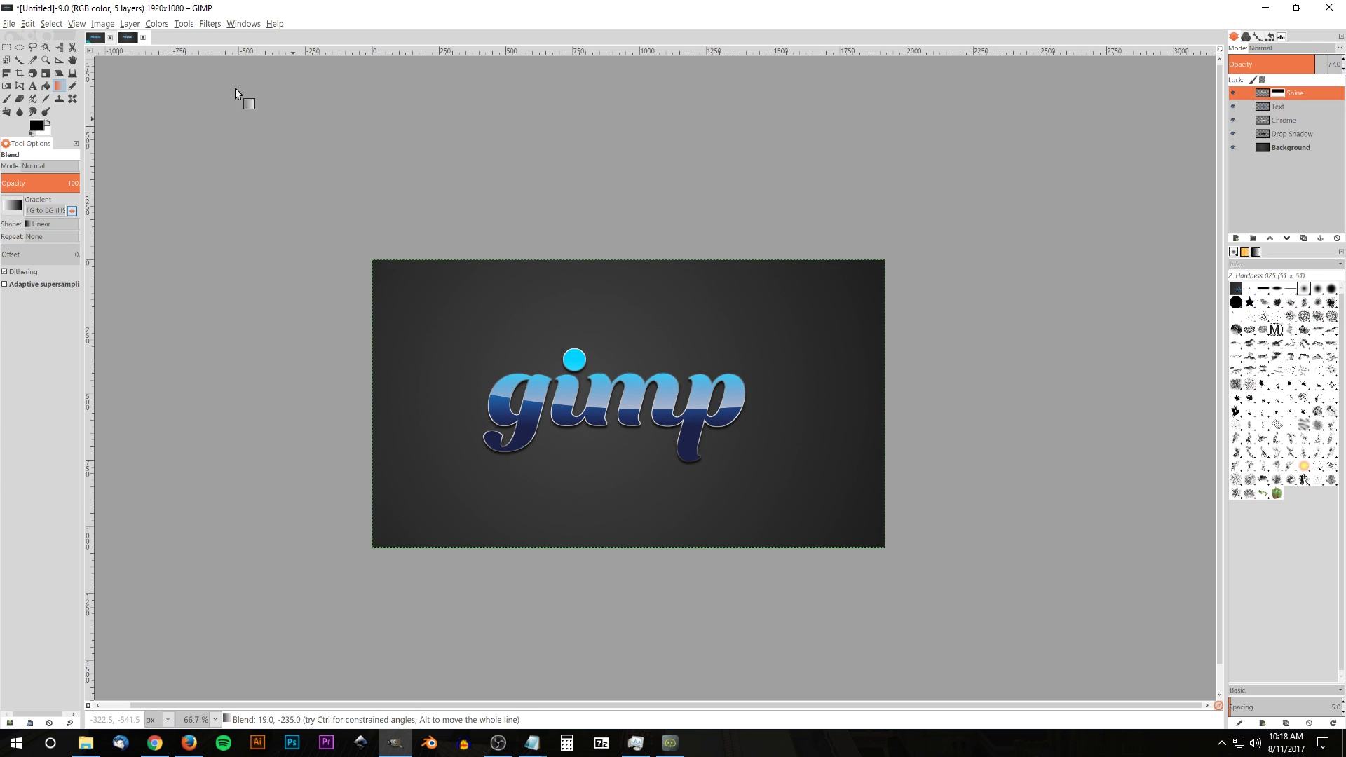
left_click(96, 39)
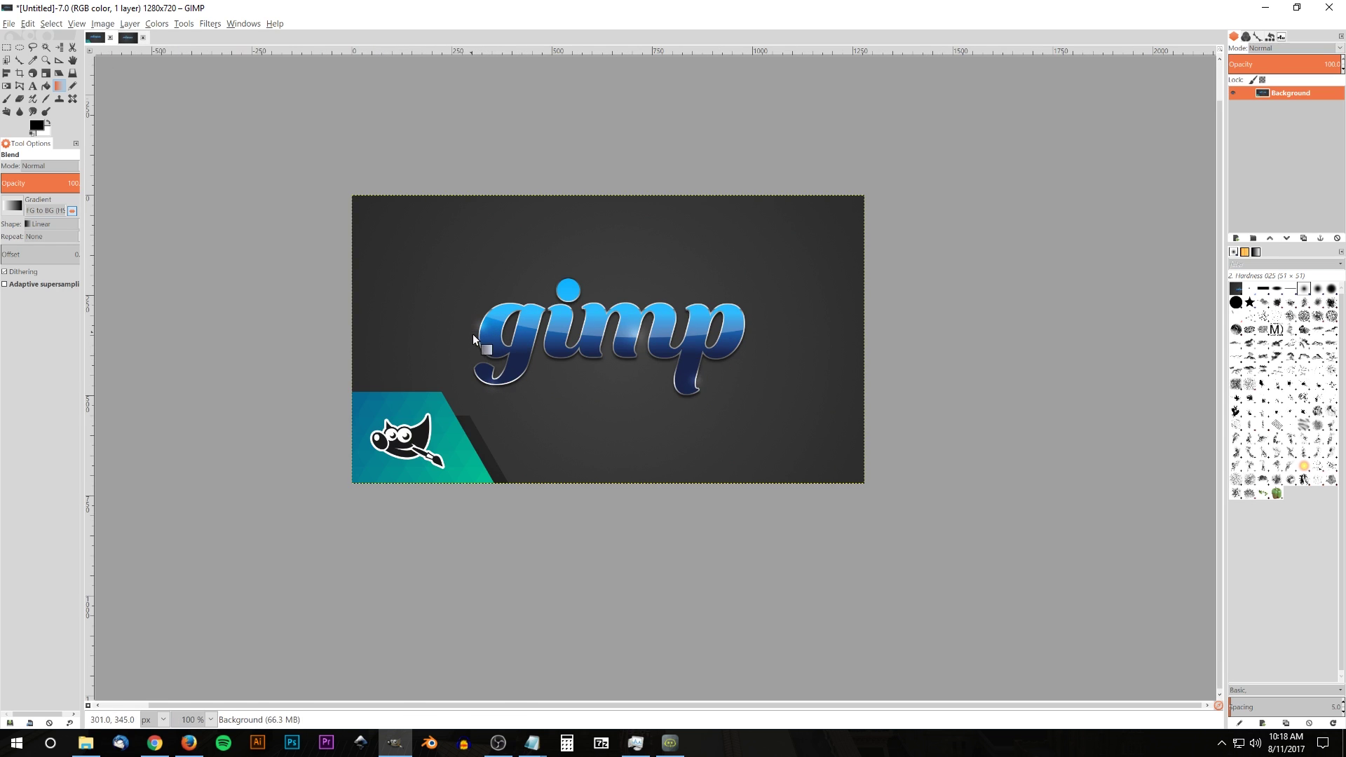
left_click(126, 39)
Step: Select the Paintbrush with white as the foreground color, and create a transparent 1920 × 1080 px layer named "Shine 2" above the Shine layer
left_click(6, 98)
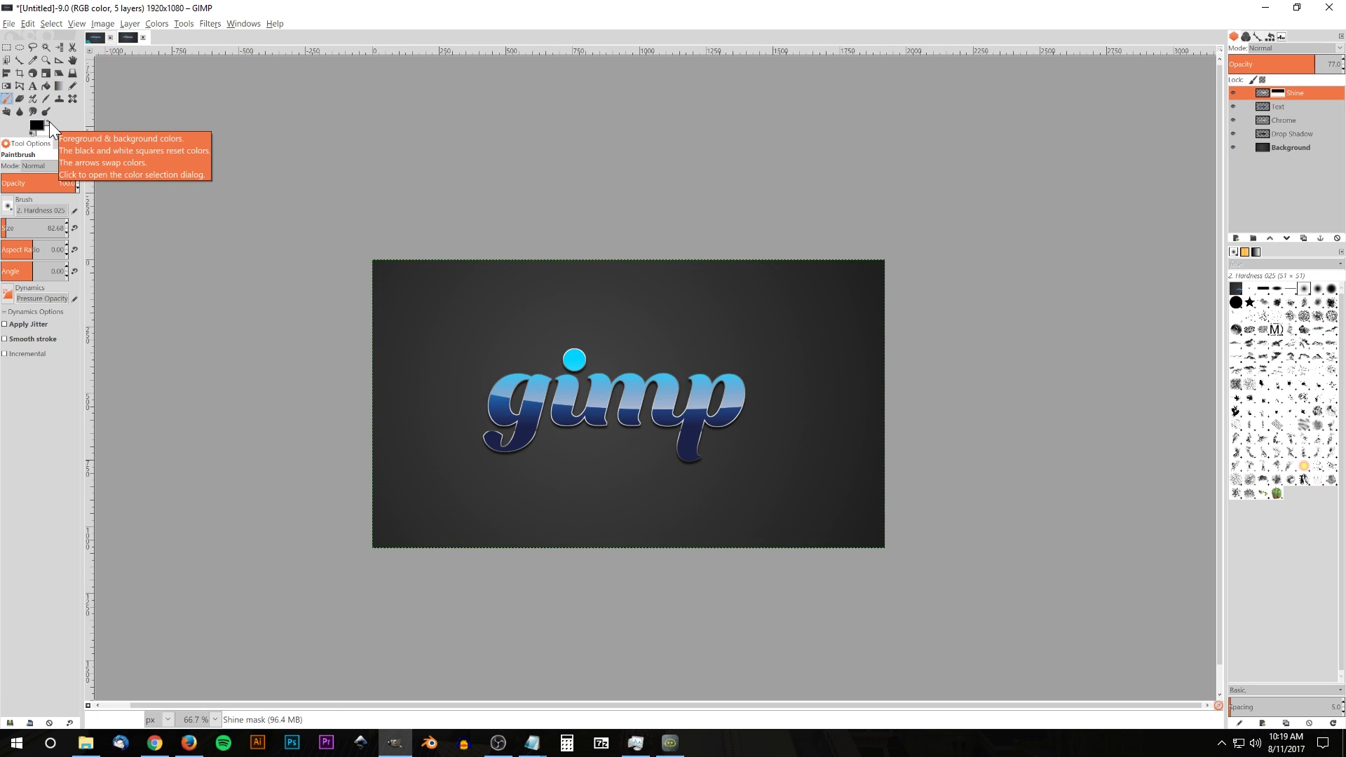
left_click(49, 120)
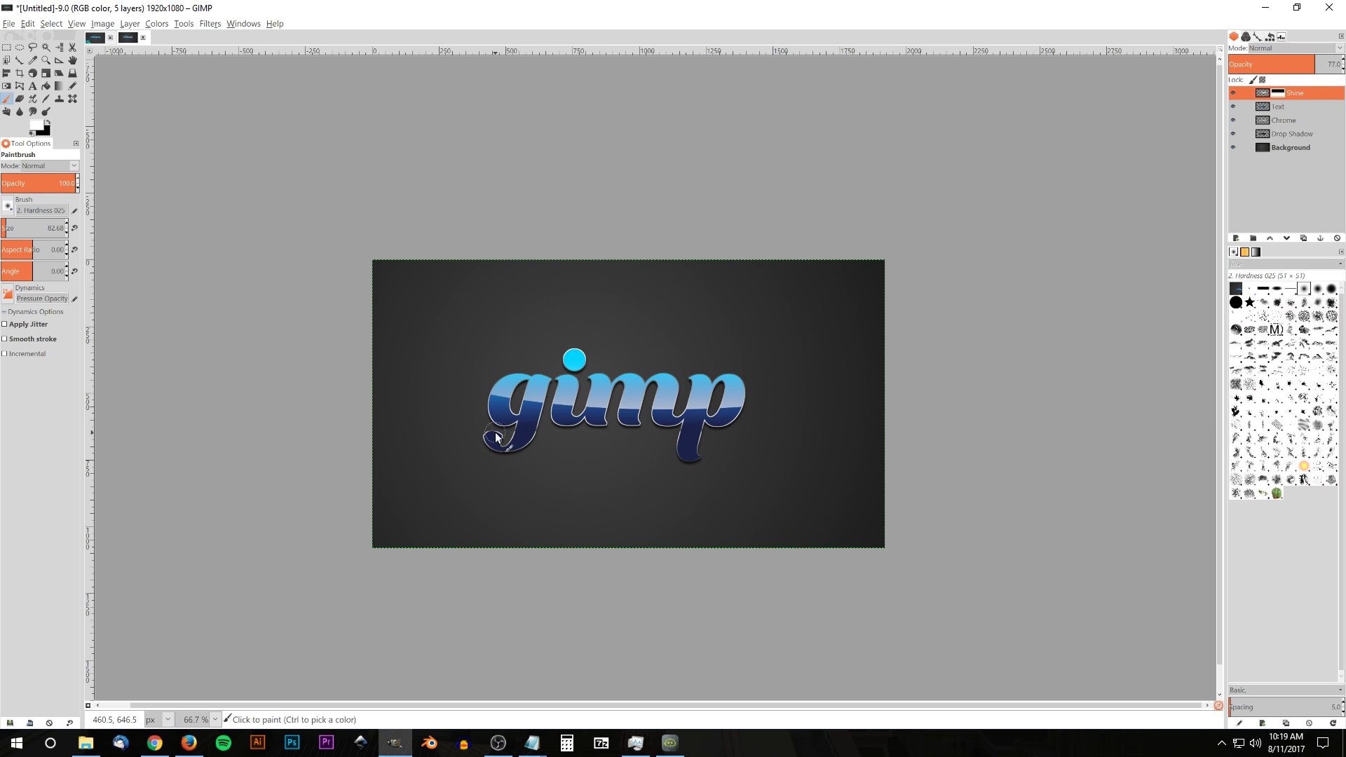
scroll(516, 436, "up", 2, "ctrl")
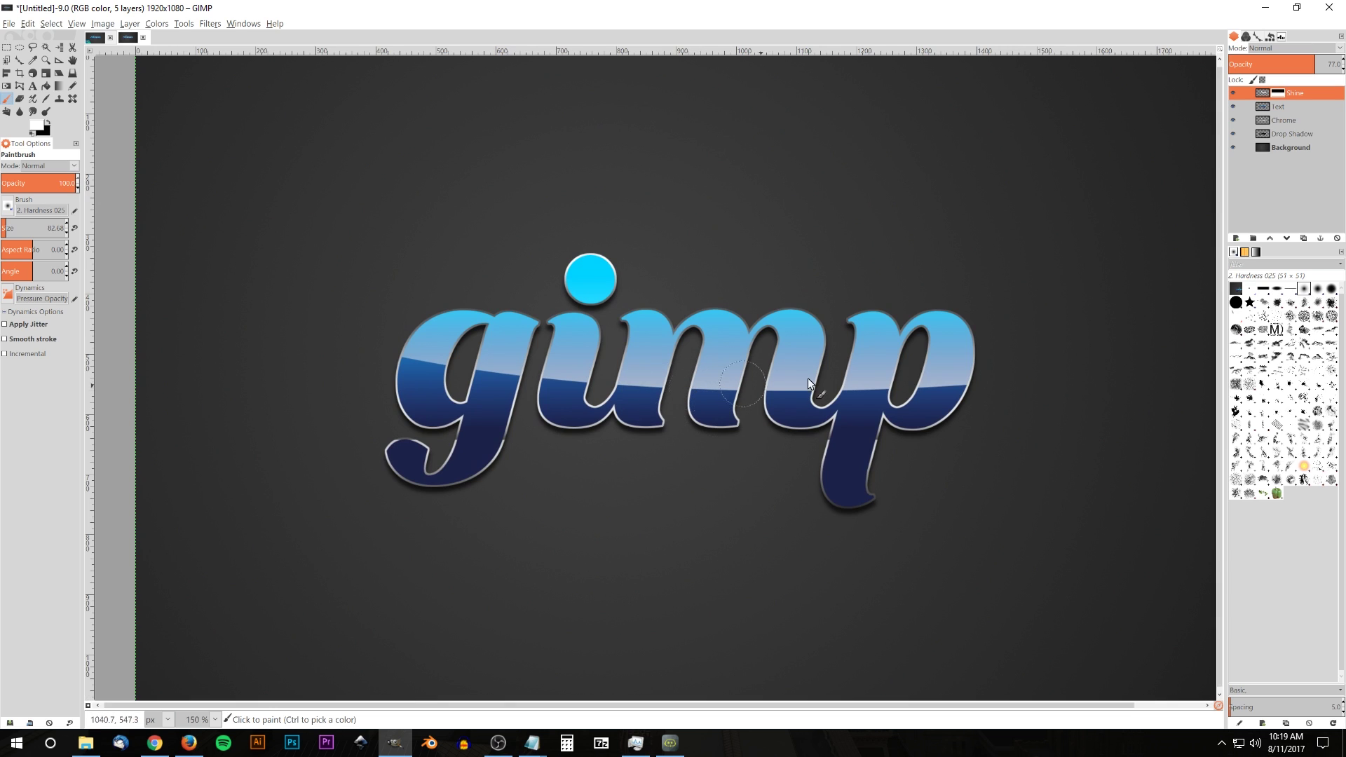
left_click(1236, 238)
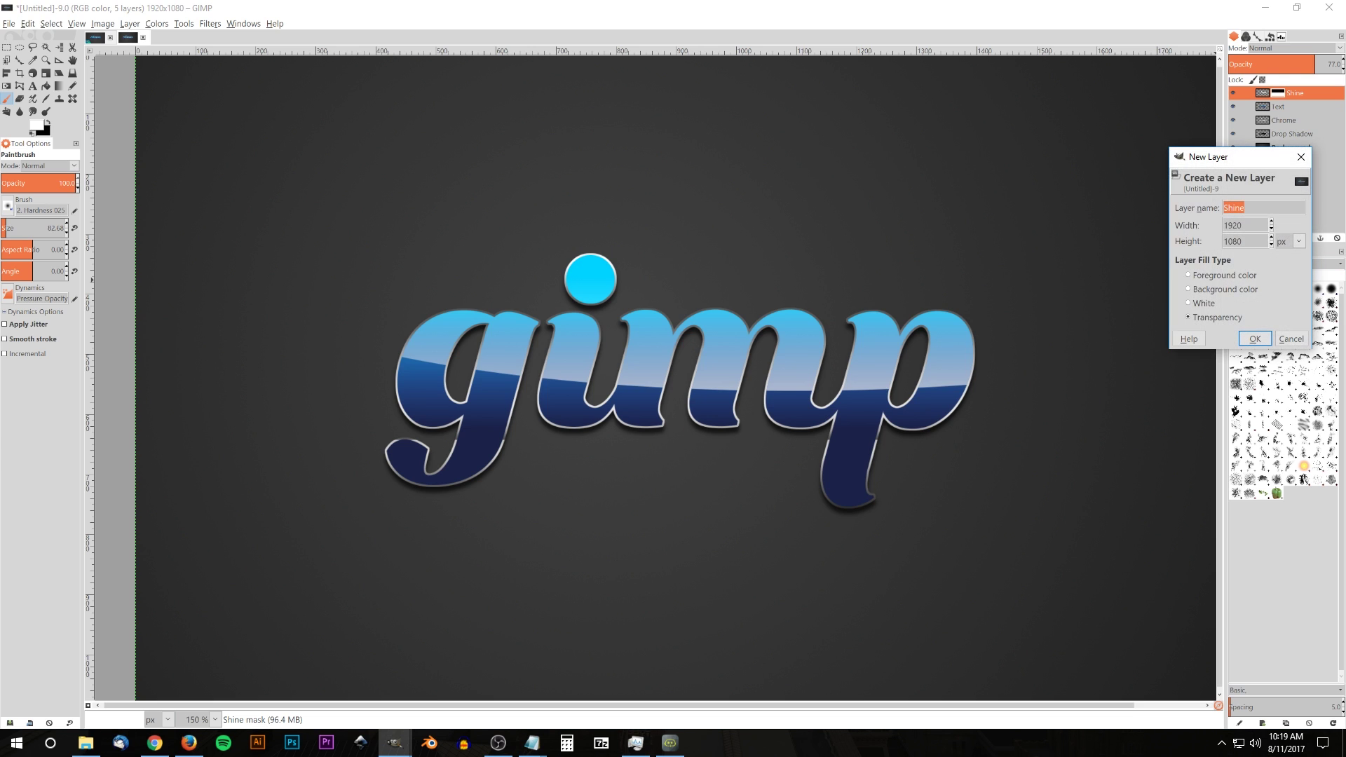
type("Shine 2")
left_click(1255, 339)
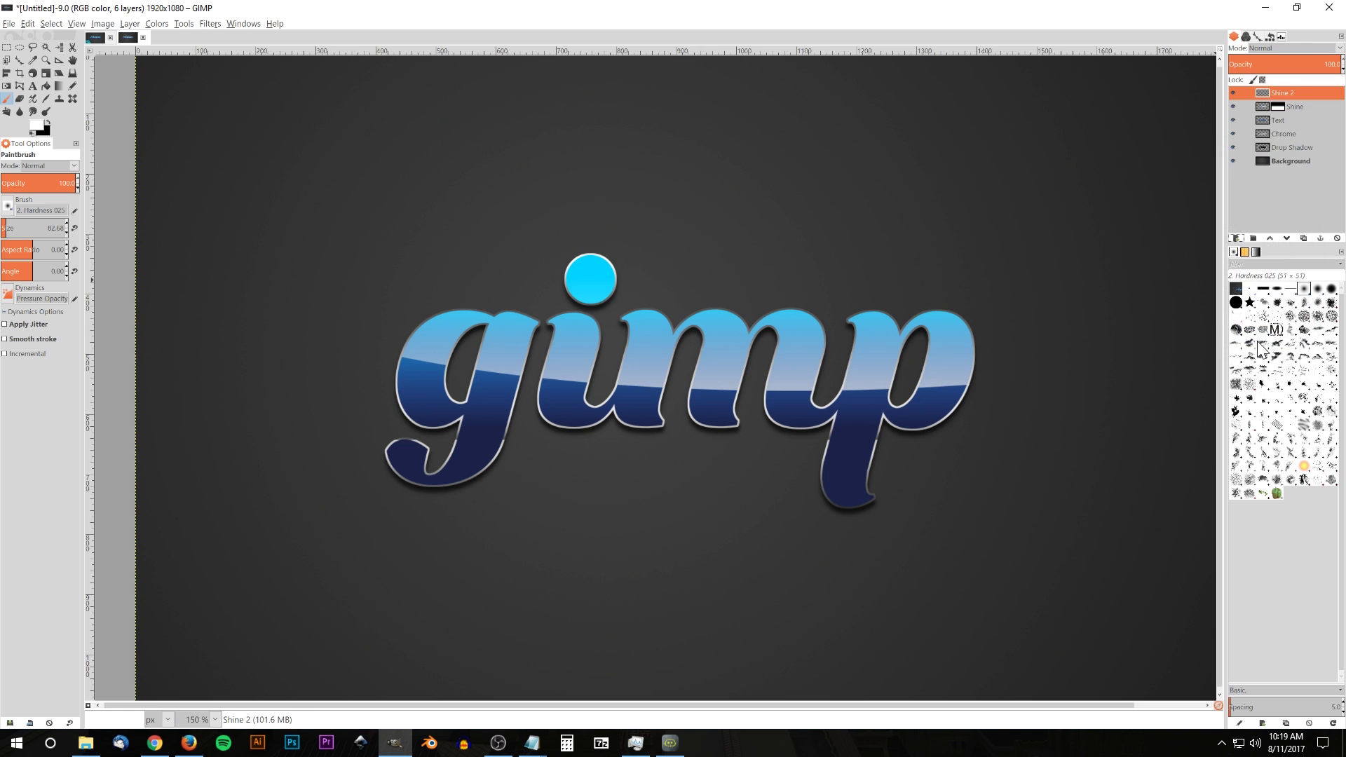
Step: Paint single soft white glints beside the i's lower right curve, on the p's stem, and at the left edges of the dot and g
left_click(663, 385)
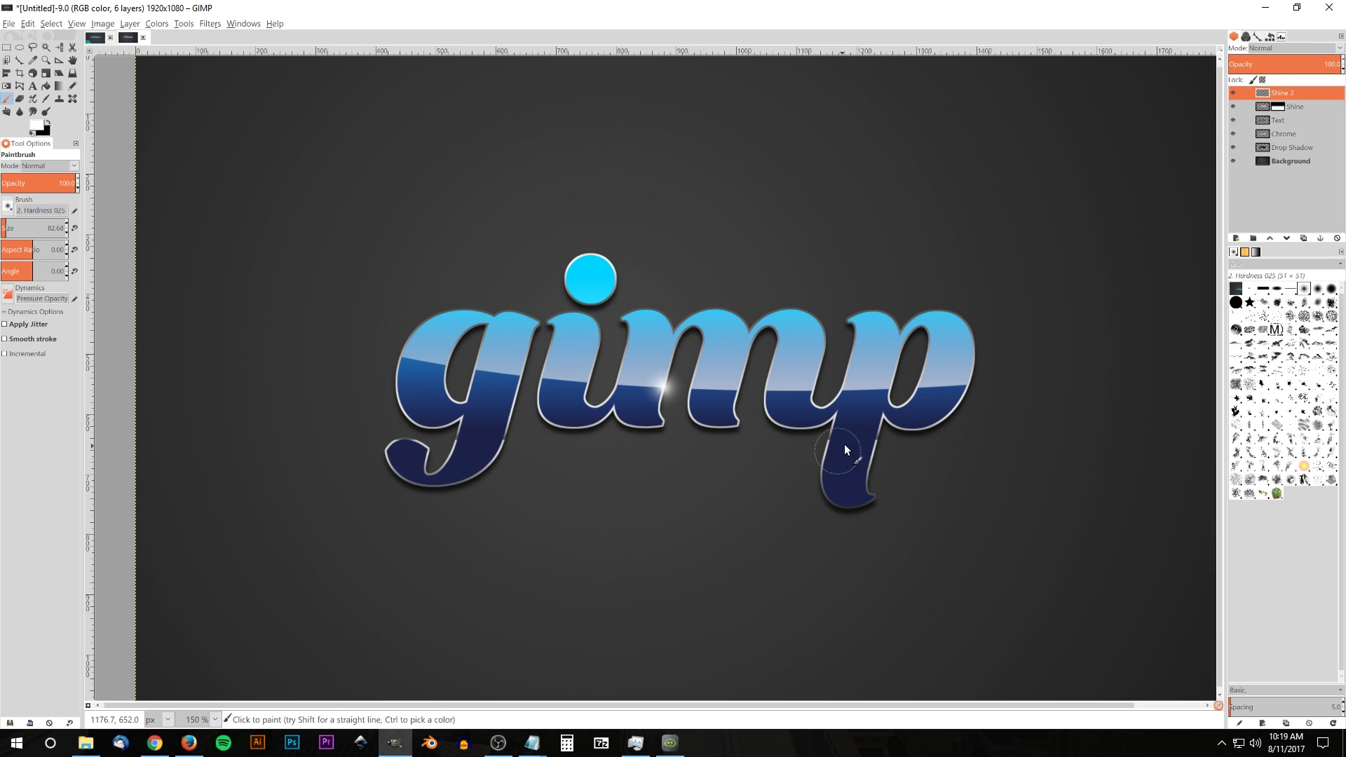
left_click(875, 440)
left_click(569, 263)
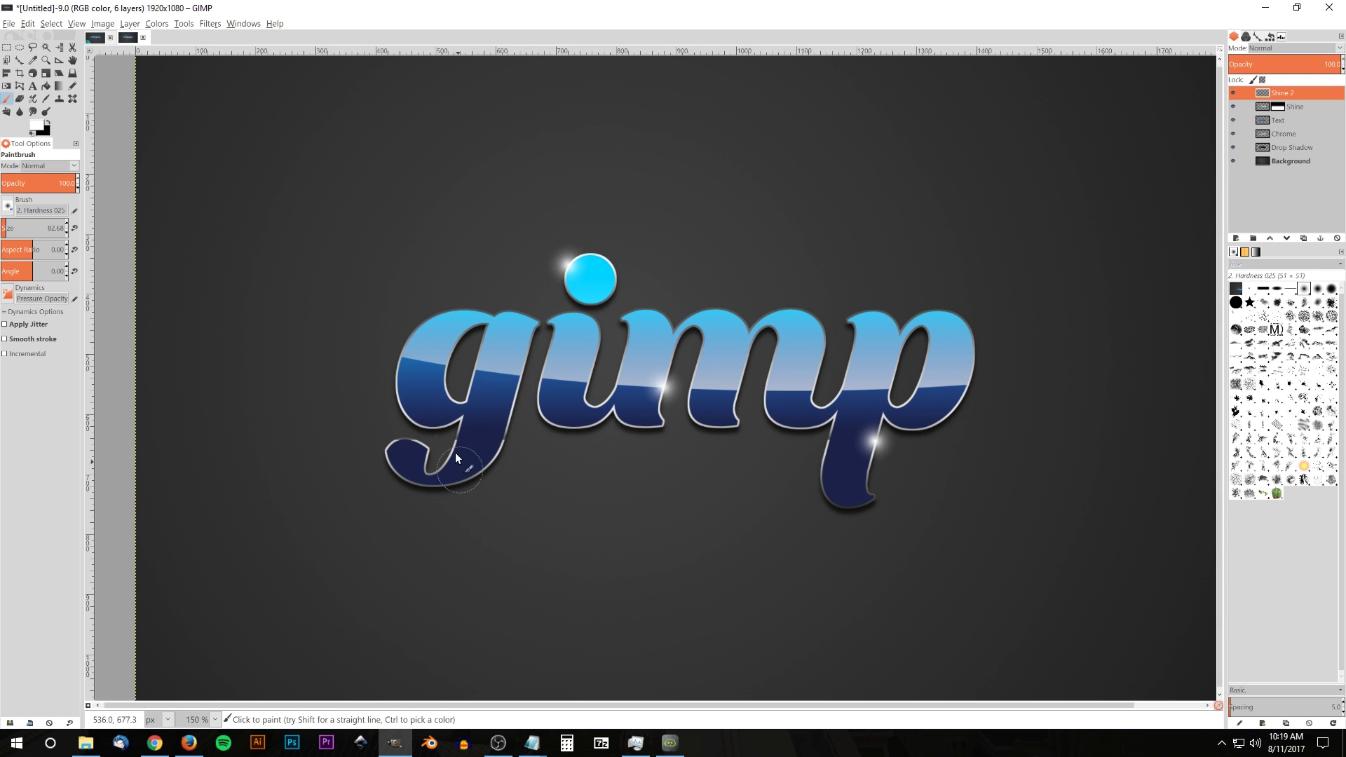
left_click(396, 396)
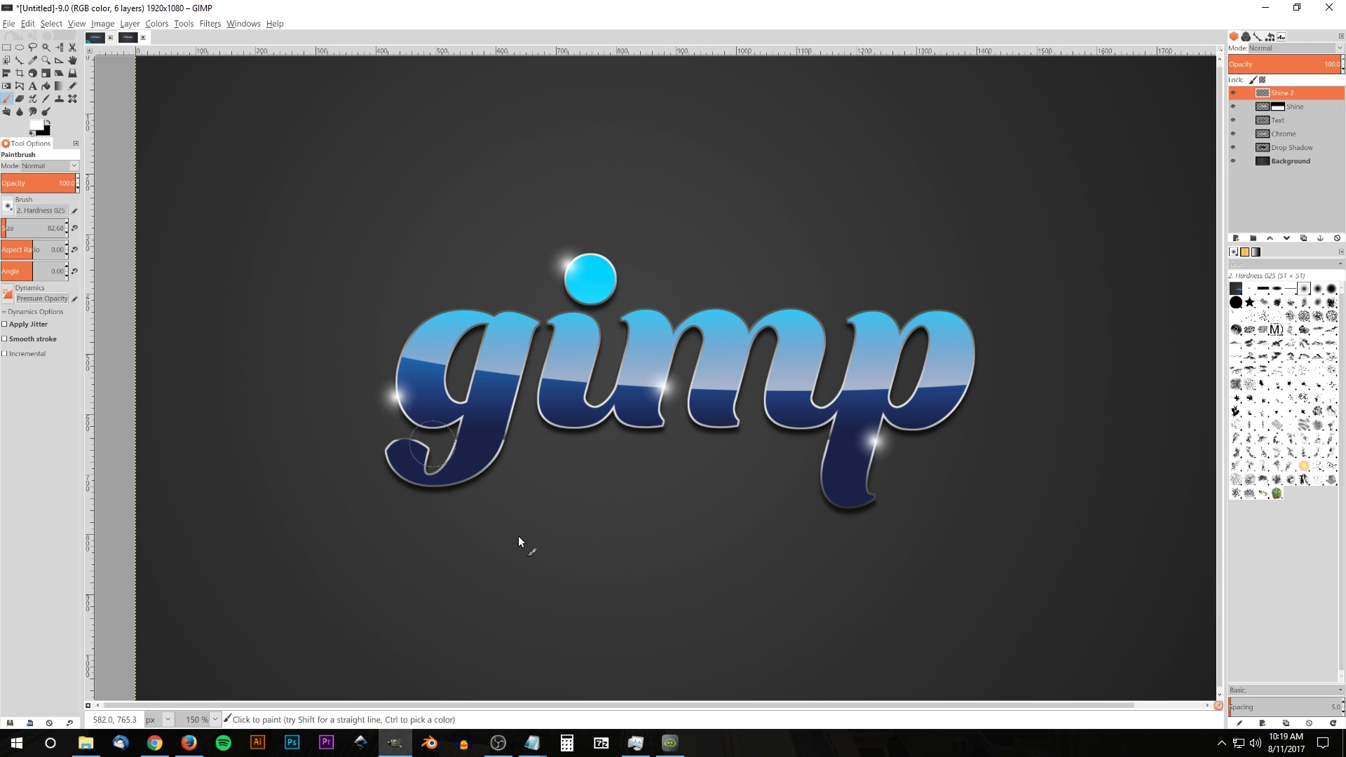
Step: Set the Shine 2 layer's blend mode to Overlay and inspect the glints on the lettering
scroll(675, 530, "right", 1)
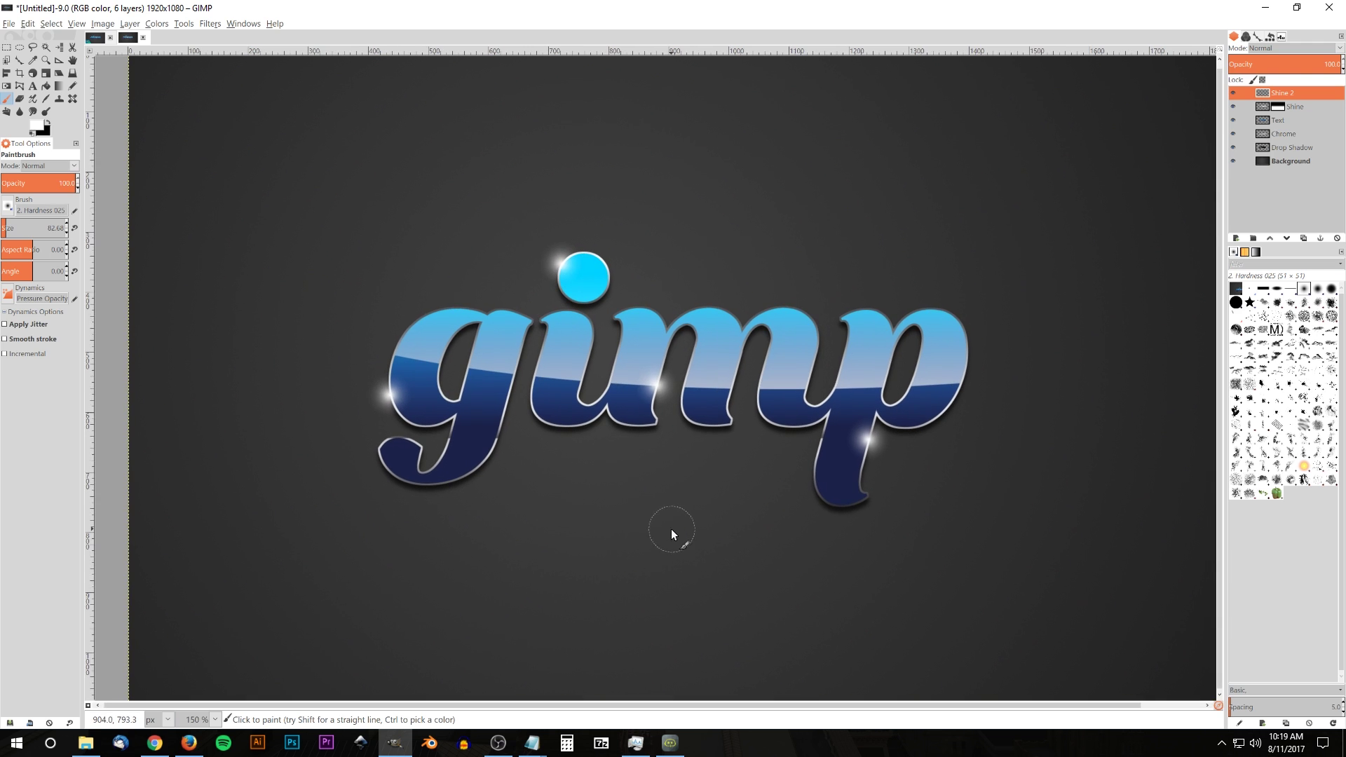
left_click(1339, 48)
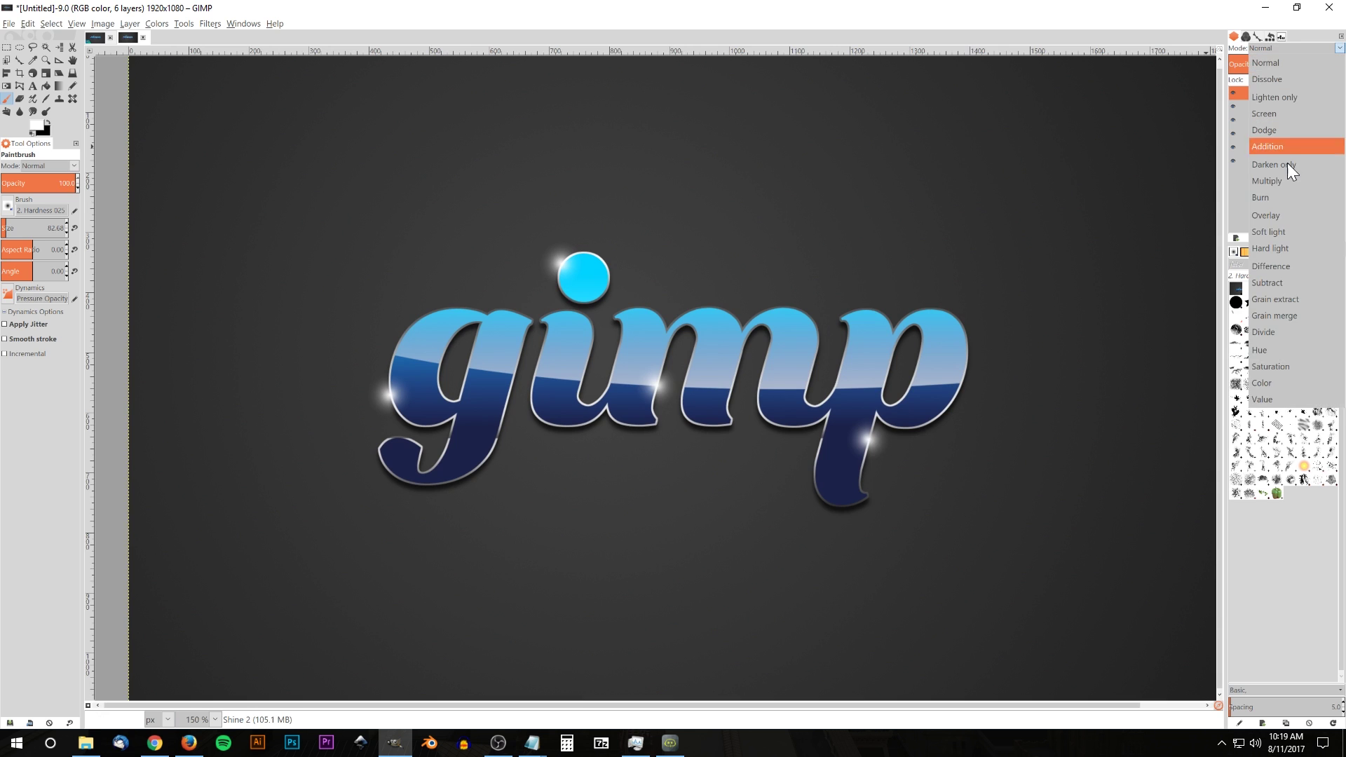
left_click(1270, 215)
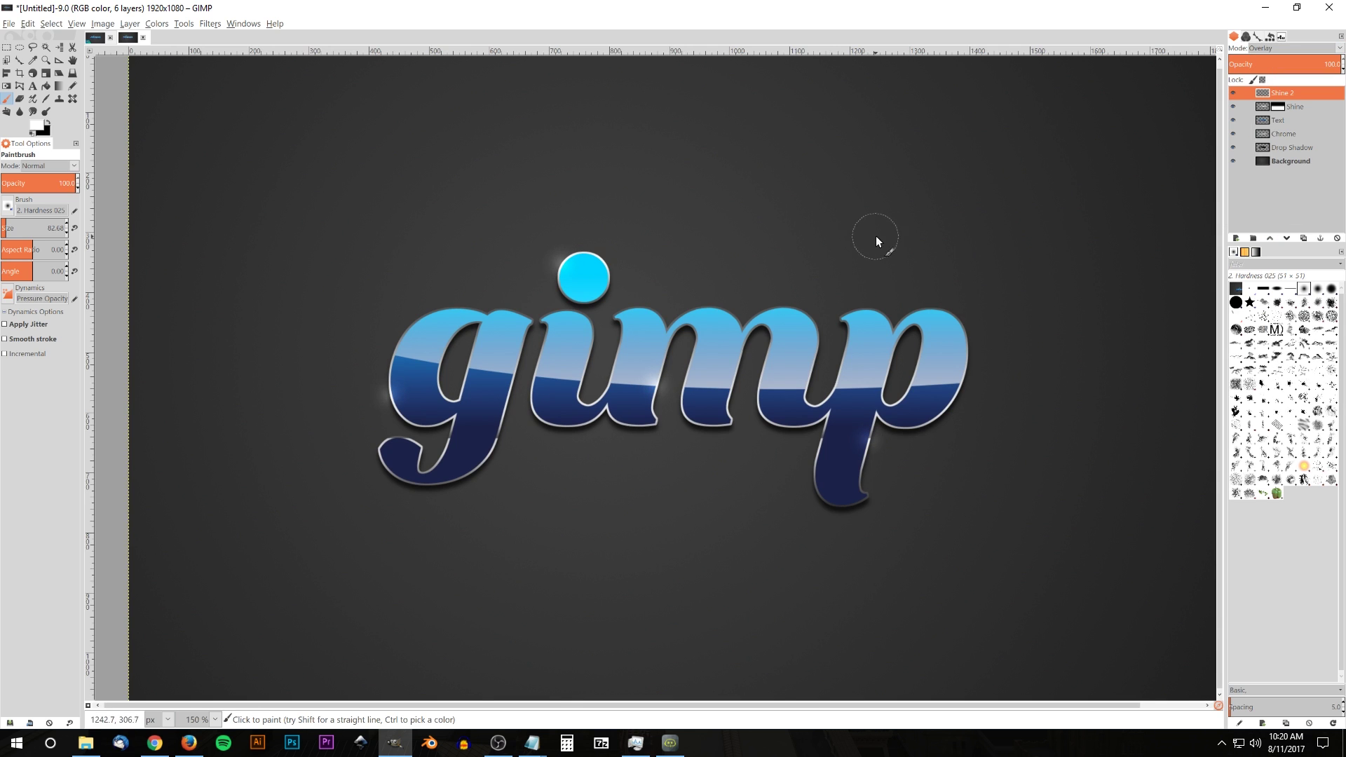
scroll(868, 243, "up", 1)
scroll(867, 244, "right", 1)
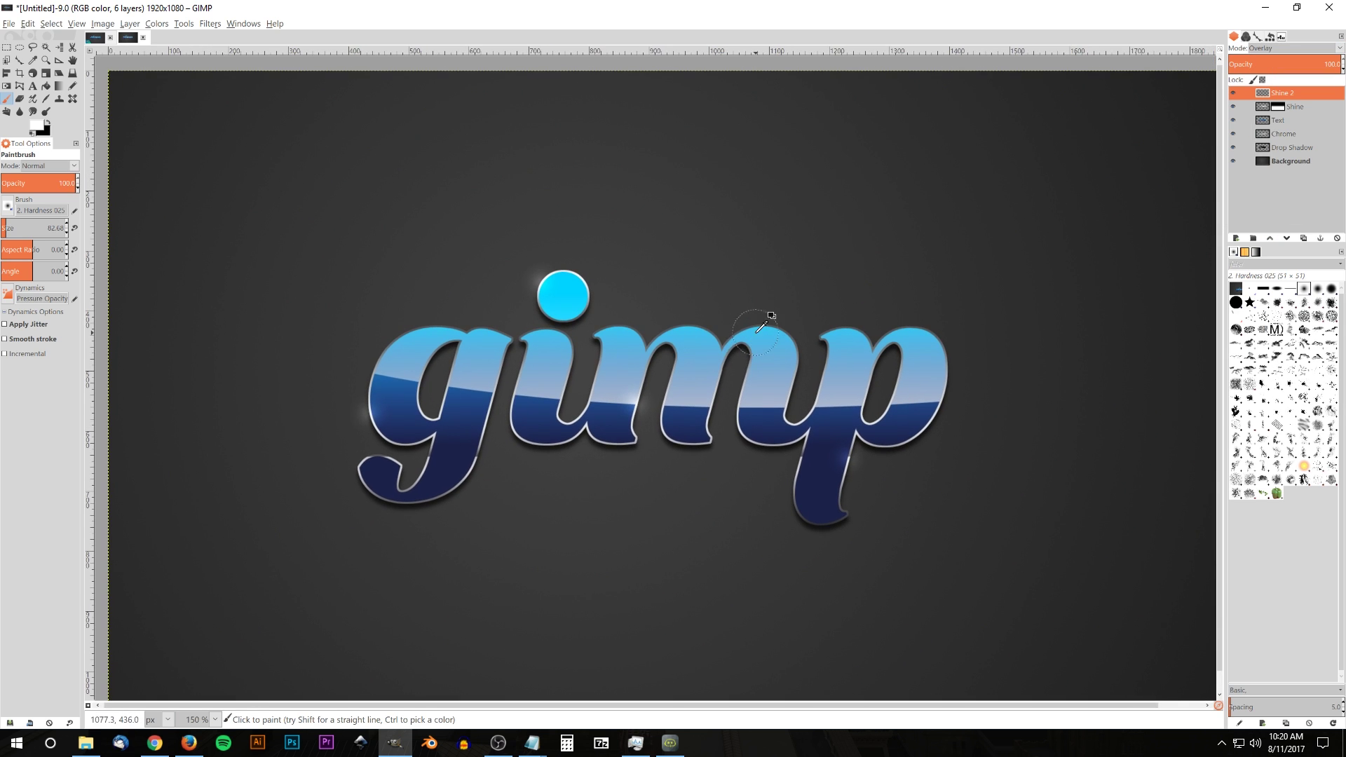
scroll(755, 333, "down", 1, "ctrl")
mouse_move(757, 334)
left_mouse_down()
mouse_move(743, 385)
mouse_move(752, 335)
left_mouse_up()
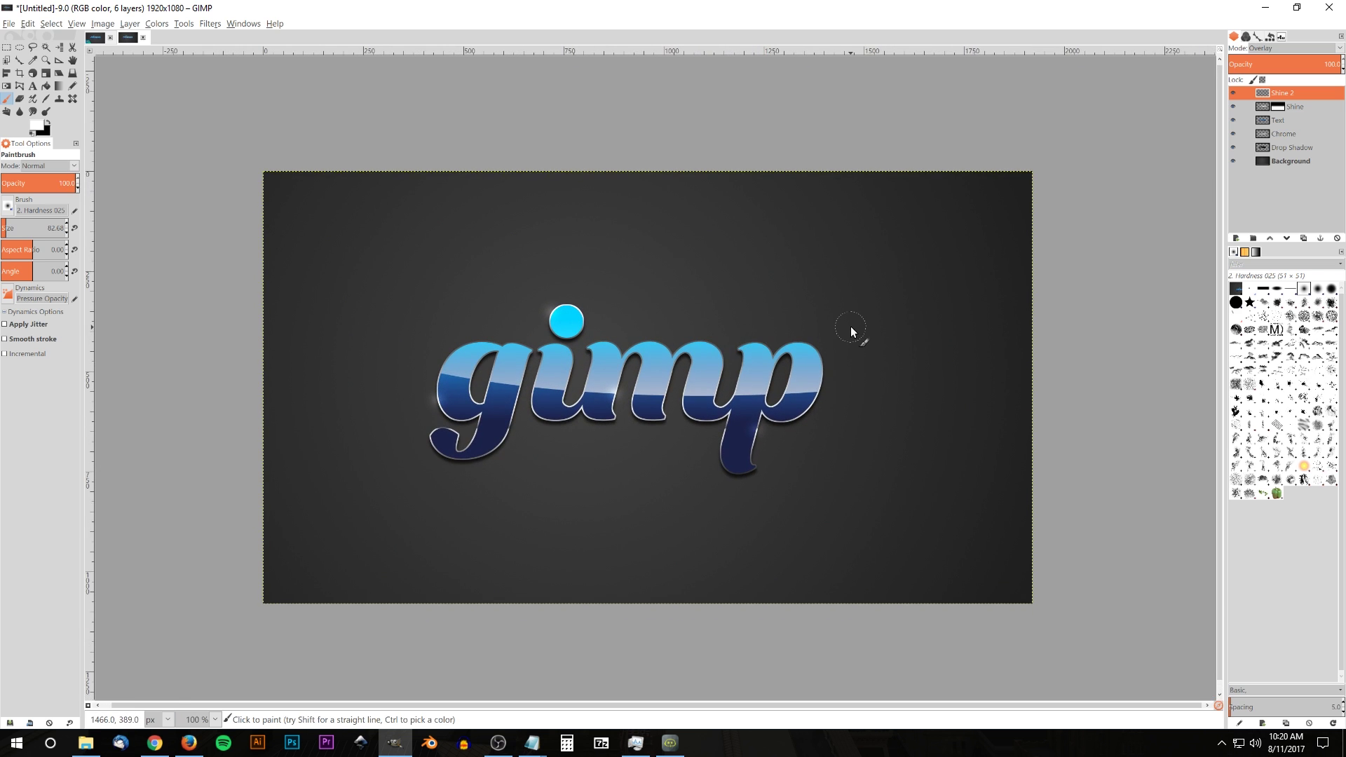